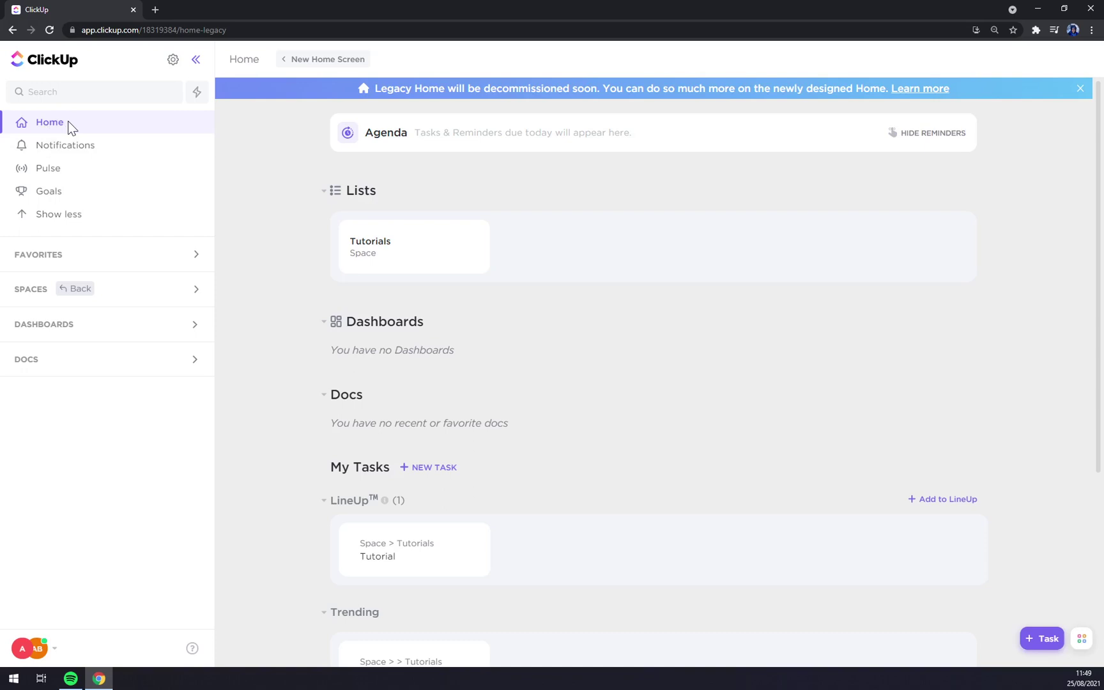
click(79, 154)
click(75, 172)
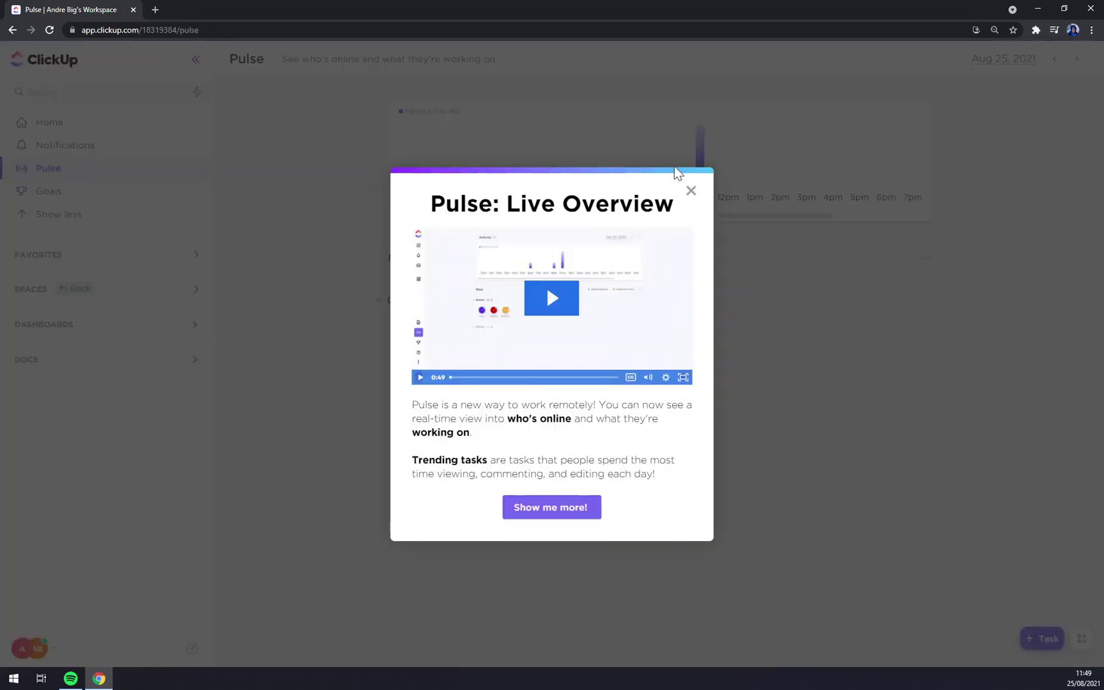
click(691, 191)
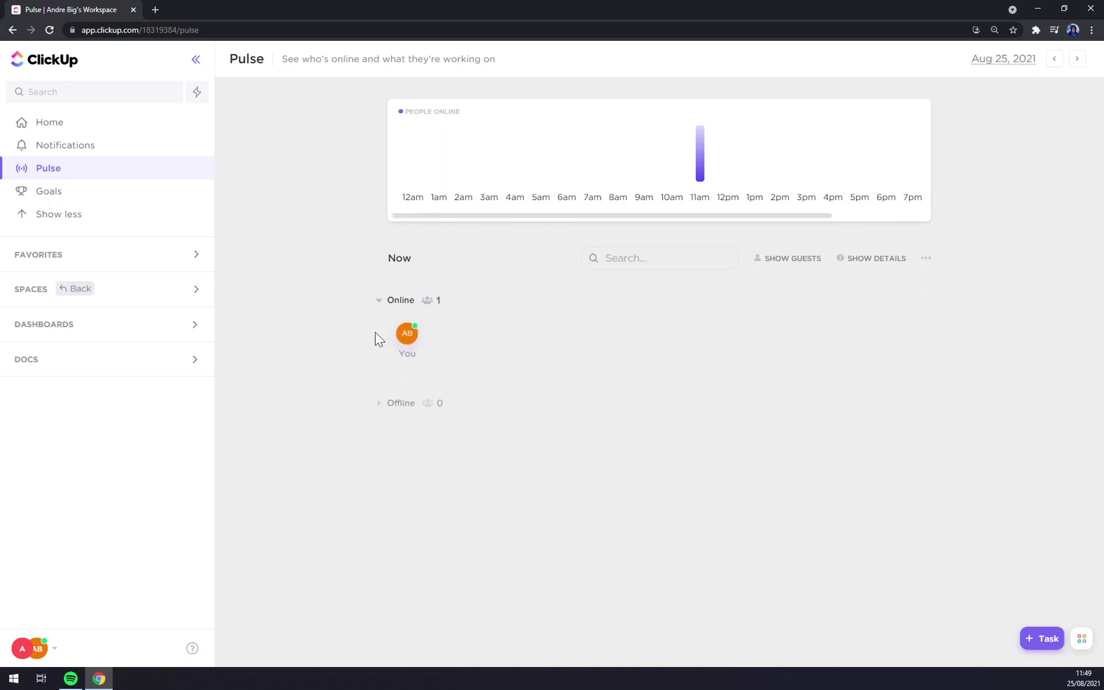
click(59, 192)
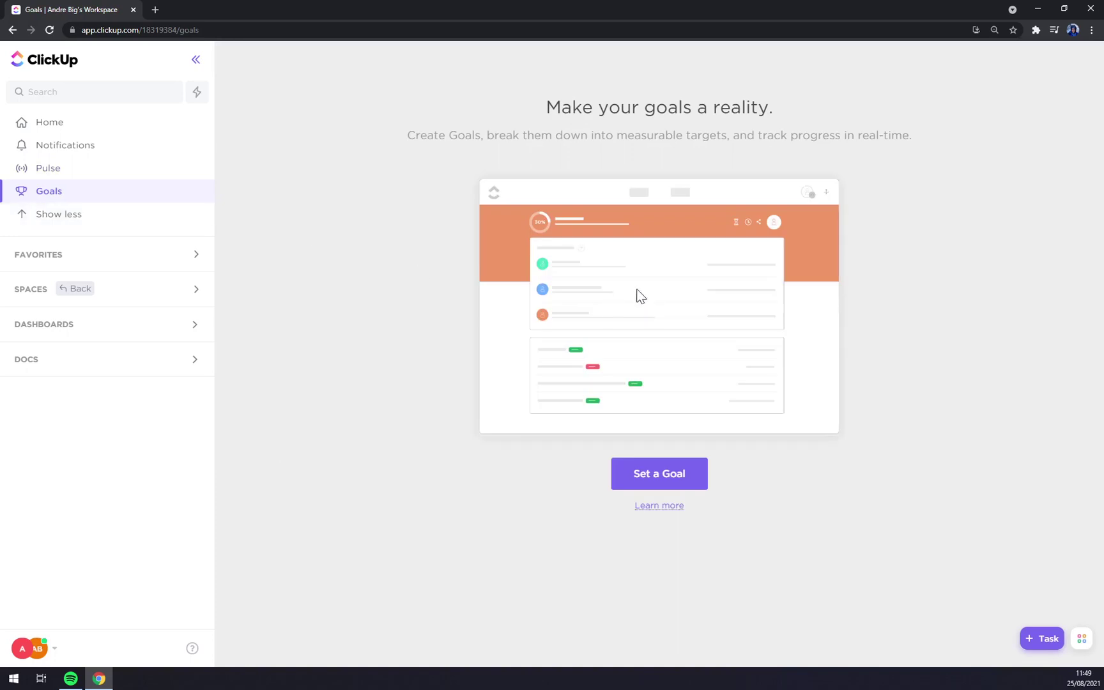
click(86, 259)
click(27, 333)
click(74, 430)
click(64, 356)
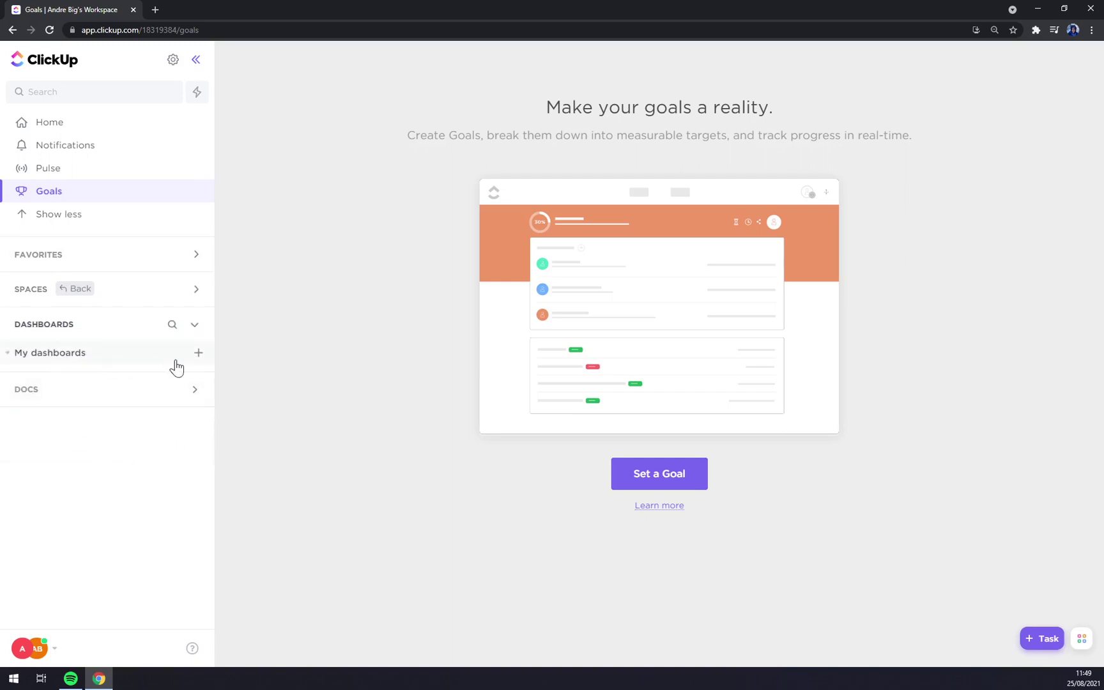
click(44, 407)
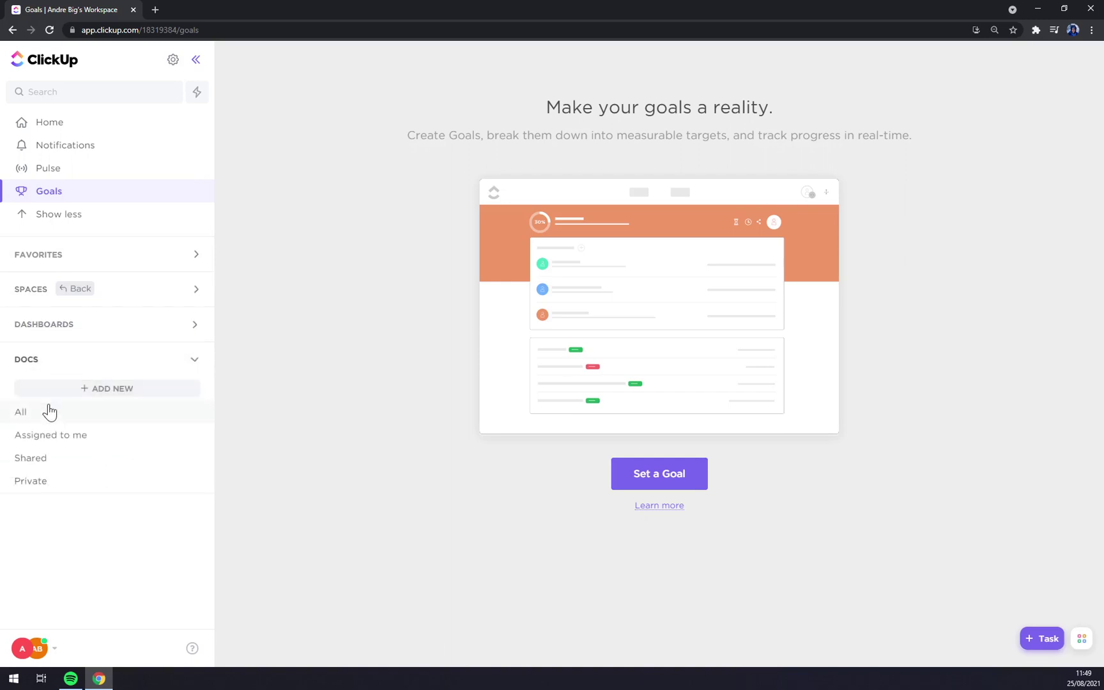
click(81, 446)
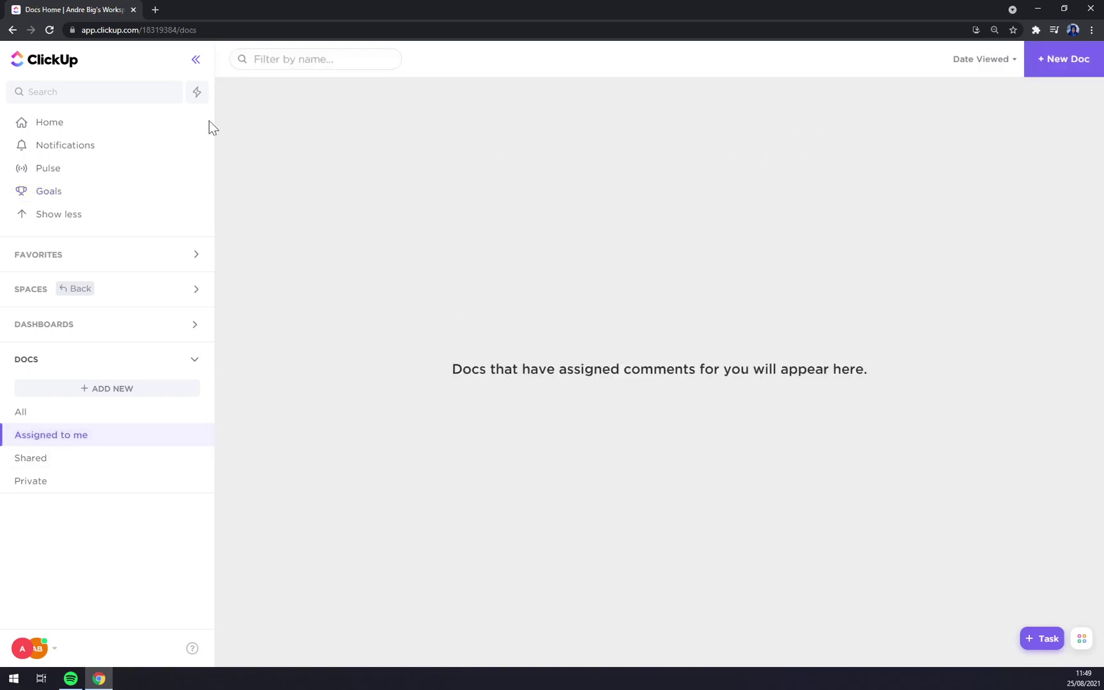
click(46, 122)
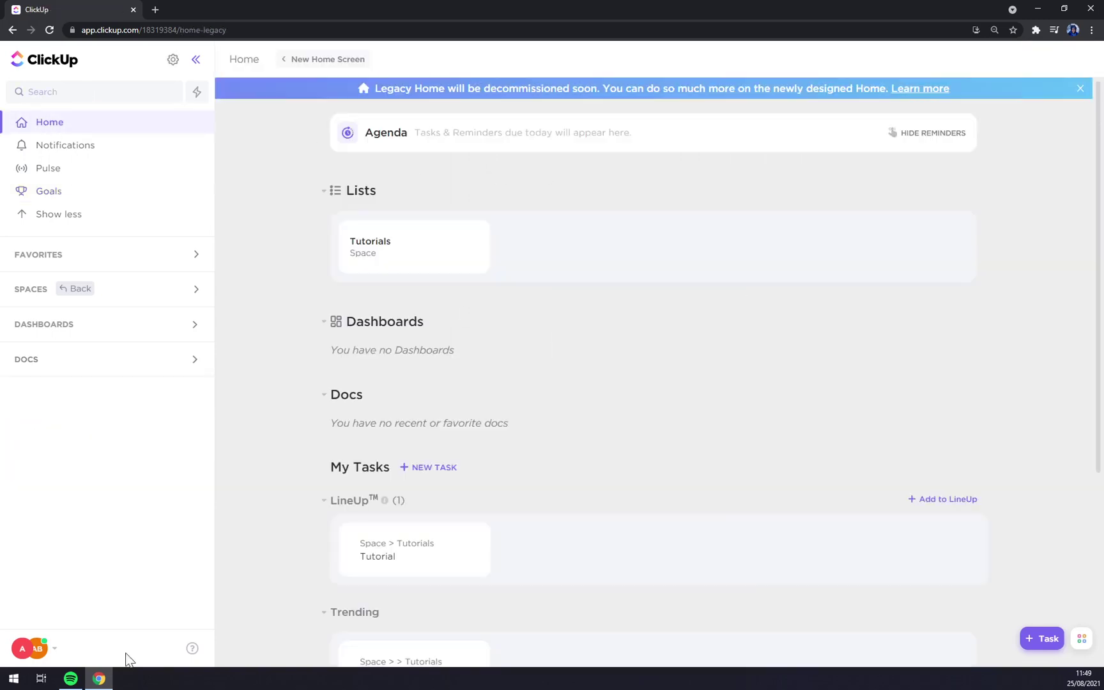
Open the workspace and profile menu from the bottom-left avatar, close it, and reopen it.
click(54, 652)
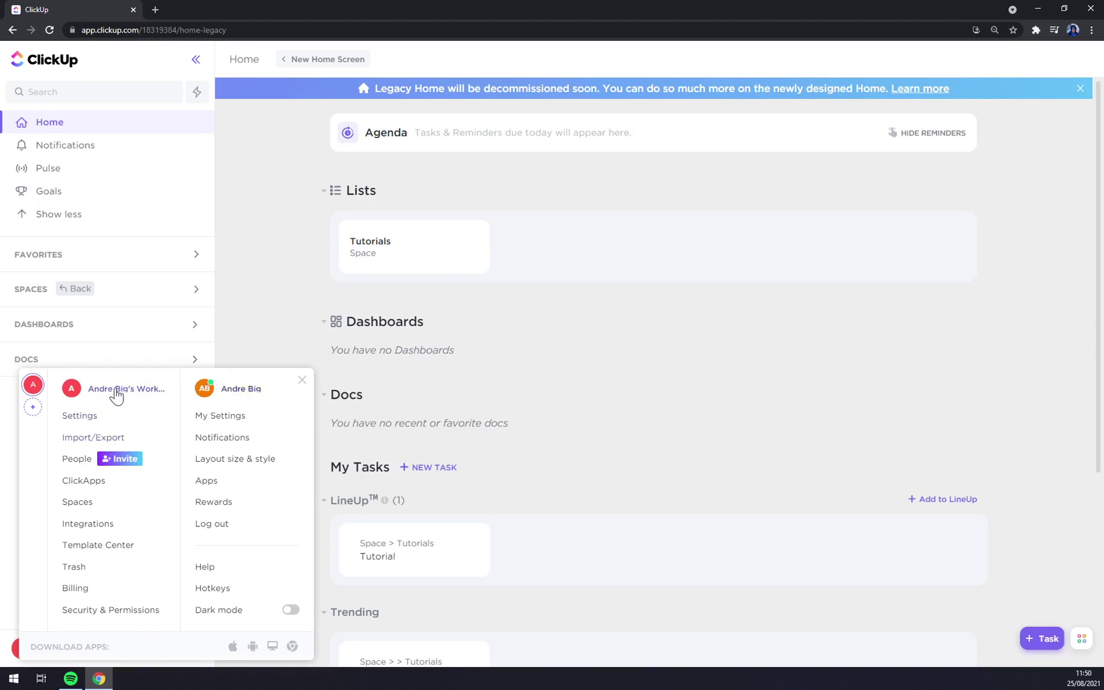
click(275, 243)
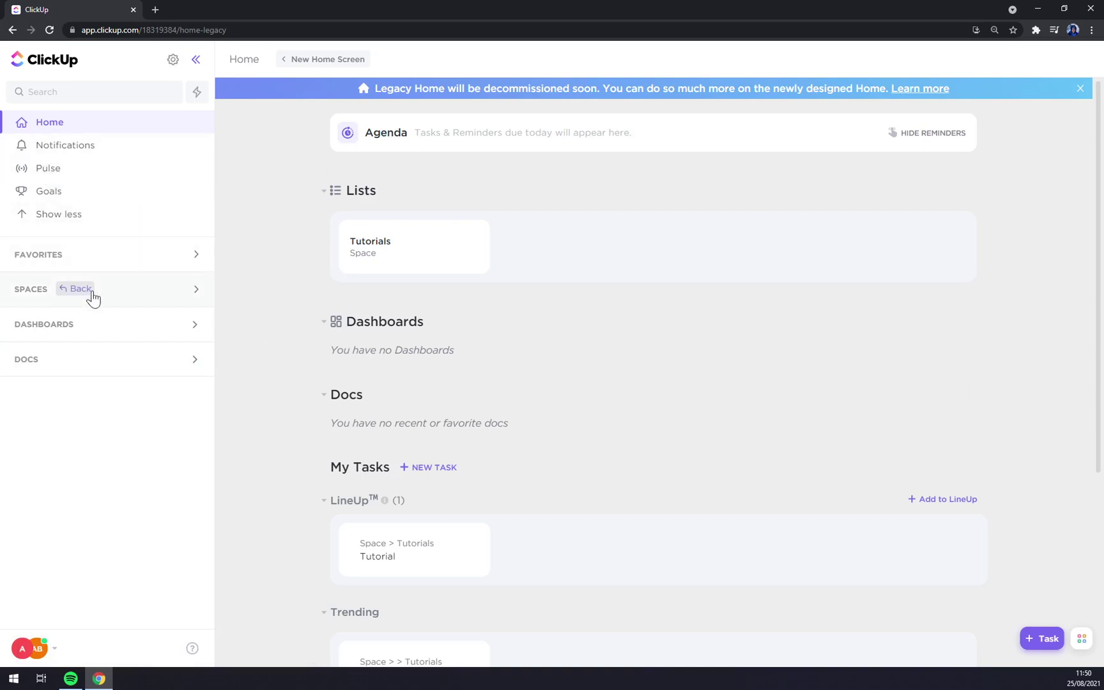
click(35, 649)
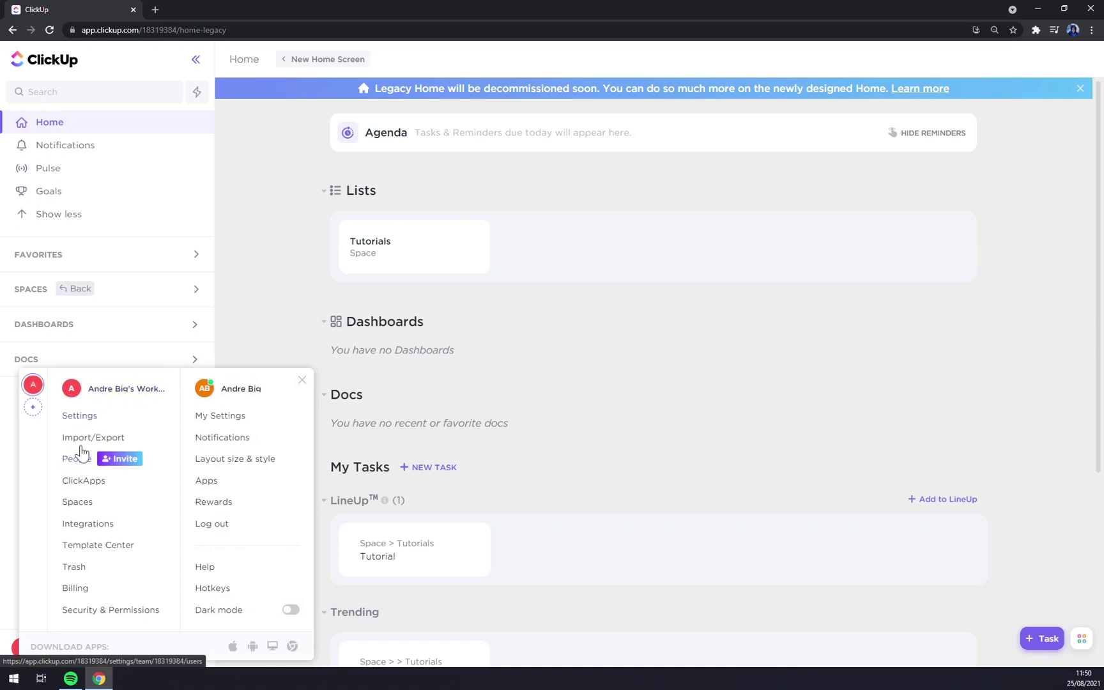
Go to Settings > People and view the first member's role options without changing them.
click(80, 422)
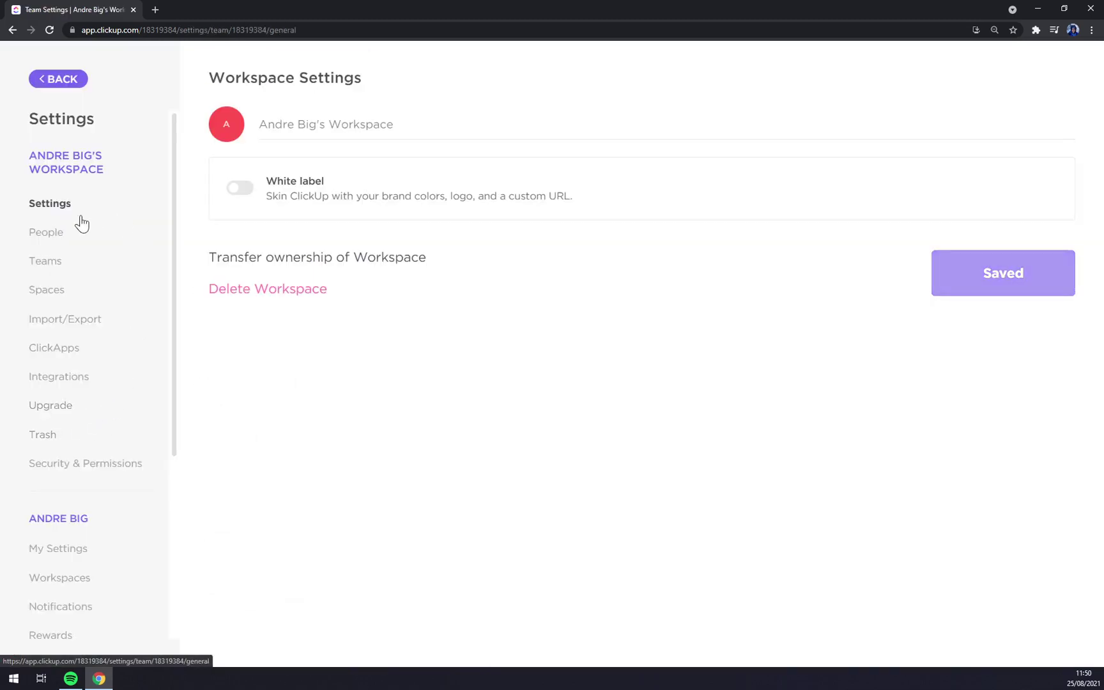
click(46, 240)
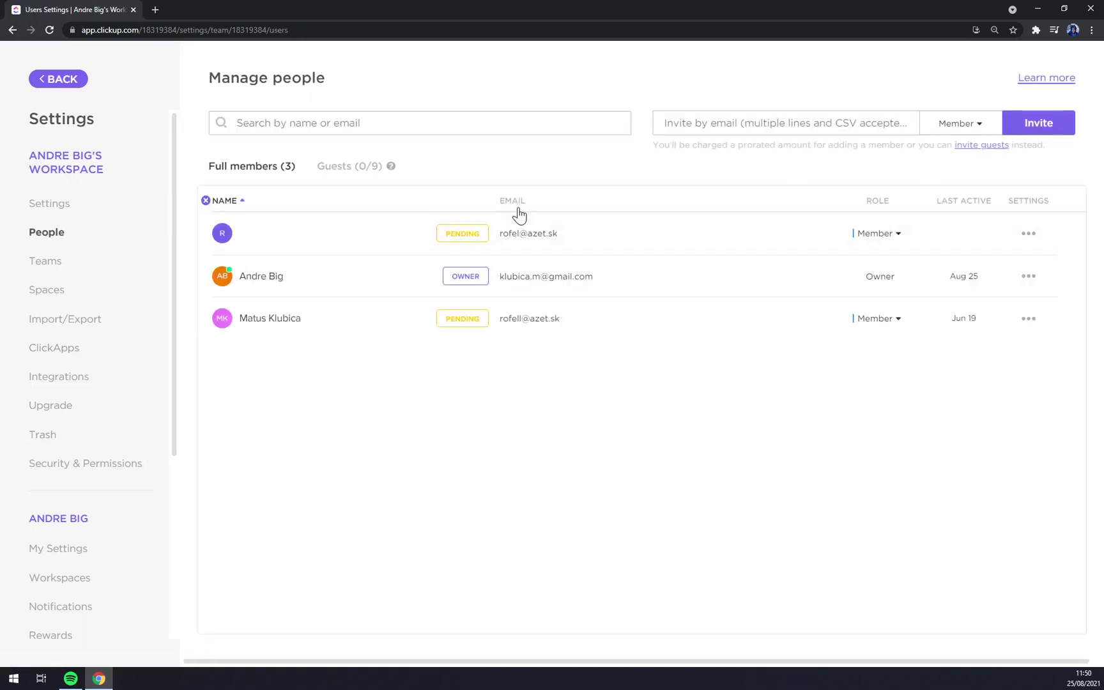
mouse_move(519, 238)
click(897, 232)
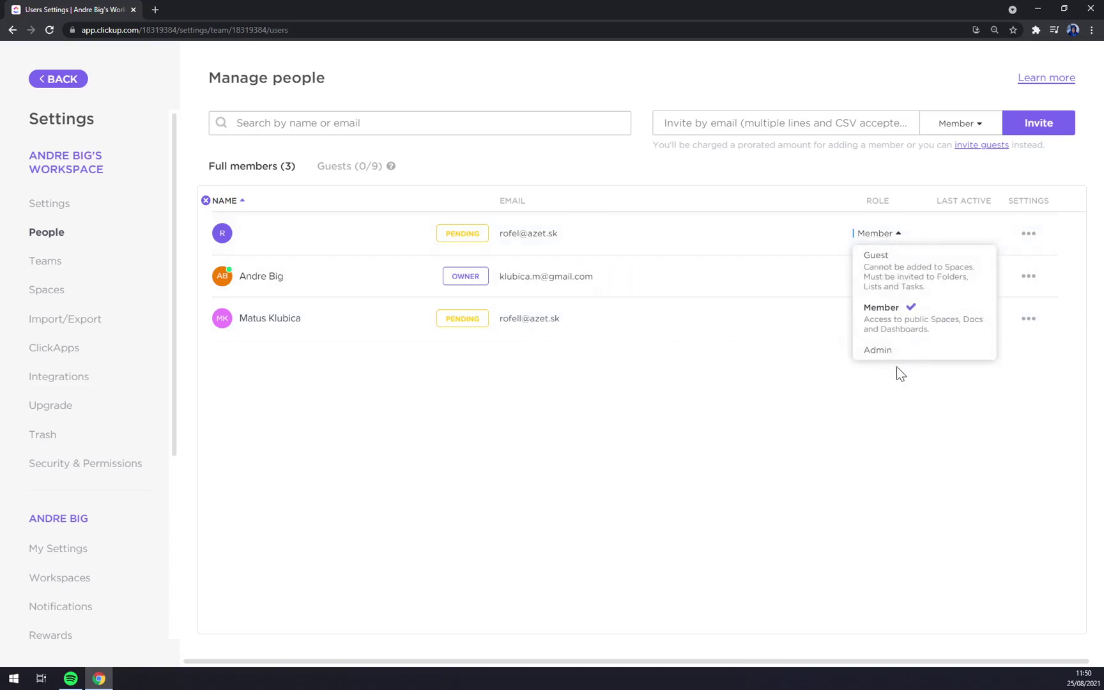
click(591, 476)
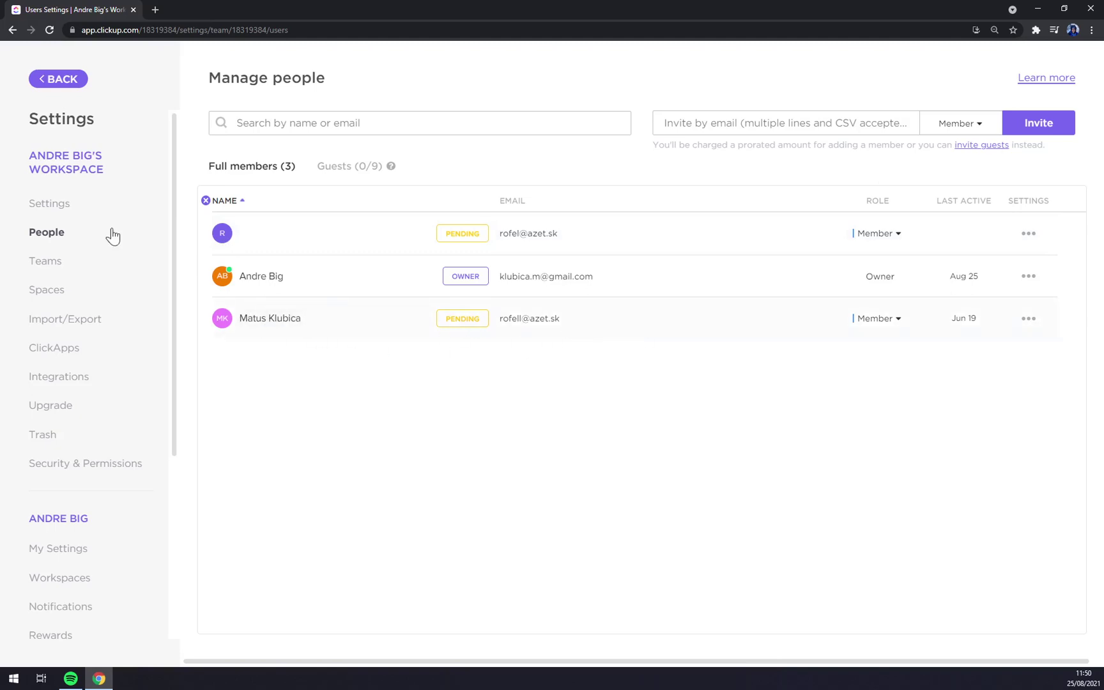
Visit Teams, return to People, and check the invitee role choices, keeping Member.
click(37, 262)
click(45, 205)
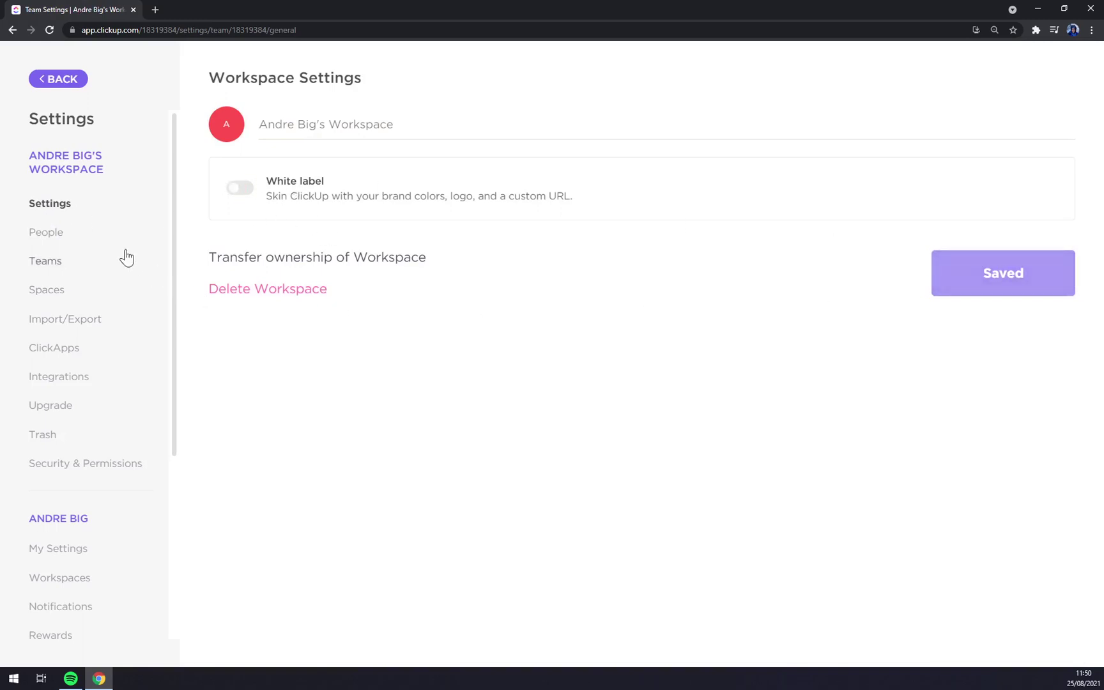
click(76, 233)
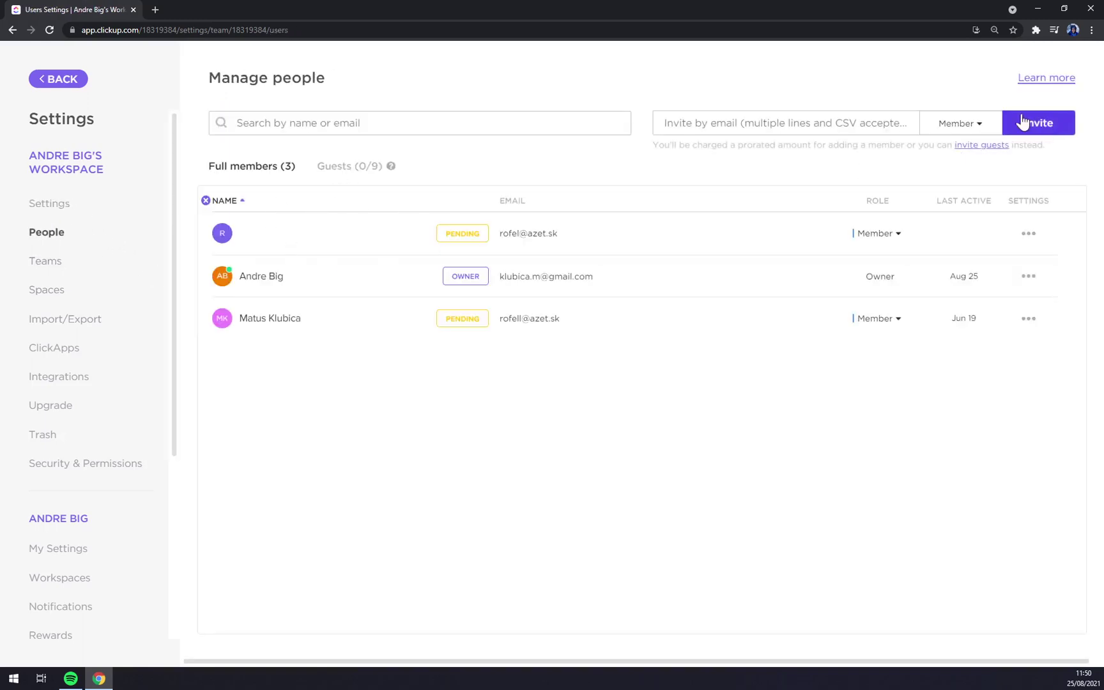
click(778, 125)
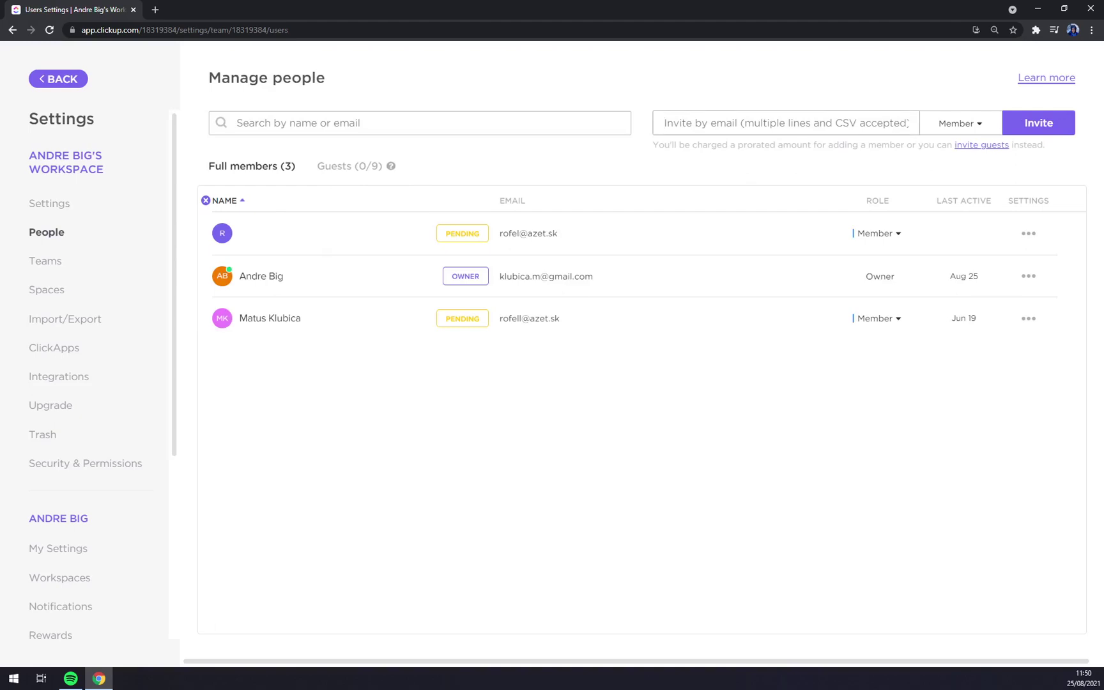
click(955, 124)
click(1037, 135)
Cancel the first member's pending invite and re-invite the same email address as Member.
click(1029, 234)
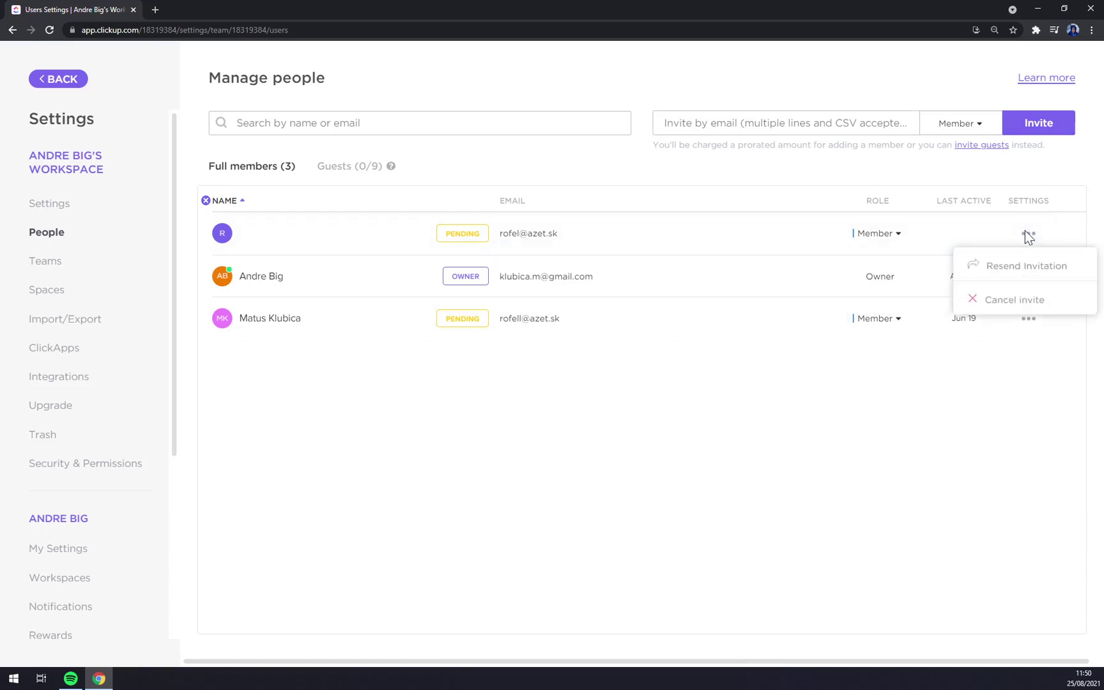
click(1003, 300)
click(901, 124)
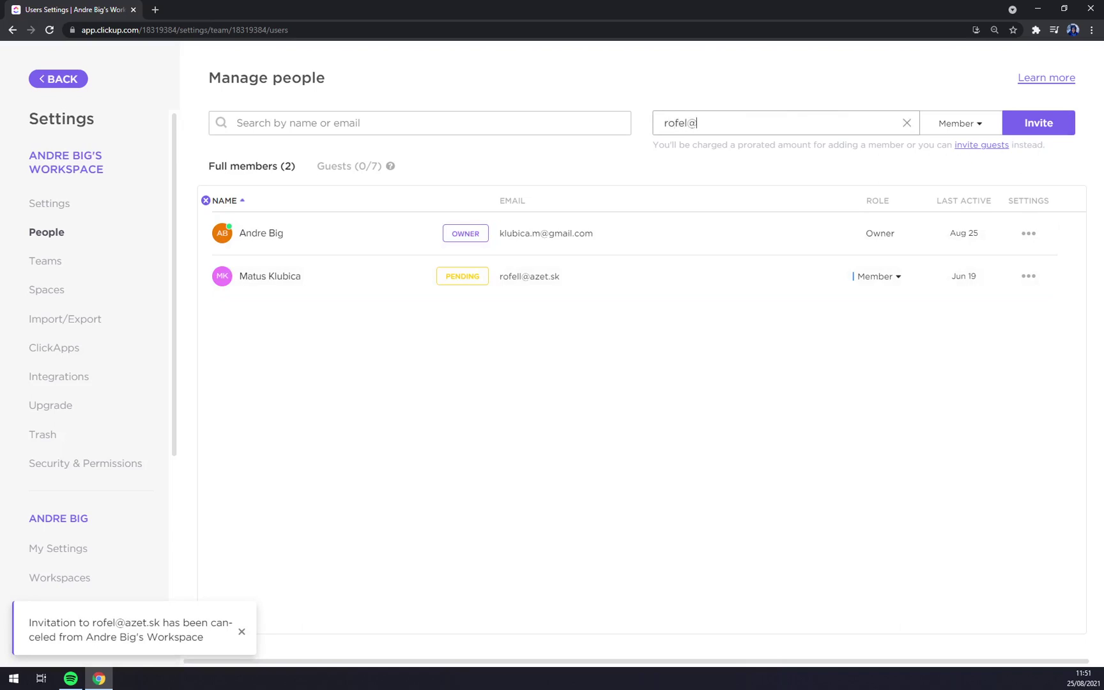
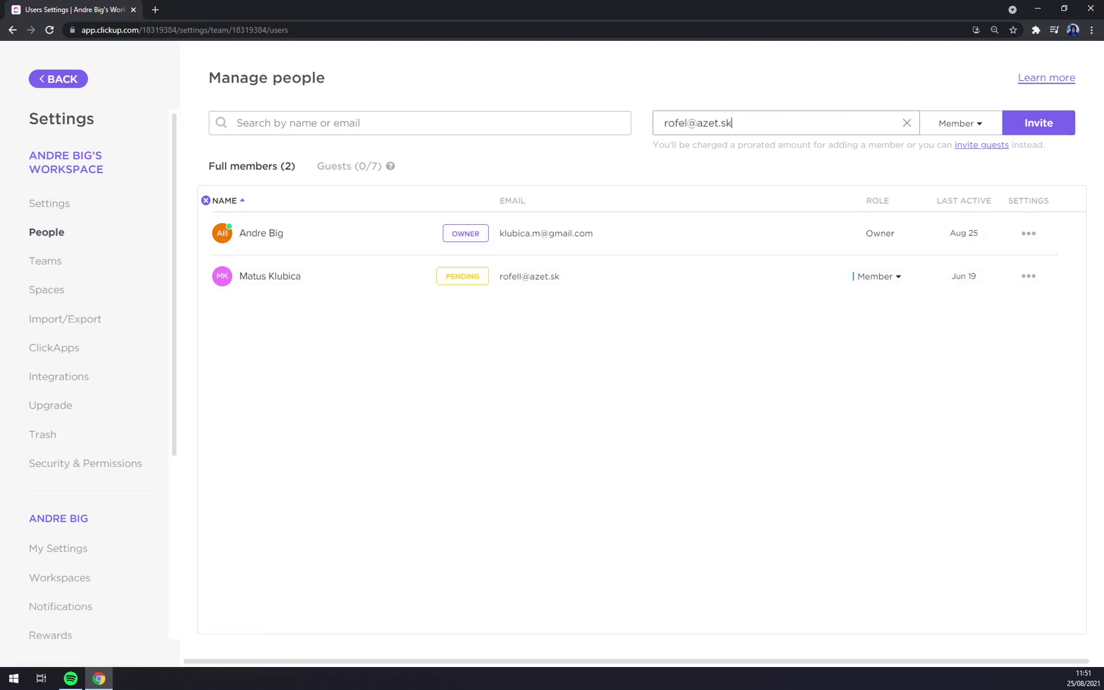
click(1026, 127)
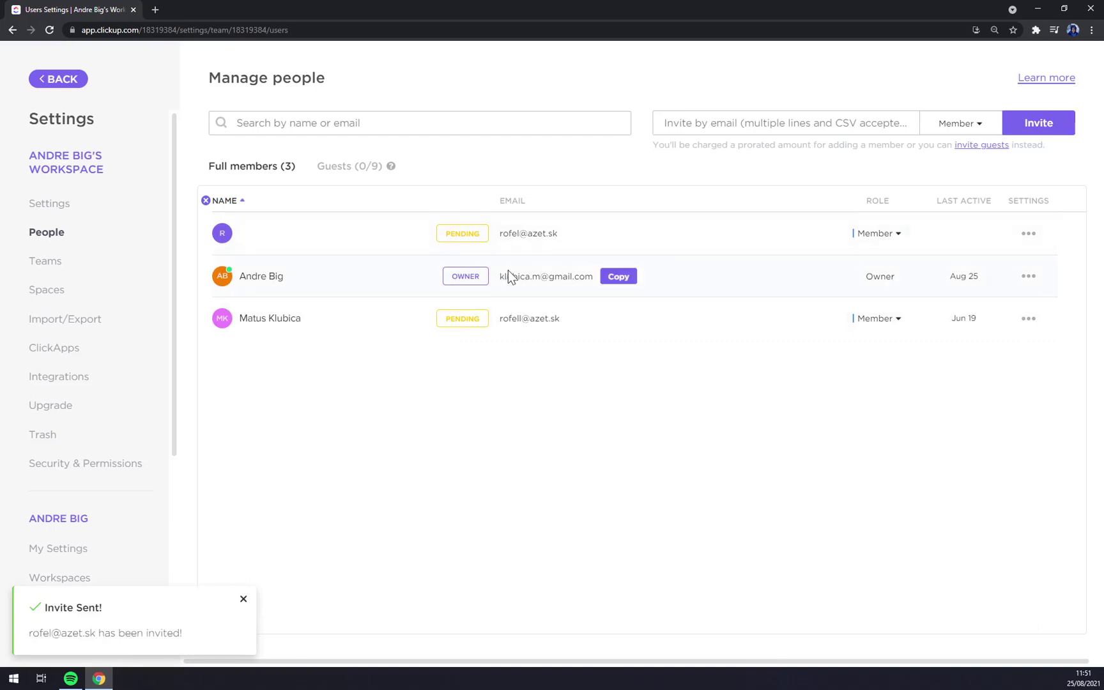
Create a new team named 'Team A' in the Teams settings.
click(52, 264)
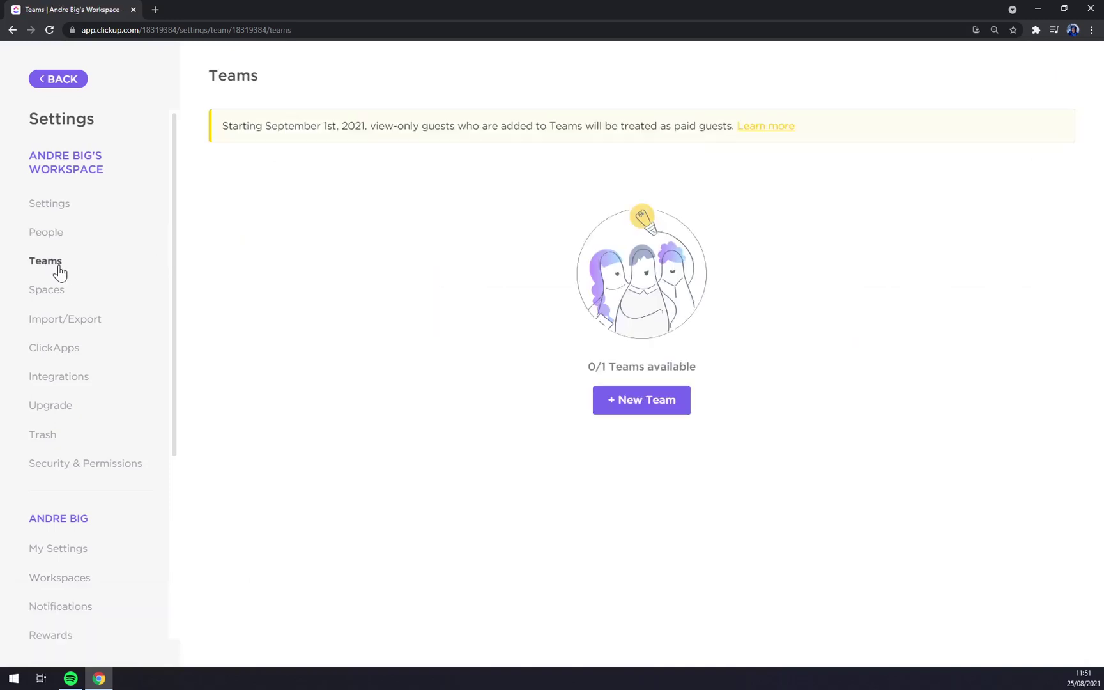
click(636, 409)
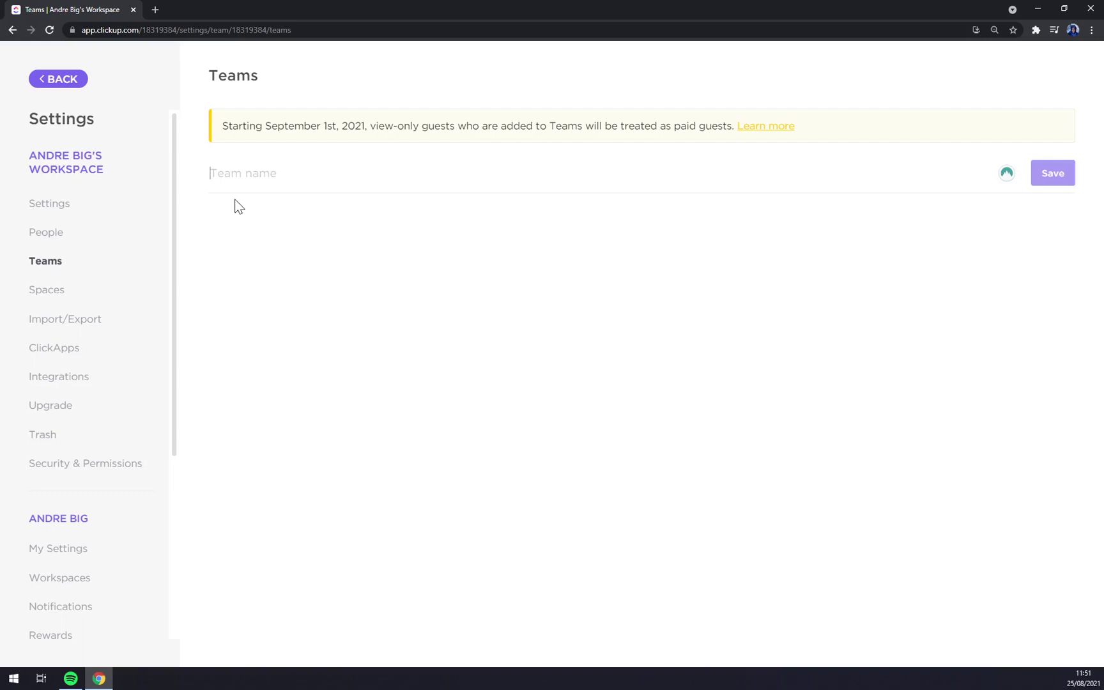
text(Team A)
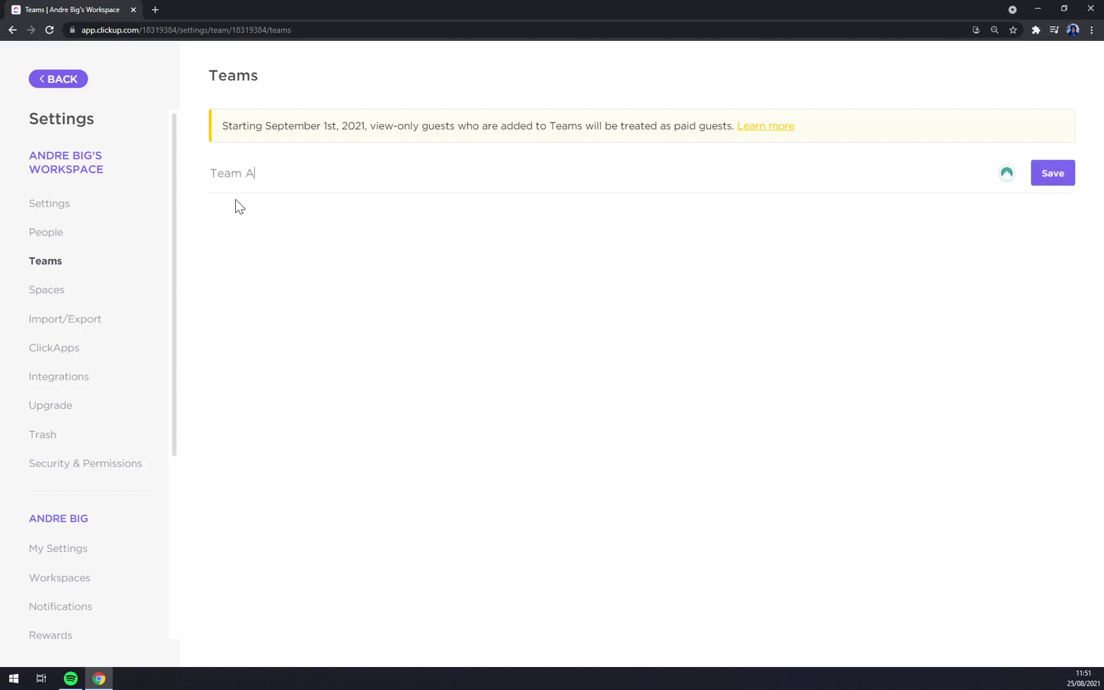
click(1060, 175)
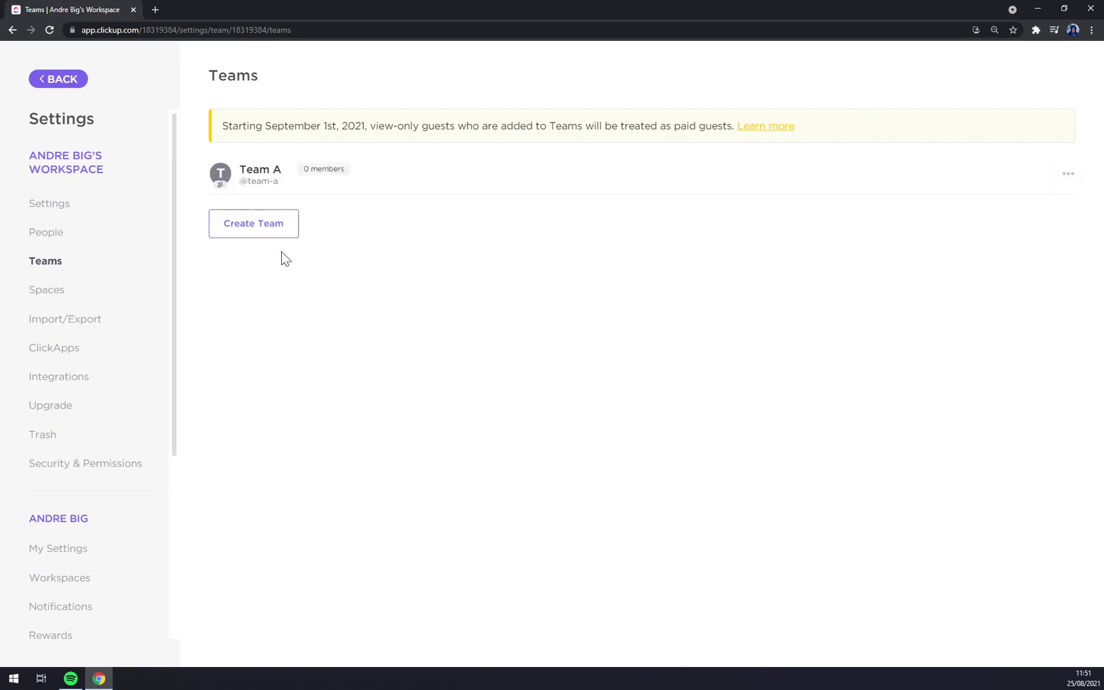
Add yourself as Team A's only member, then view the Spaces settings.
mouse_move(278, 191)
click(1021, 183)
click(919, 252)
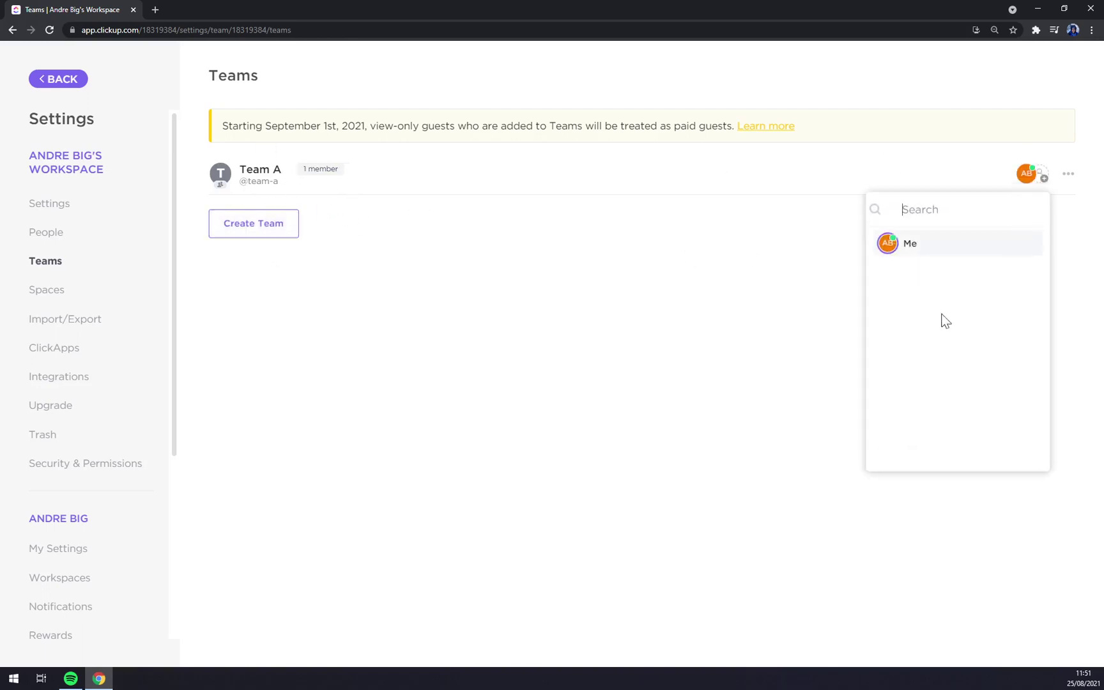
click(633, 340)
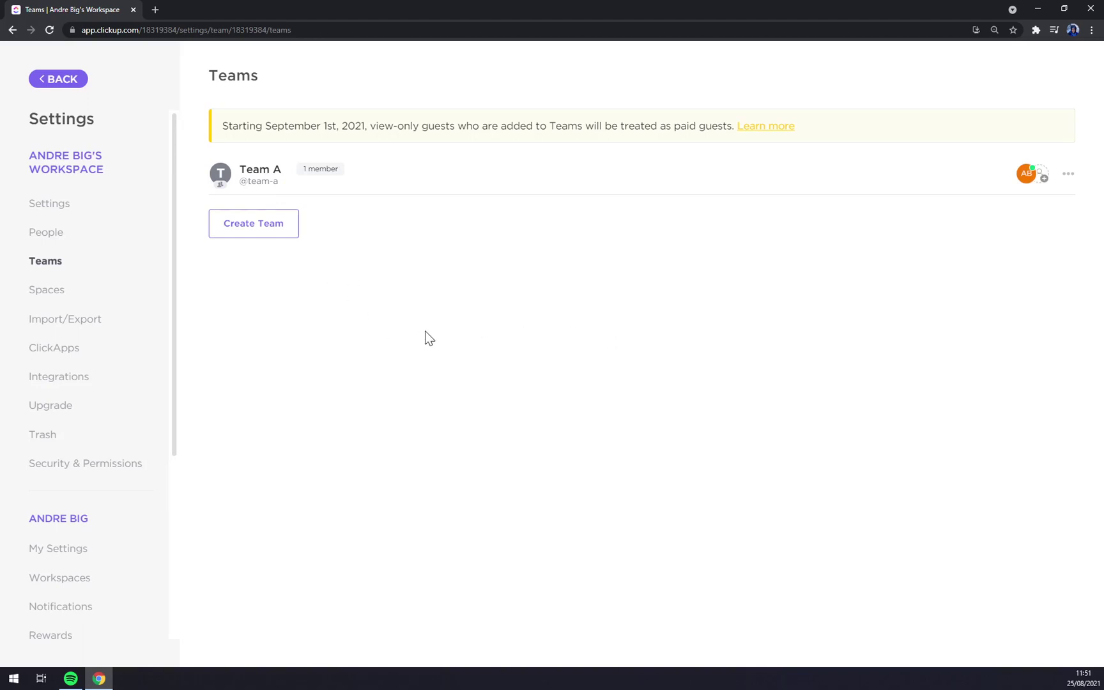
click(66, 291)
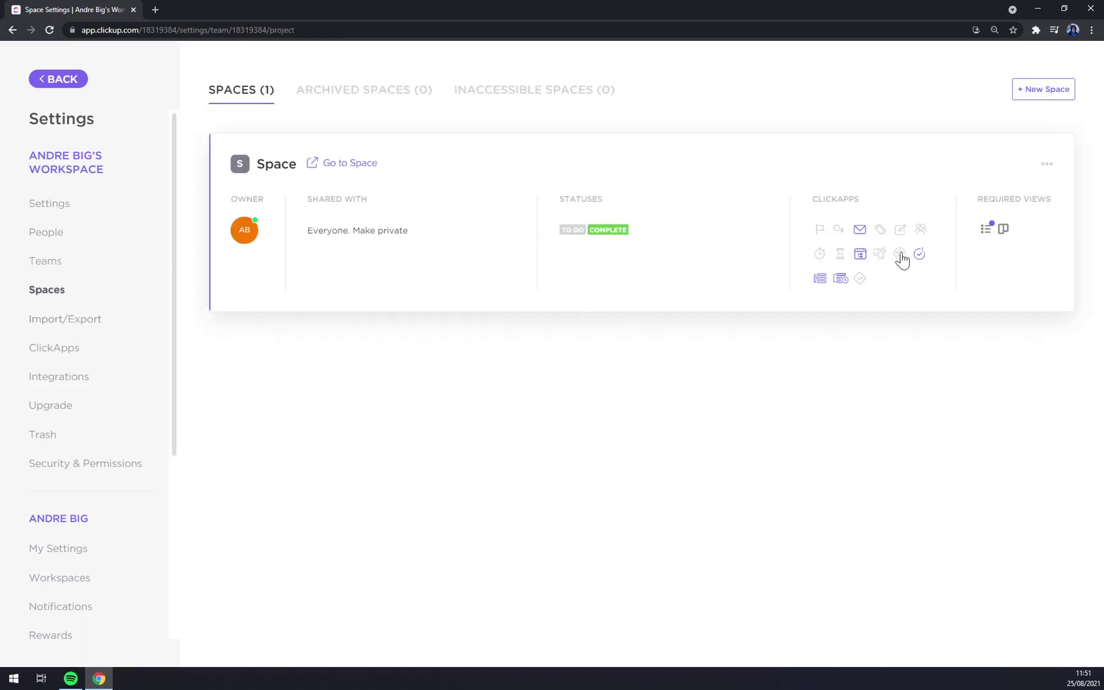
Browse the Import/Export, ClickApps, Integrations and Upgrade plan settings pages.
click(50, 323)
click(63, 352)
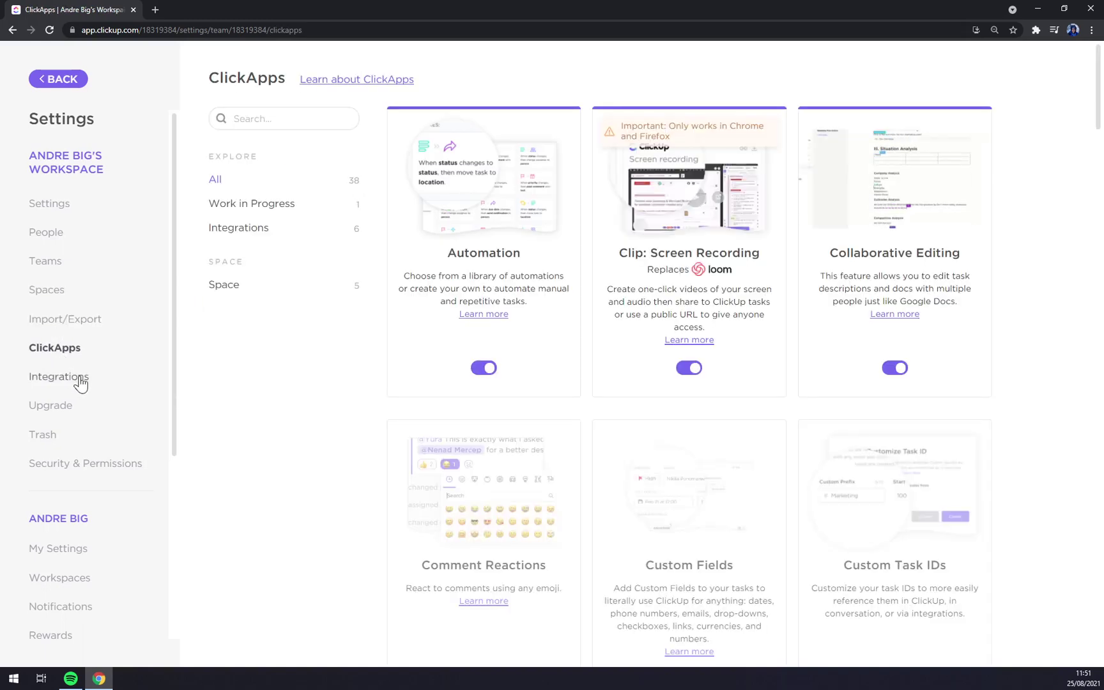
click(79, 382)
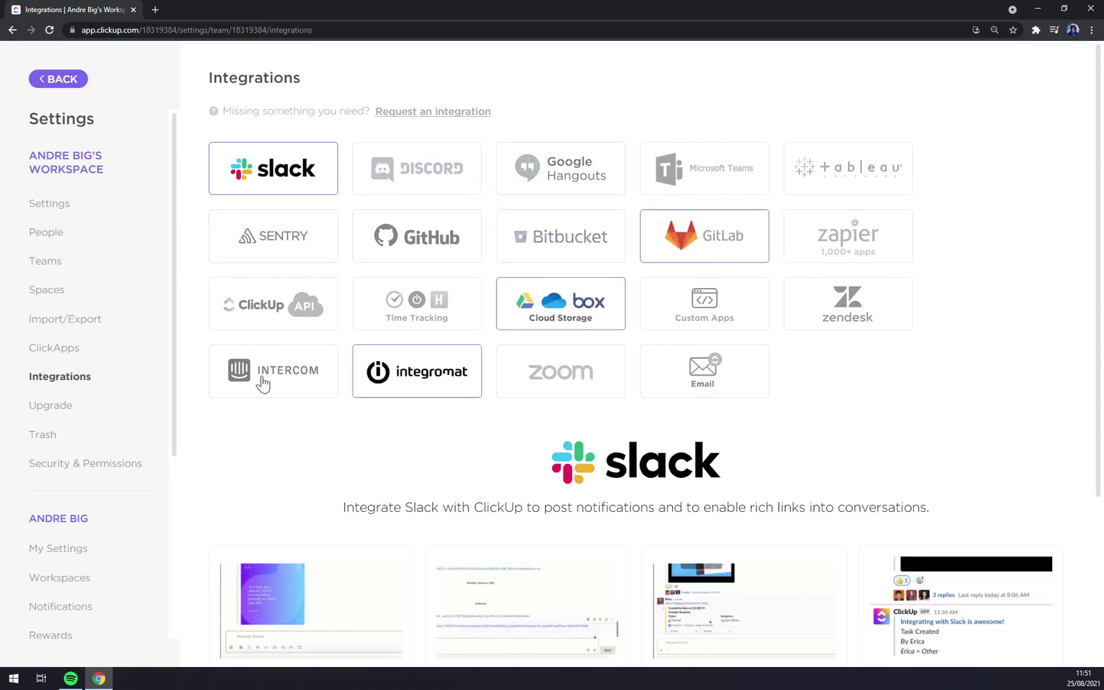
click(93, 411)
scroll(368, 400, down, 2)
scroll(401, 486, up, 2)
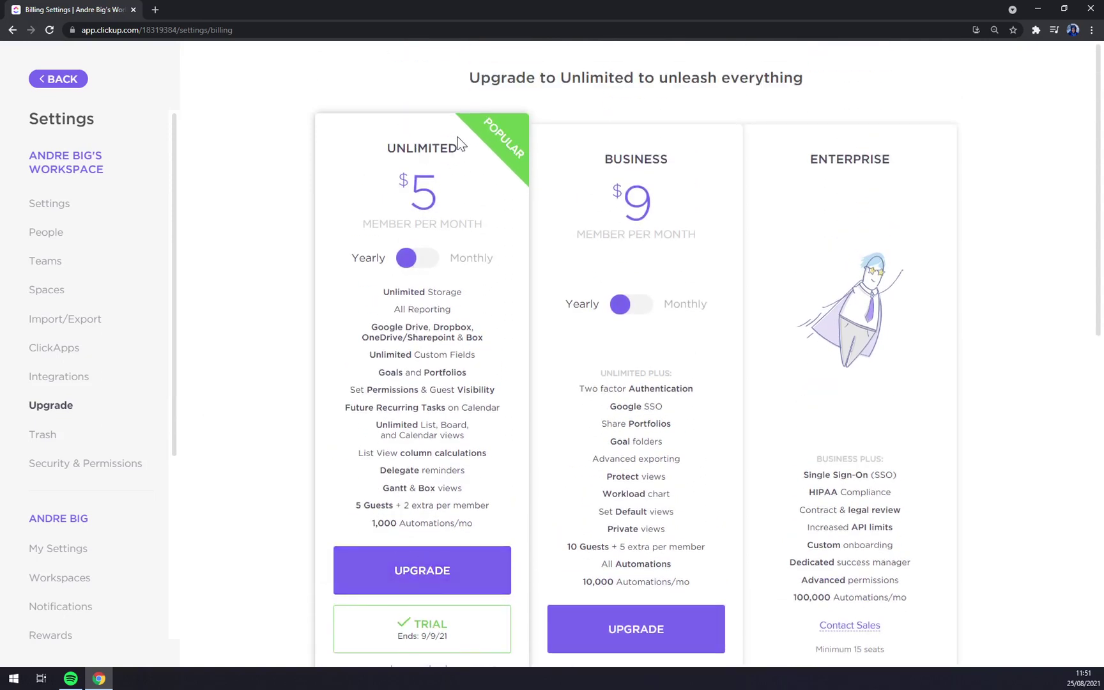
scroll(424, 604, down, 2)
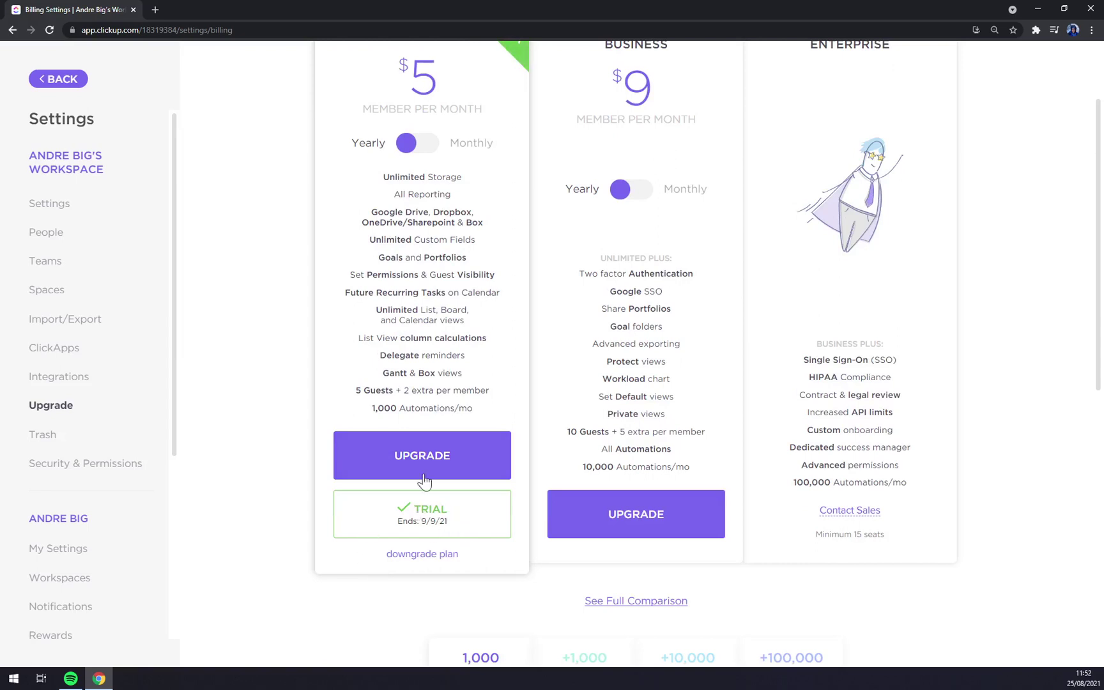
scroll(489, 481, up, 1)
View the Trash, then the Security & Permissions settings with 2FA and SSO options.
click(51, 437)
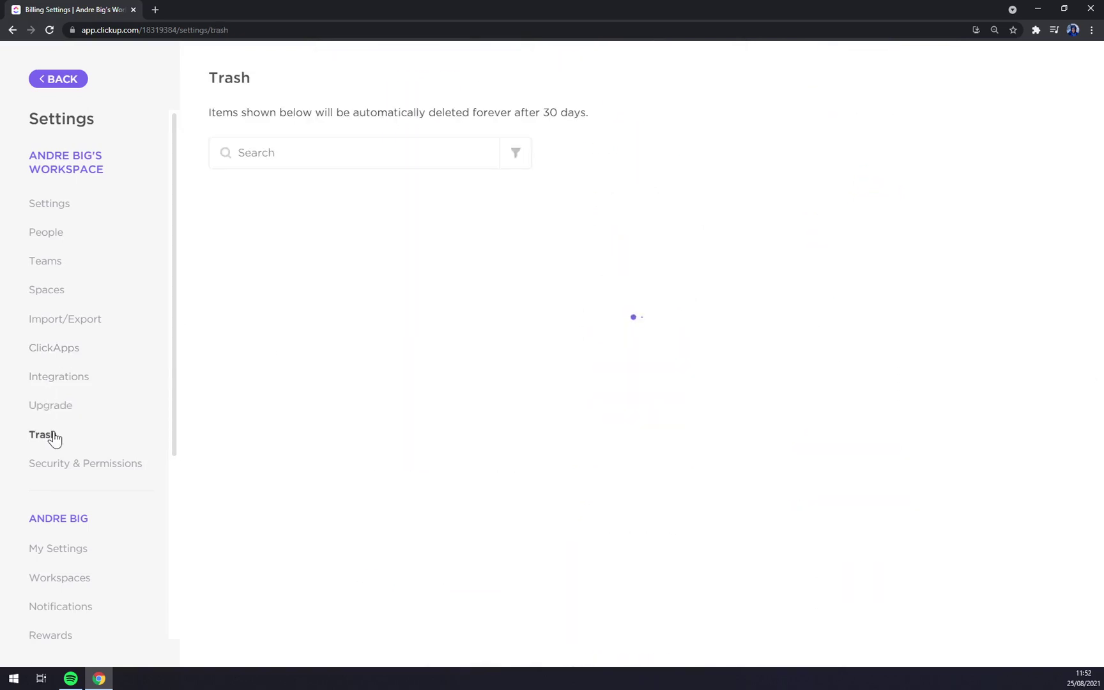
click(102, 476)
scroll(108, 485, down, 4)
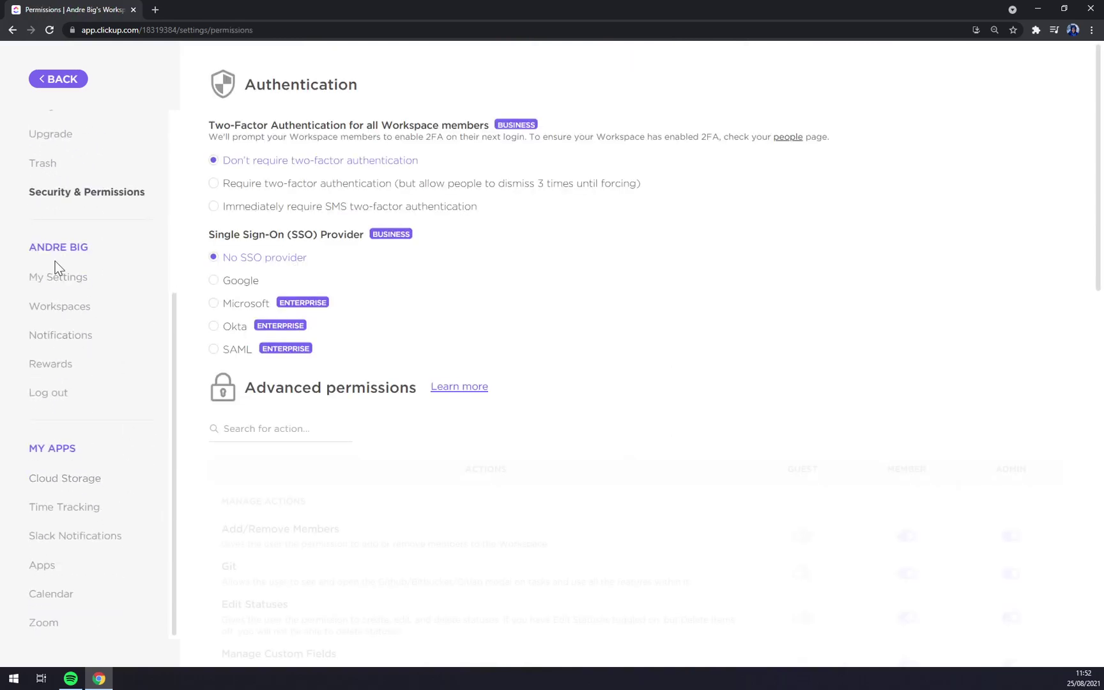
In My Settings, try several theme colours and settle on red.
click(53, 279)
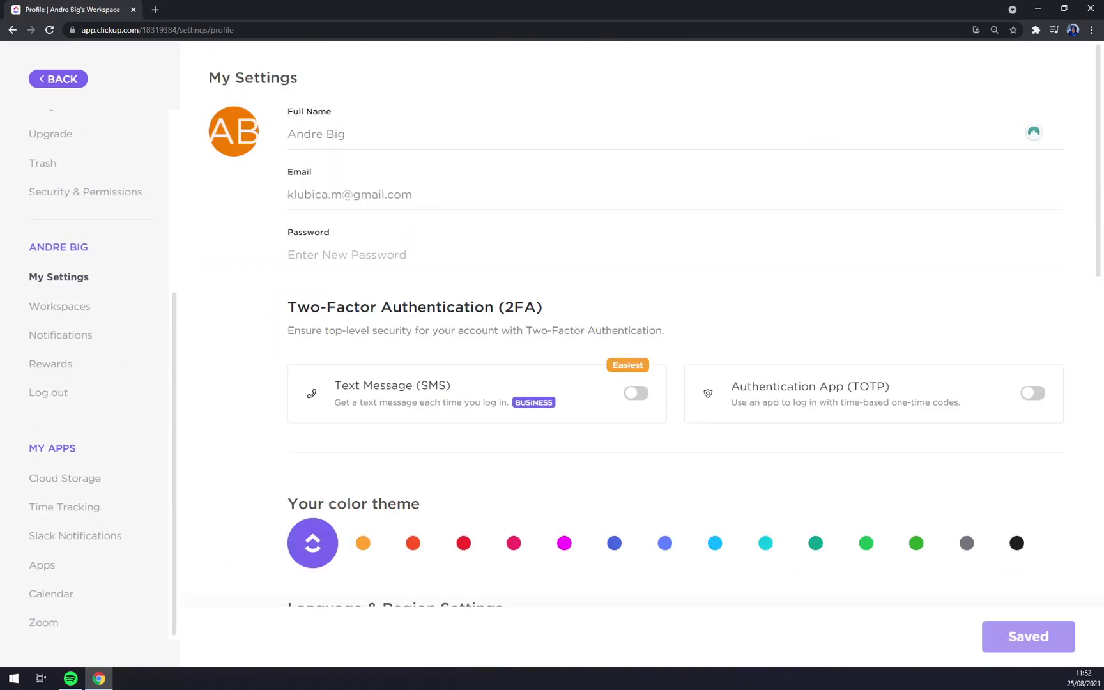
scroll(434, 383, down, 3)
click(363, 312)
click(413, 313)
click(312, 313)
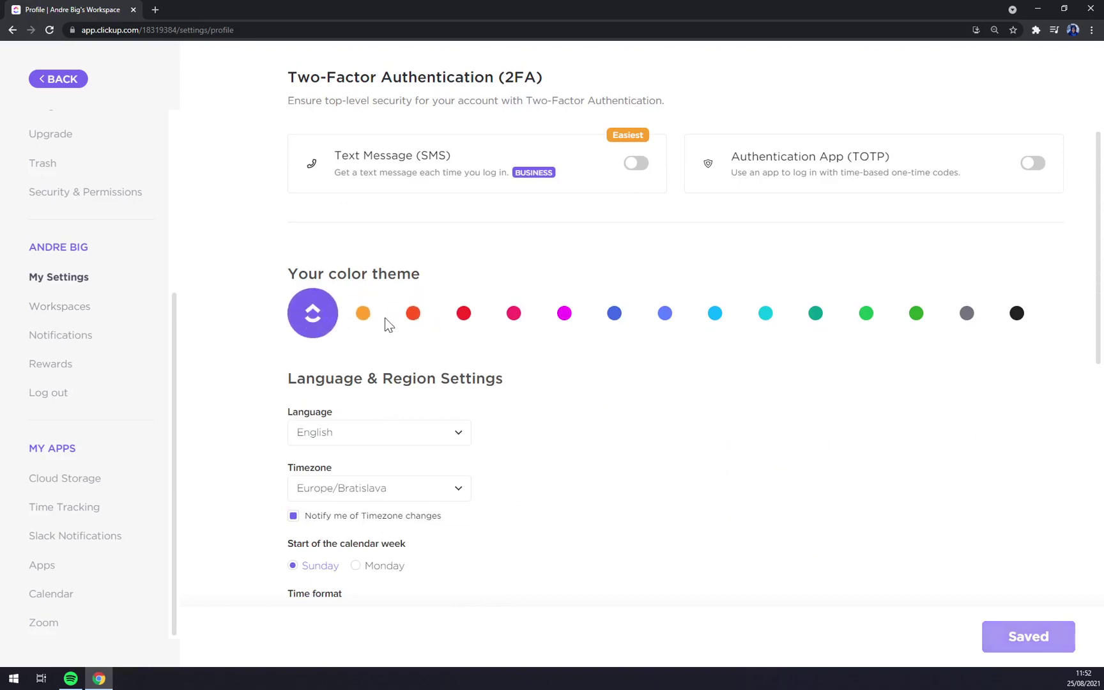
click(413, 317)
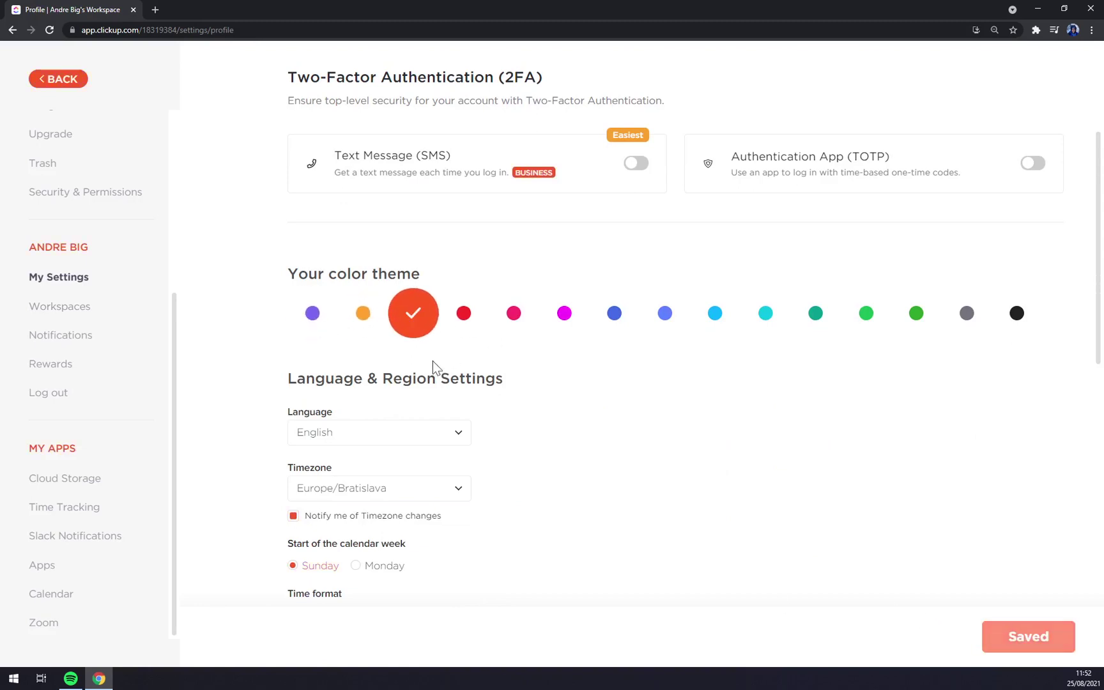
Set weeks to start Monday, 24 hour time and dd/mm/yyyy dates, and save.
scroll(409, 448, down, 2)
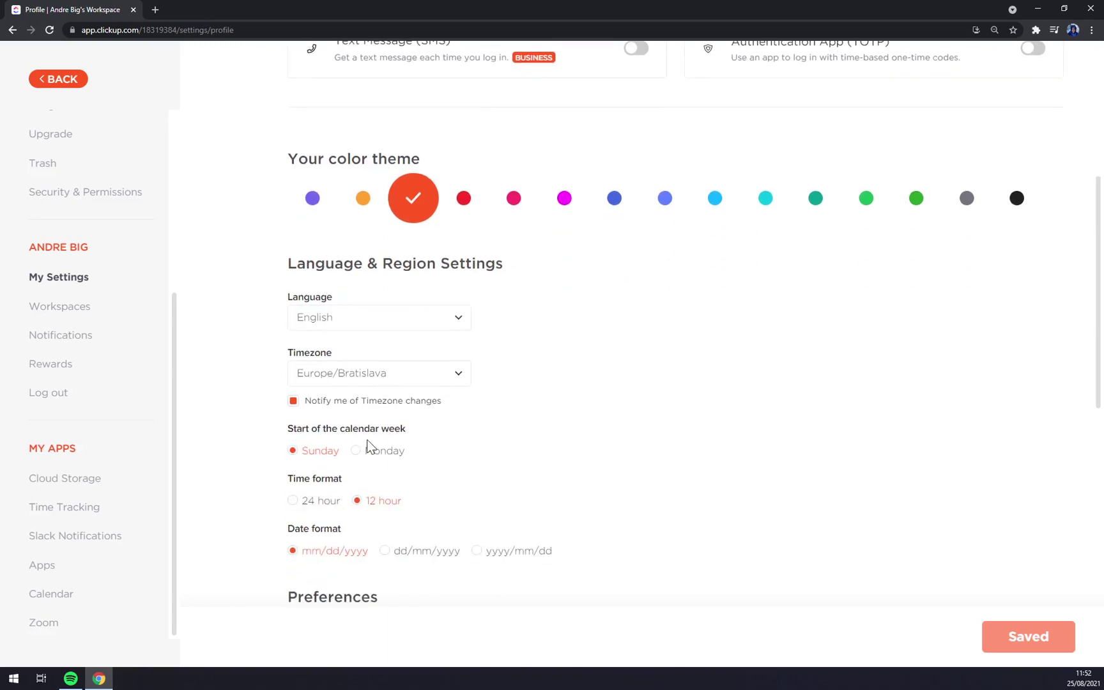
click(379, 451)
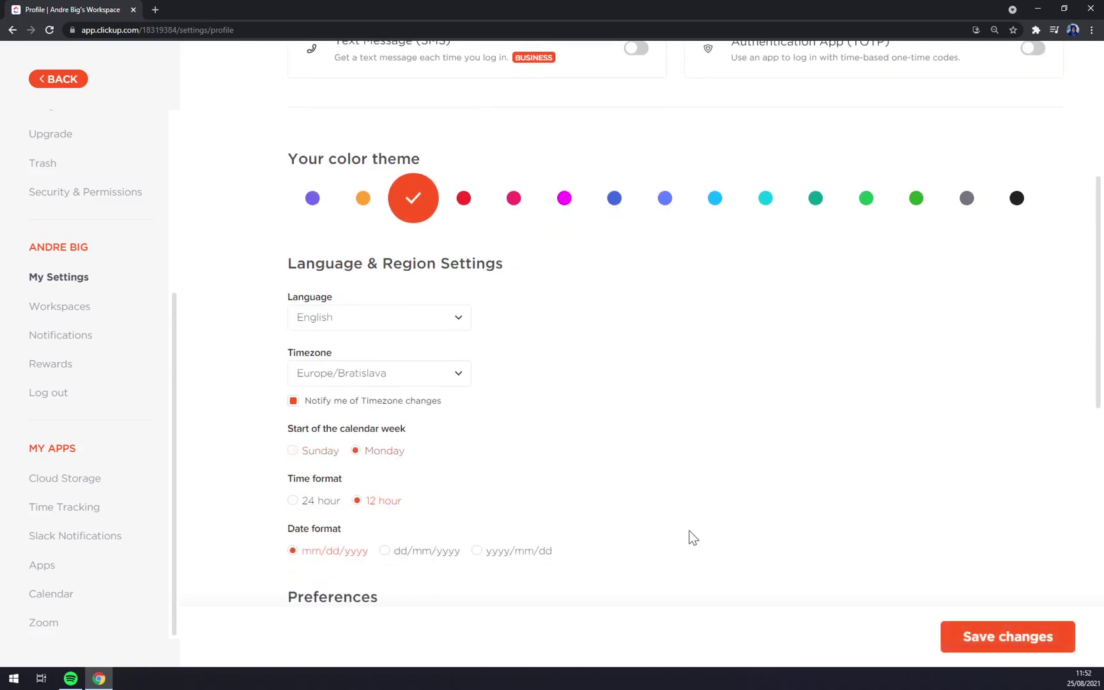
click(328, 502)
click(1006, 638)
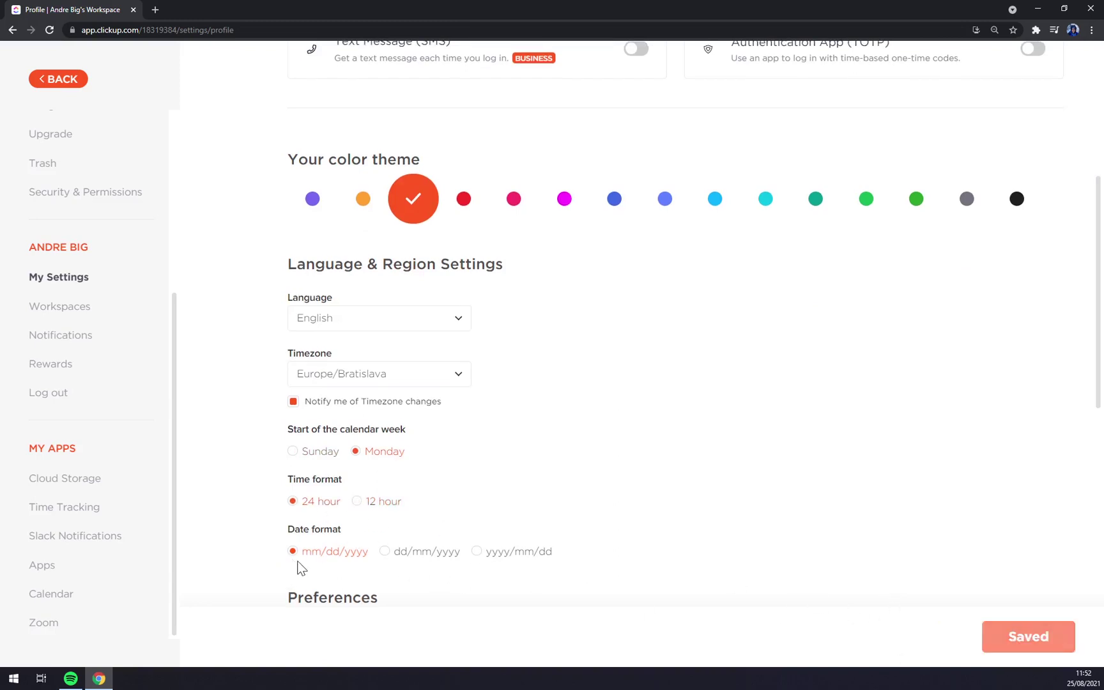
scroll(313, 569, down, 2)
click(409, 441)
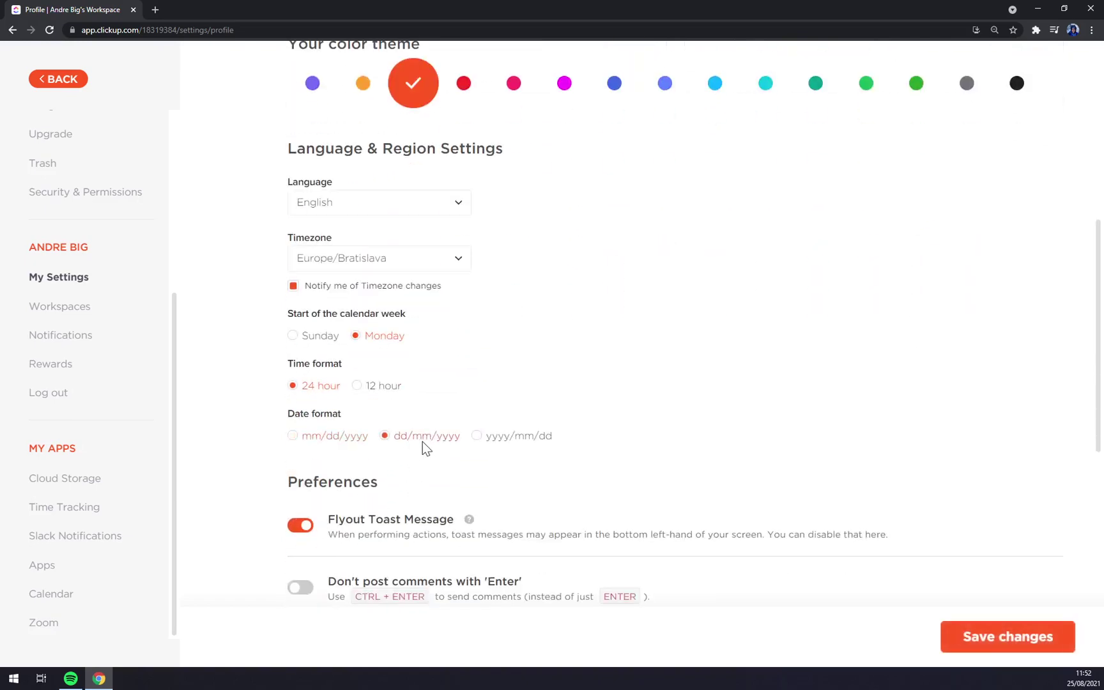
click(1031, 628)
scroll(660, 472, down, 8)
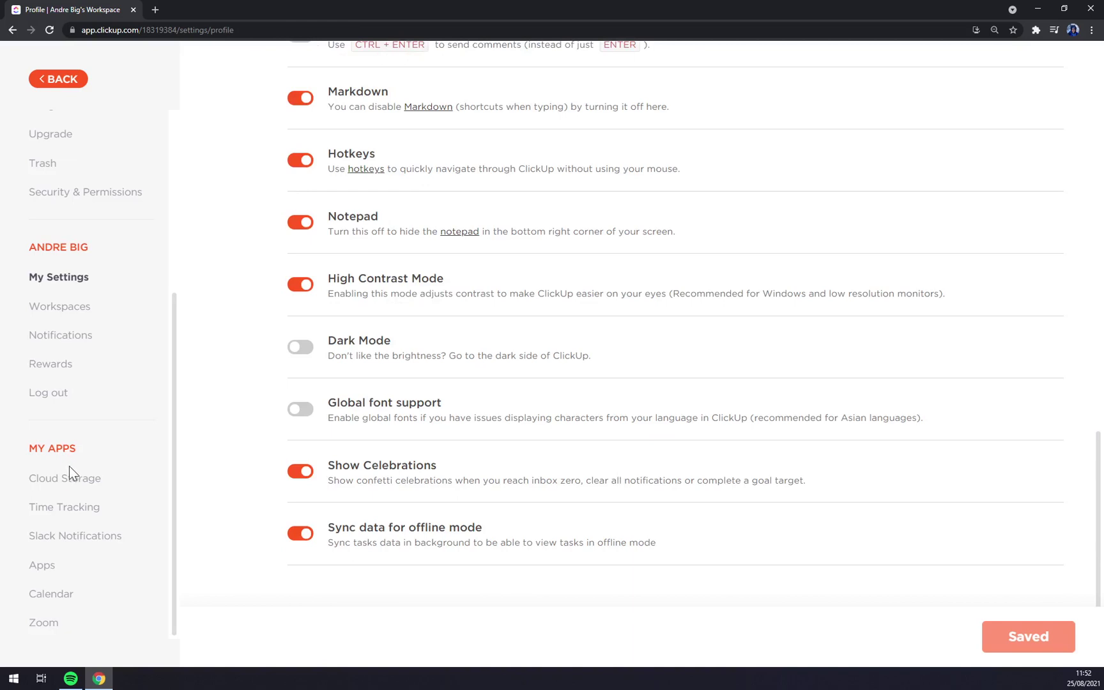
Browse the Cloud Storage, Time Tracking, Slack Notifications and Apps pages under My Apps.
click(64, 487)
click(96, 510)
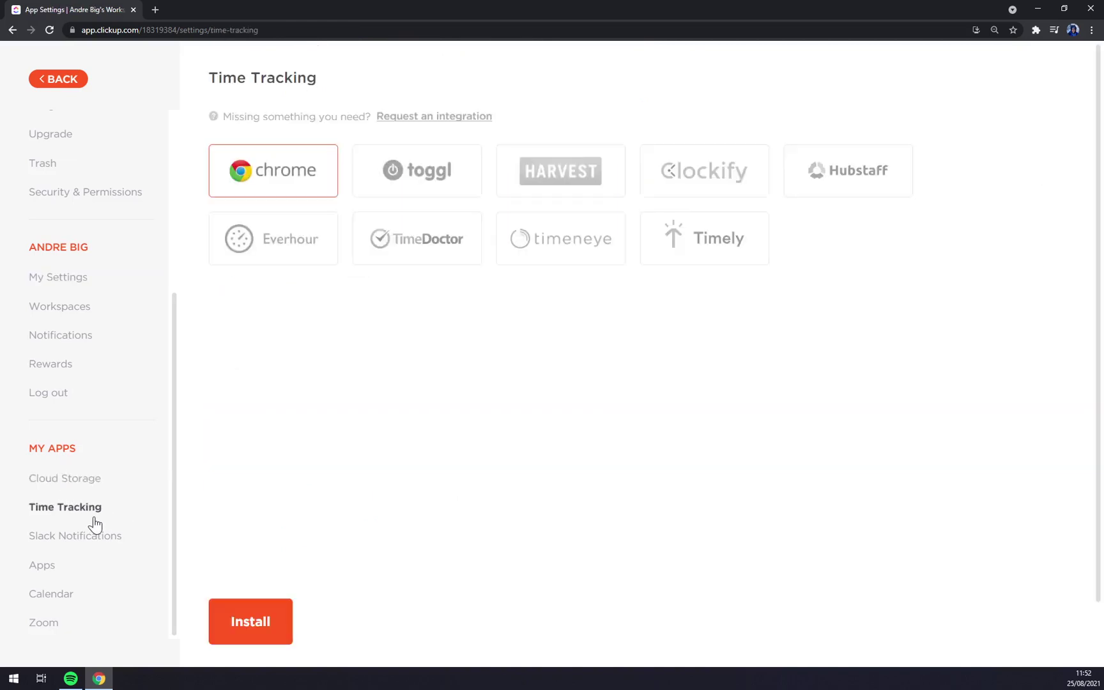
click(84, 538)
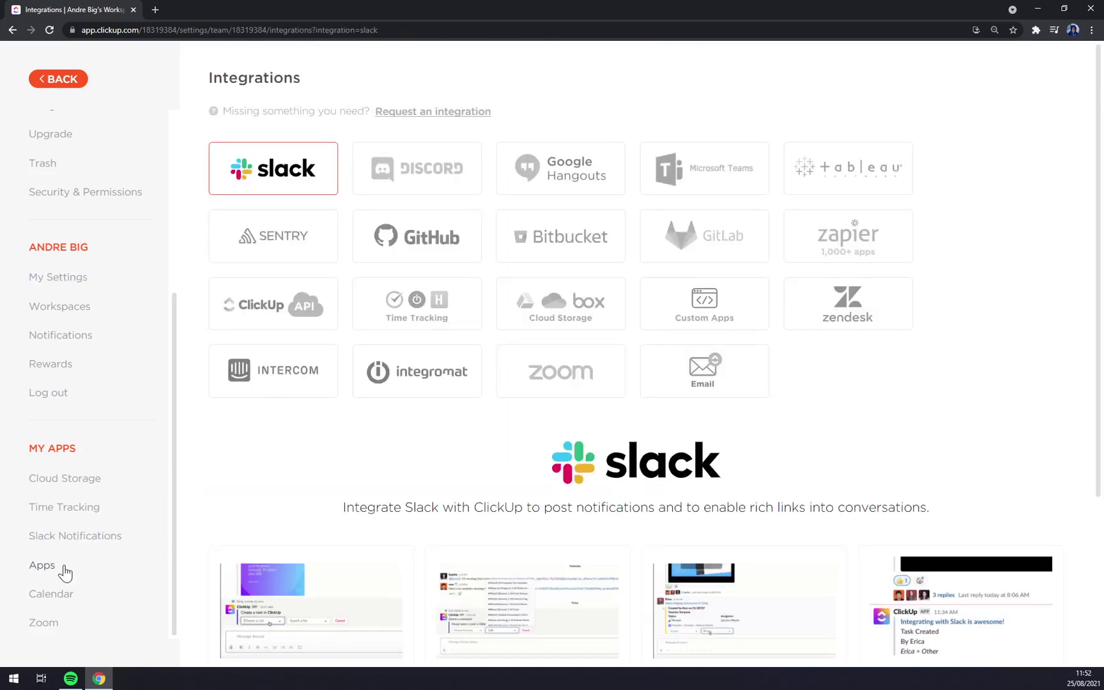
click(65, 571)
Leave settings and return to the Home page.
scroll(77, 485, up, 5)
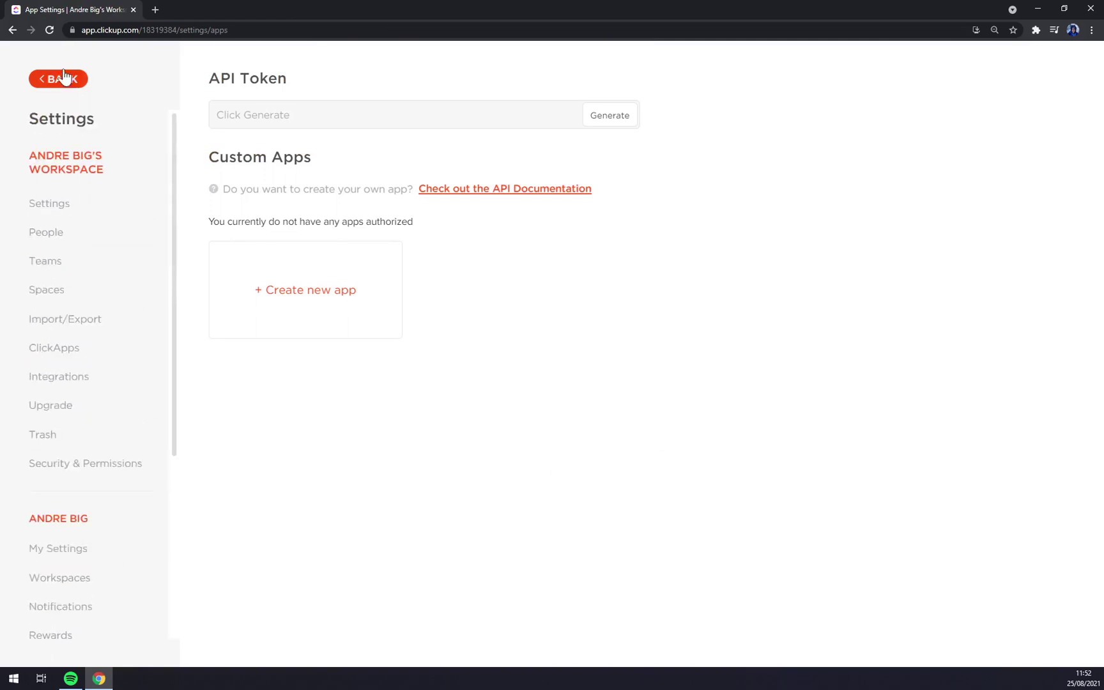
click(60, 79)
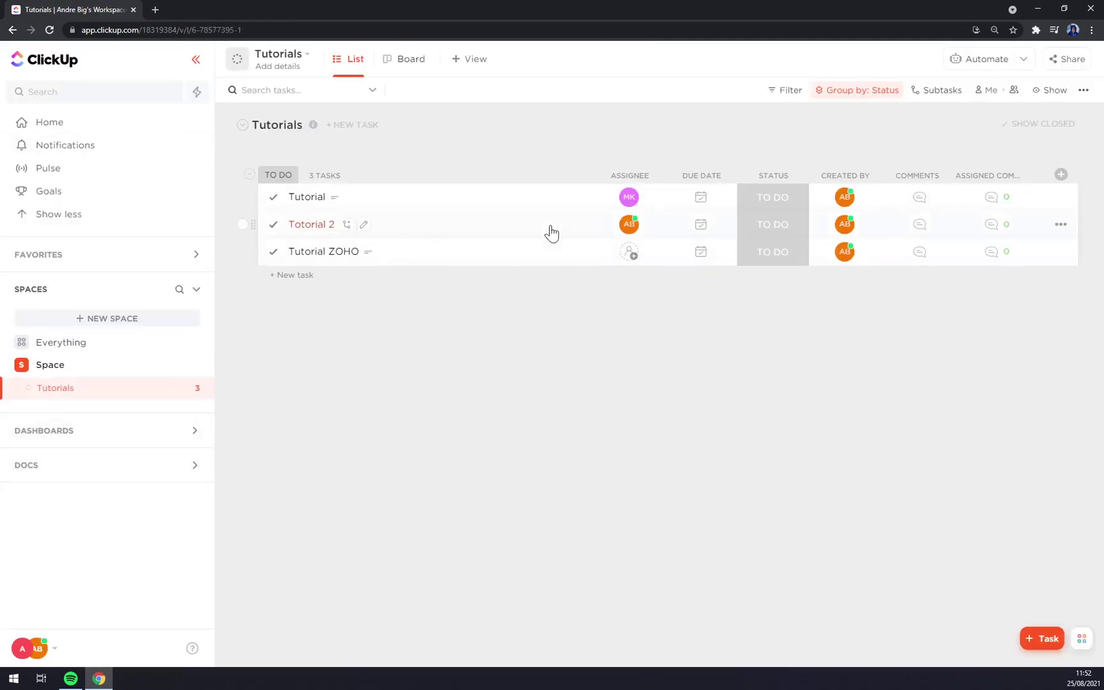
click(100, 131)
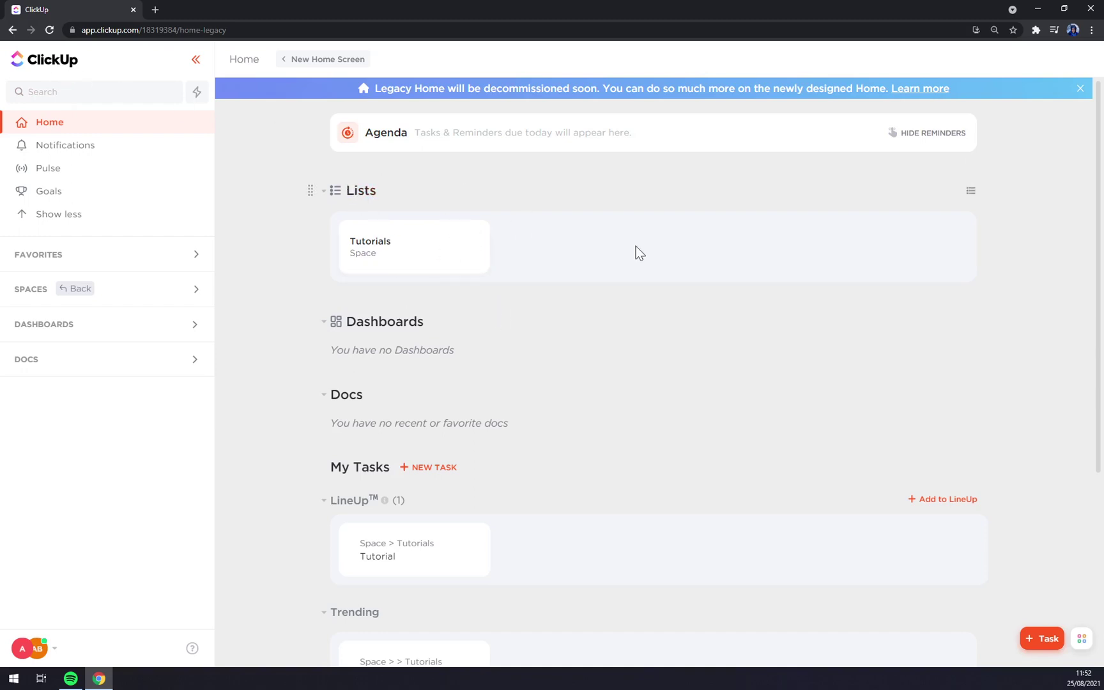
click(973, 192)
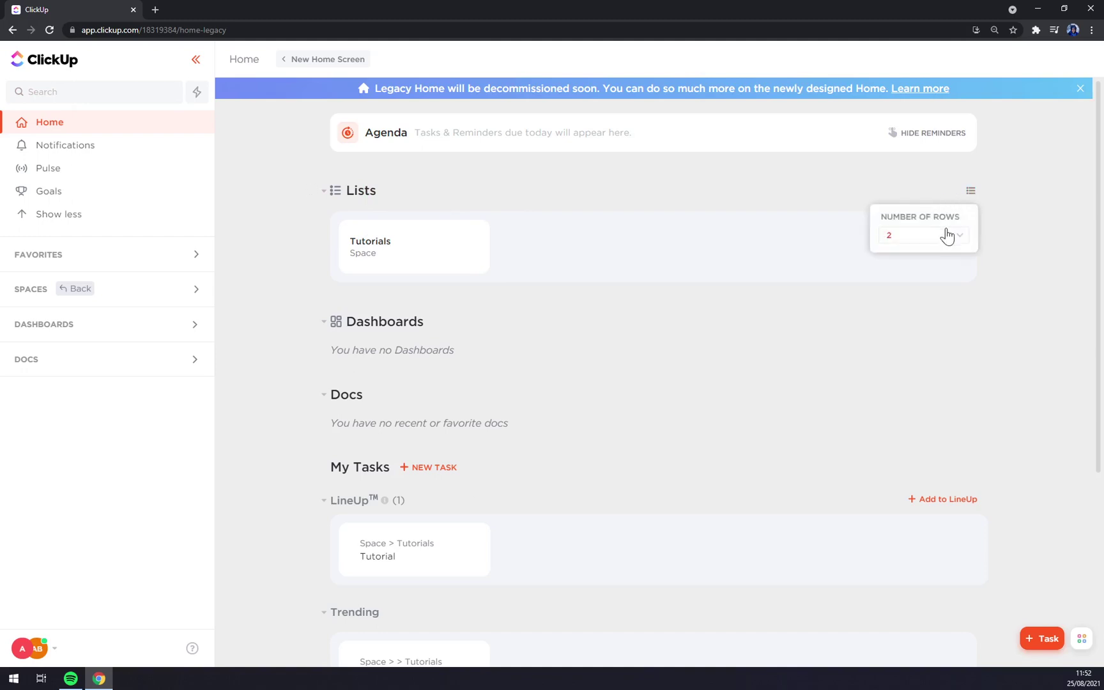
click(485, 193)
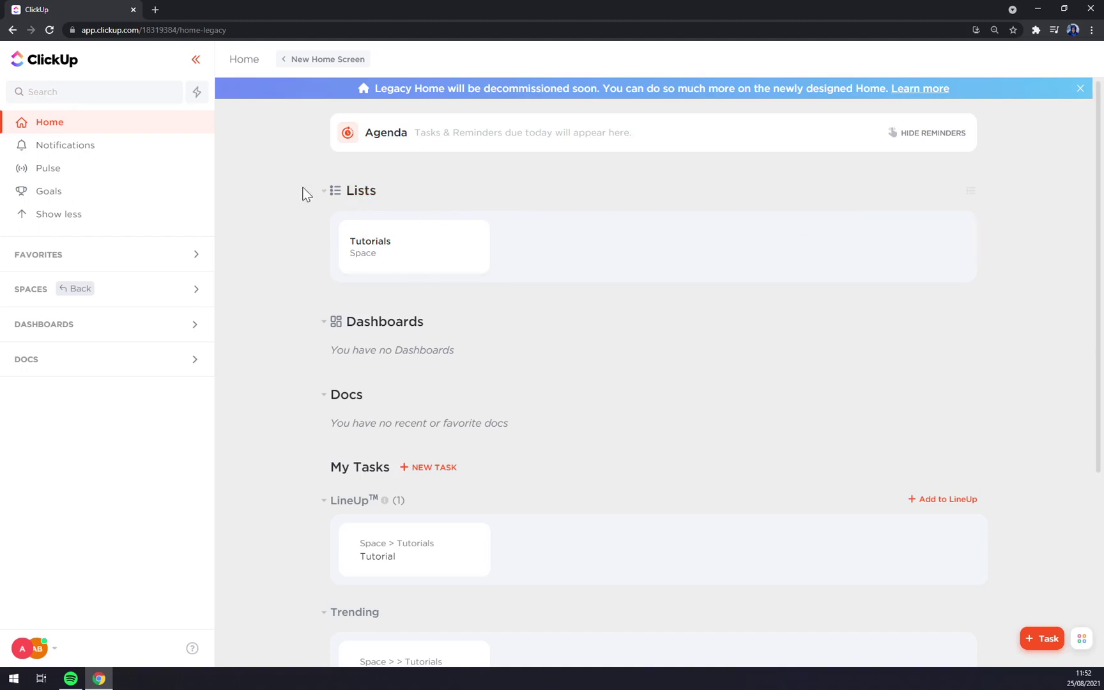
click(323, 191)
click(324, 191)
drag(312, 190, 315, 175)
Open Tutorials, try Board view, preview Calendar, Gantt and Timeline views, then return to List.
click(404, 264)
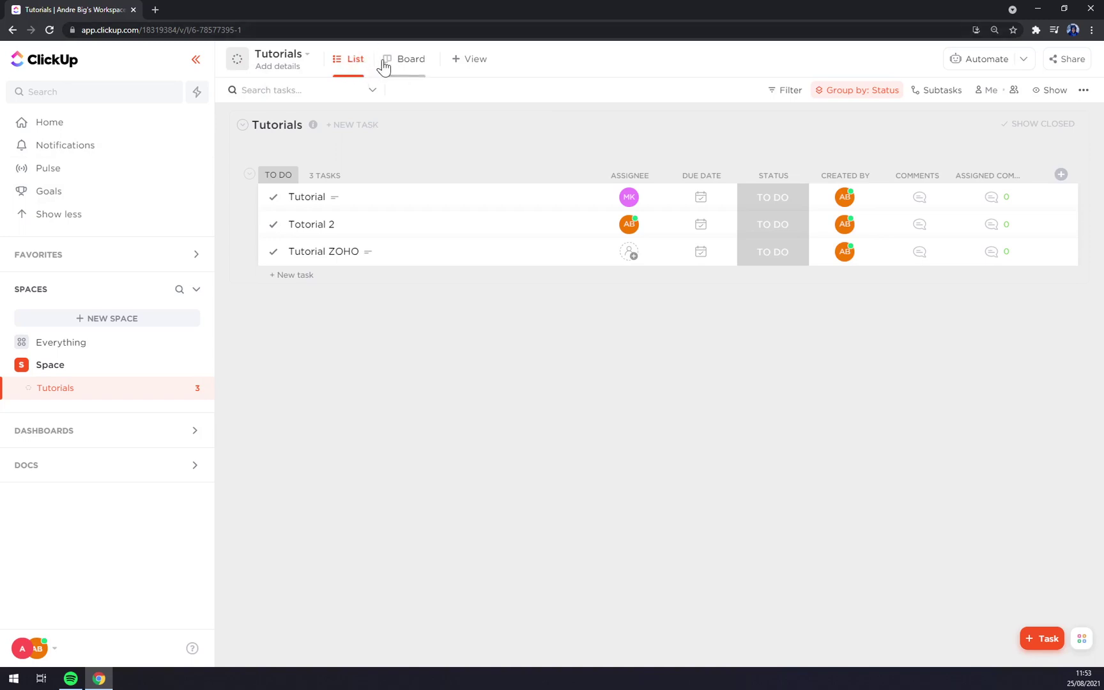
click(402, 67)
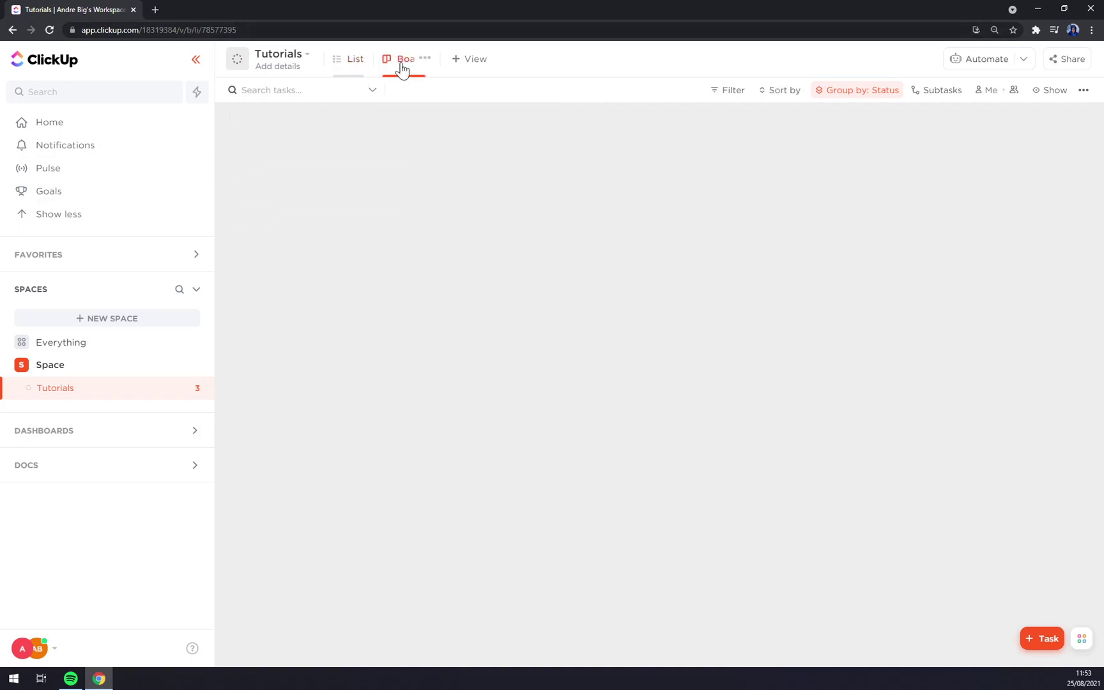
click(469, 61)
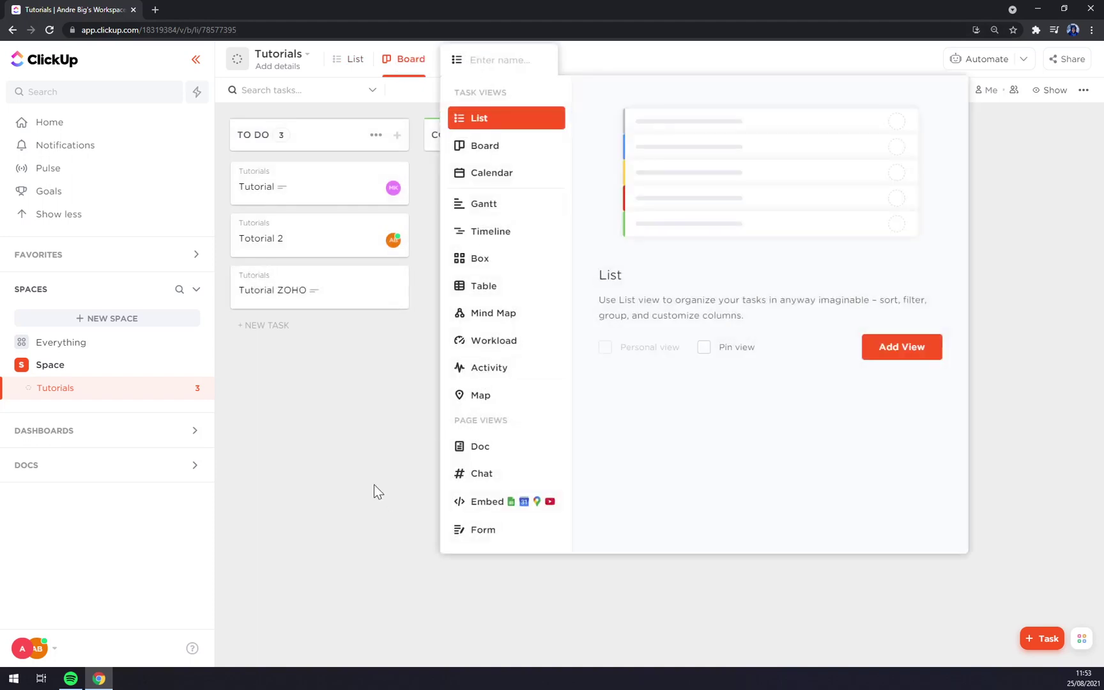
click(493, 172)
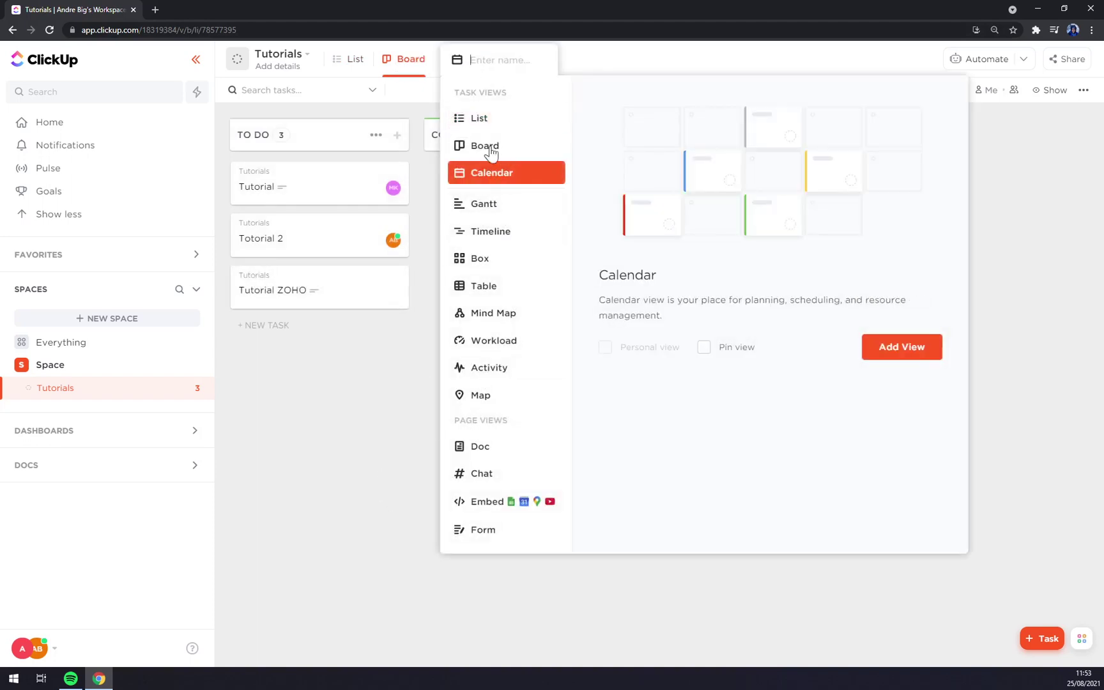
click(487, 144)
click(490, 206)
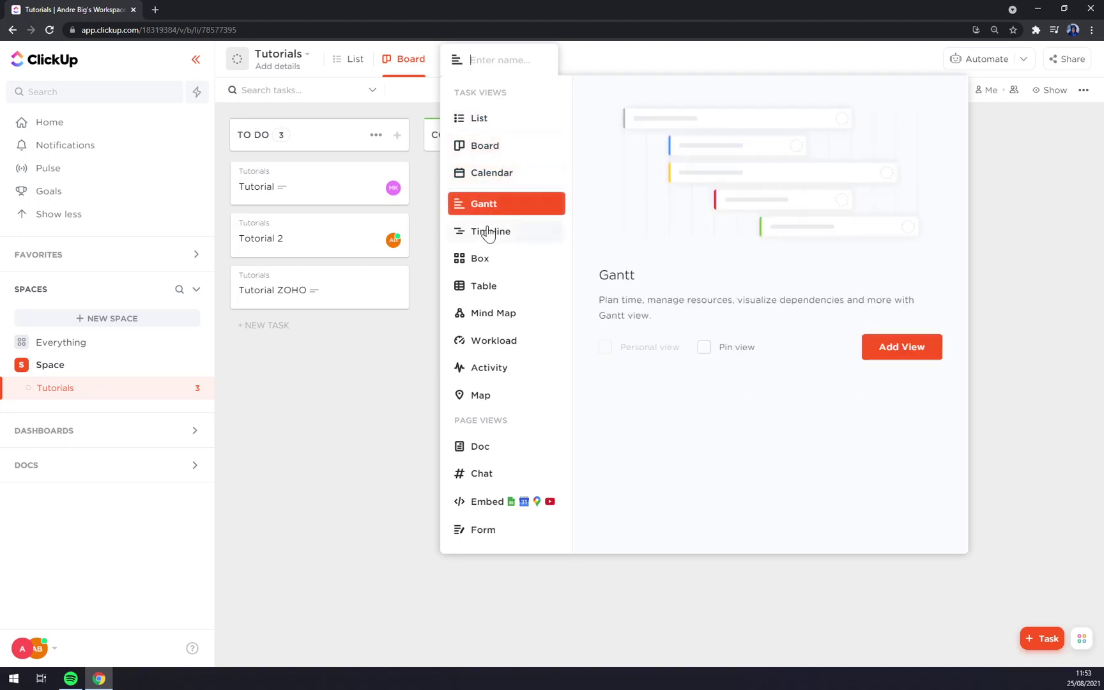
click(488, 233)
click(363, 372)
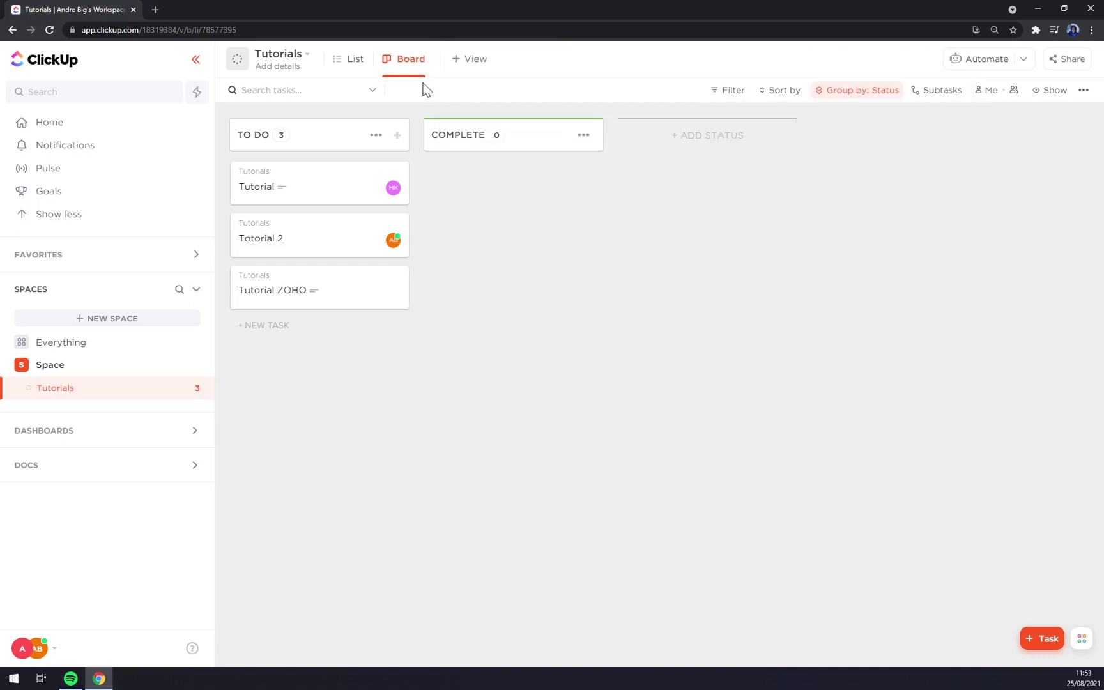
click(350, 59)
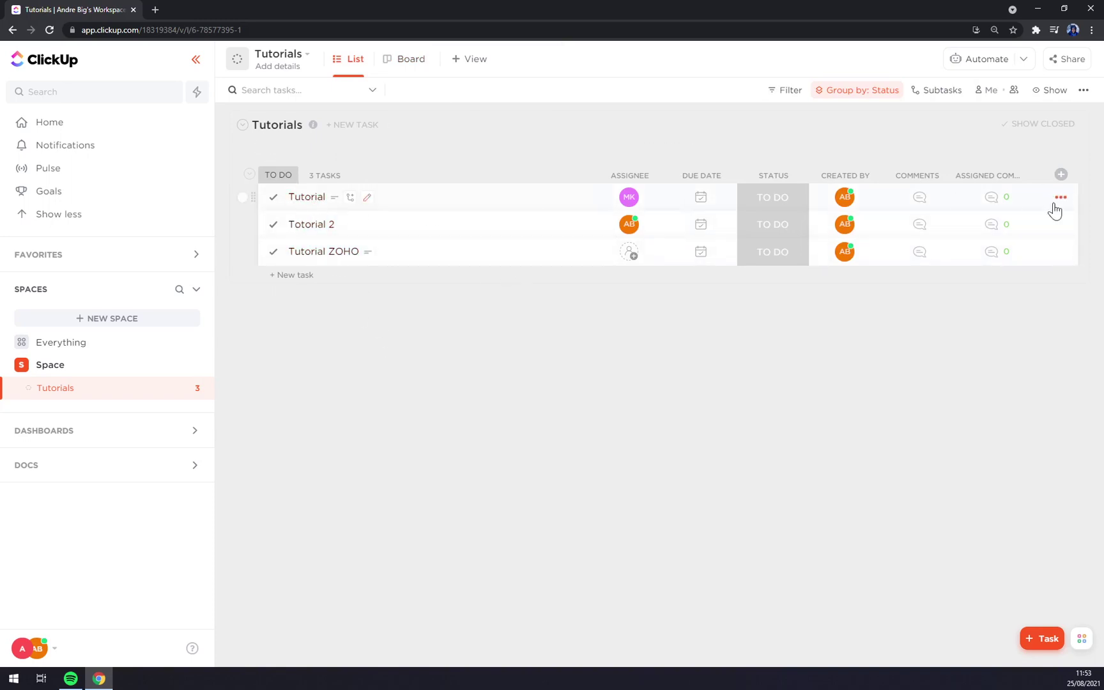
Hide the Assignee, Comments, Created by, Due date and Status columns in the Tutorials list.
click(1061, 197)
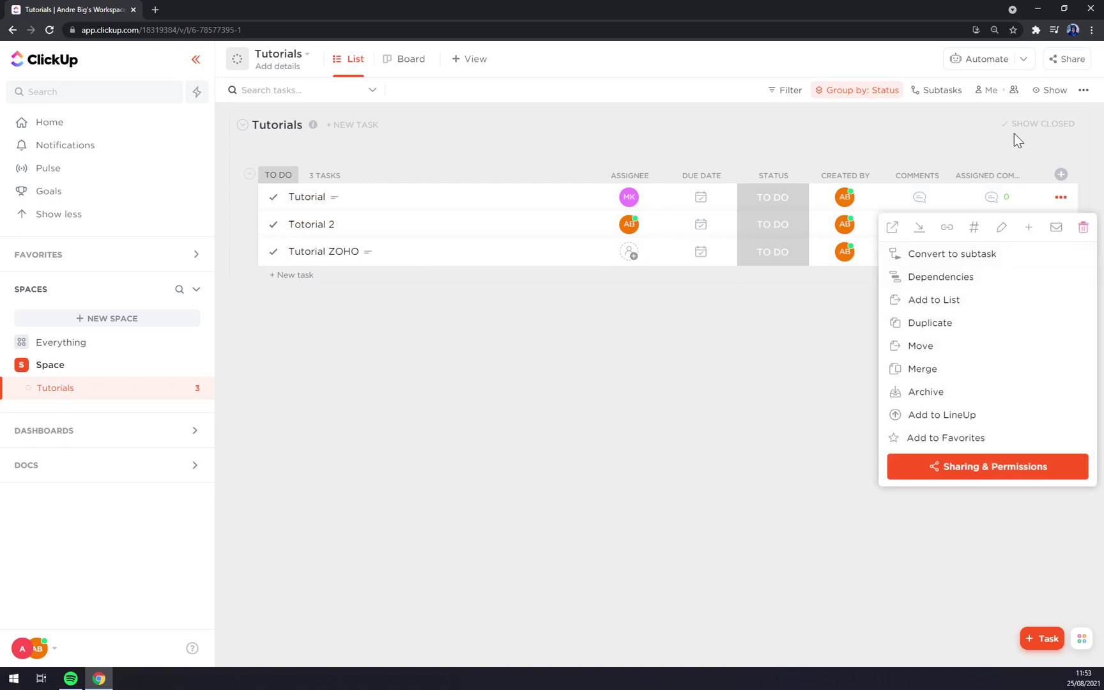
click(1020, 136)
click(1062, 187)
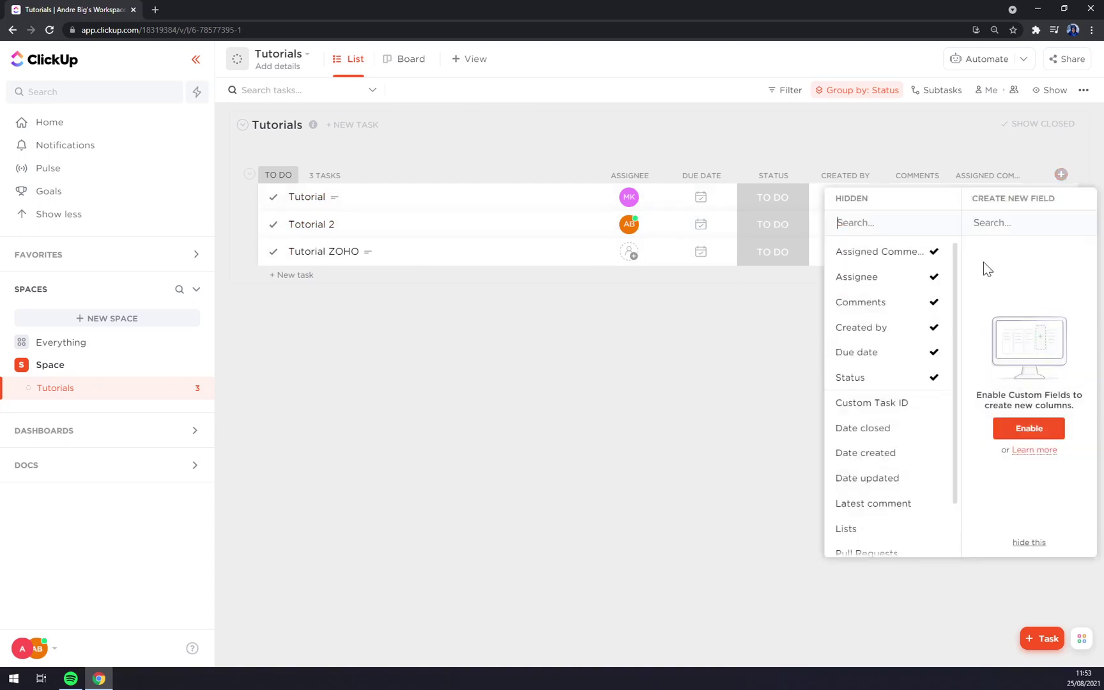
click(875, 277)
click(872, 278)
click(874, 276)
click(872, 277)
click(872, 278)
click(661, 391)
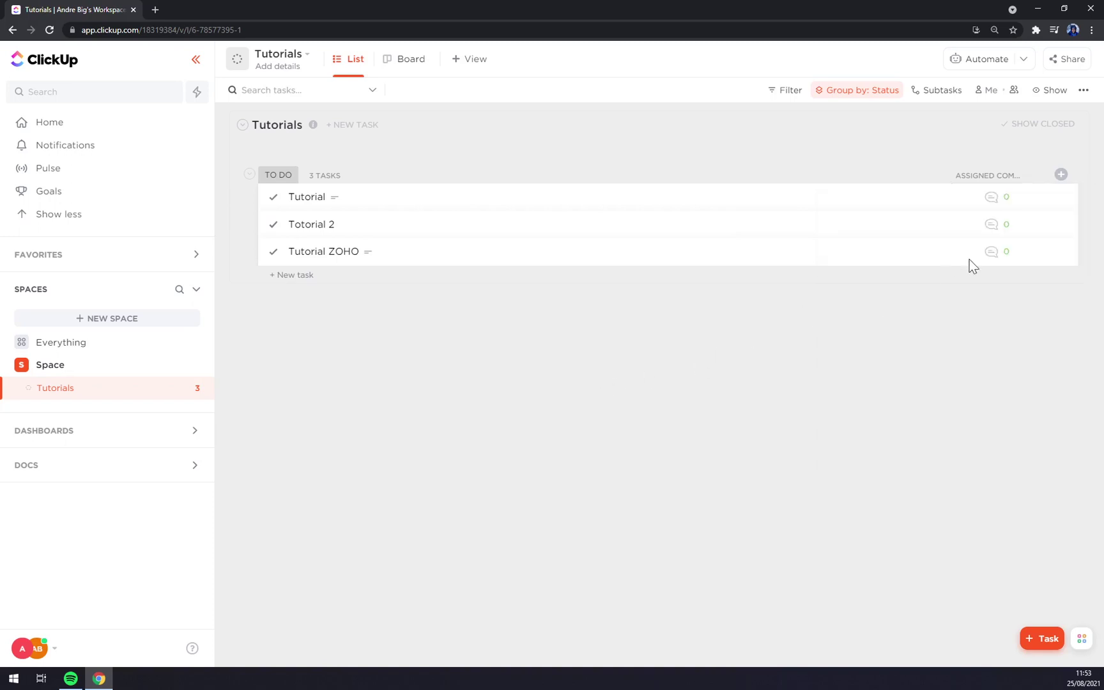
Toggle columns again: restore Assignee, Assigned Comments and Created by, and try Custom Task ID.
click(1061, 176)
click(895, 254)
click(880, 281)
click(882, 279)
click(879, 352)
click(880, 353)
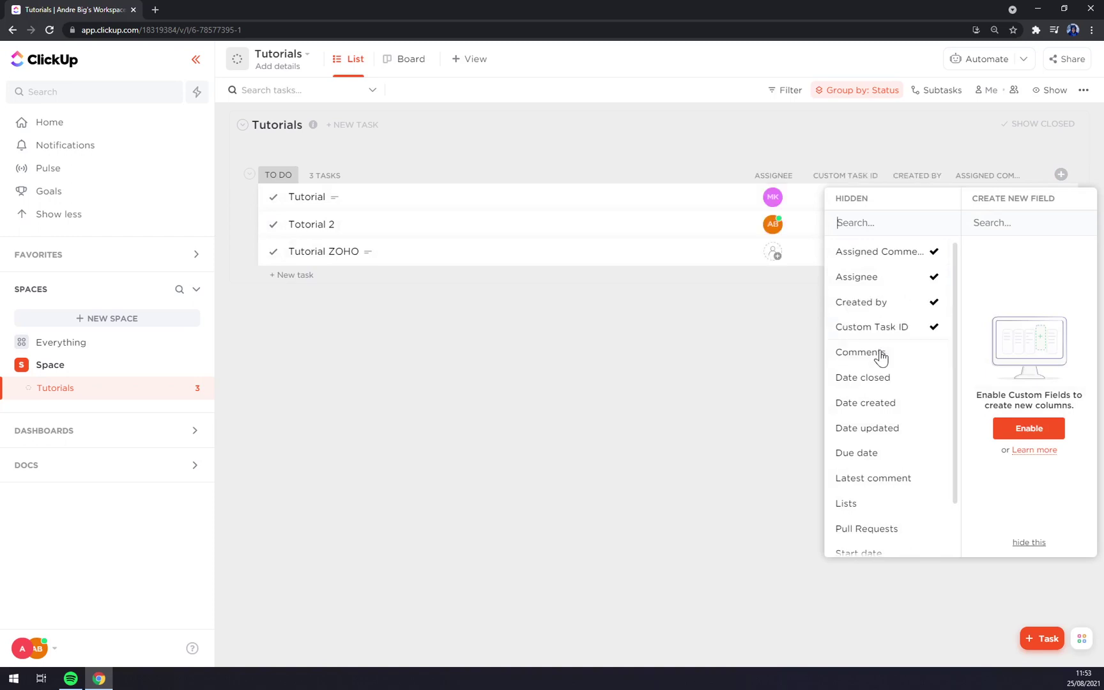
click(880, 326)
click(685, 386)
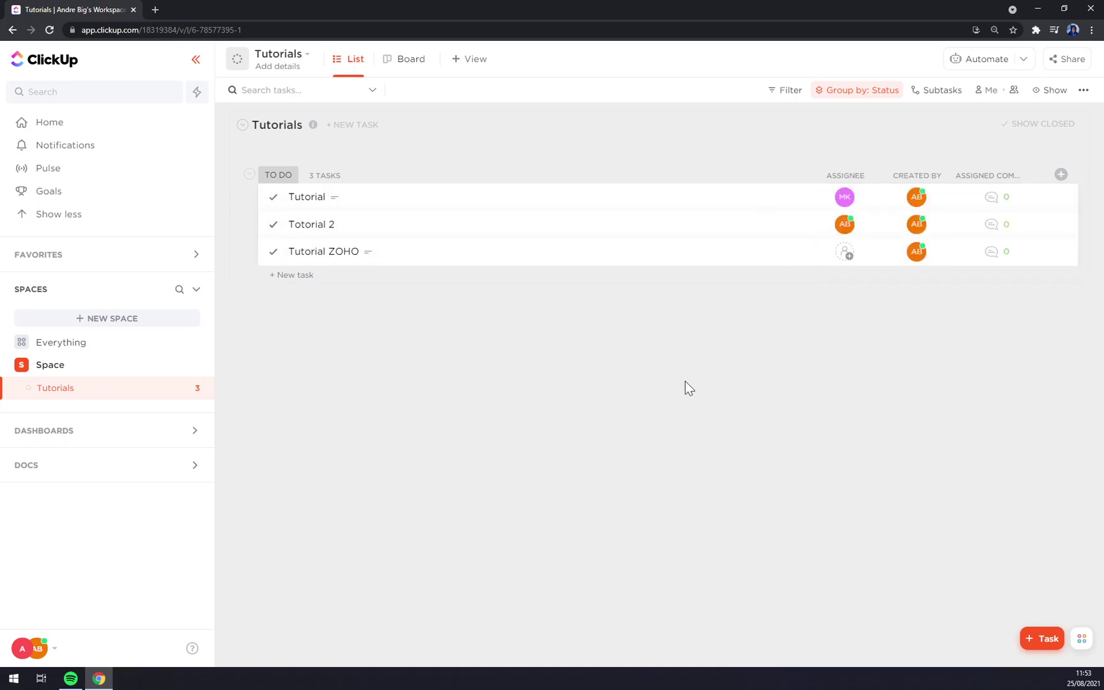
Hide Assigned Comments, Assignee and Created by, then start a new blank task.
click(1066, 179)
click(866, 257)
click(866, 257)
click(866, 256)
click(644, 422)
click(1041, 638)
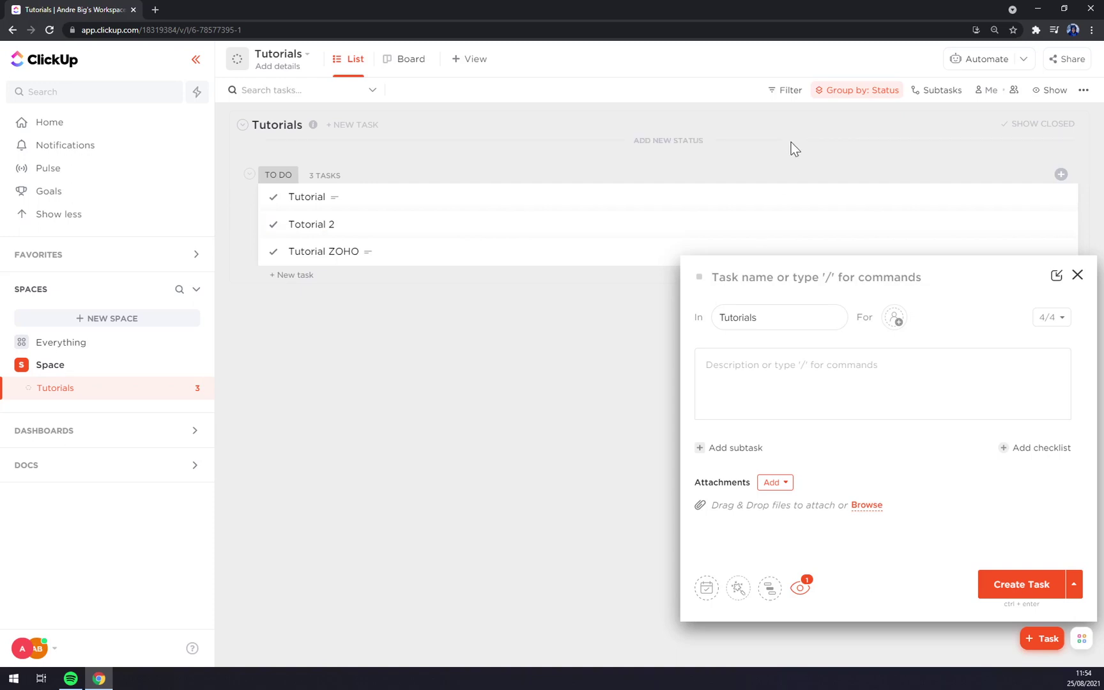
Name the new task 'Tutorial CLickup'.
text(Turo)
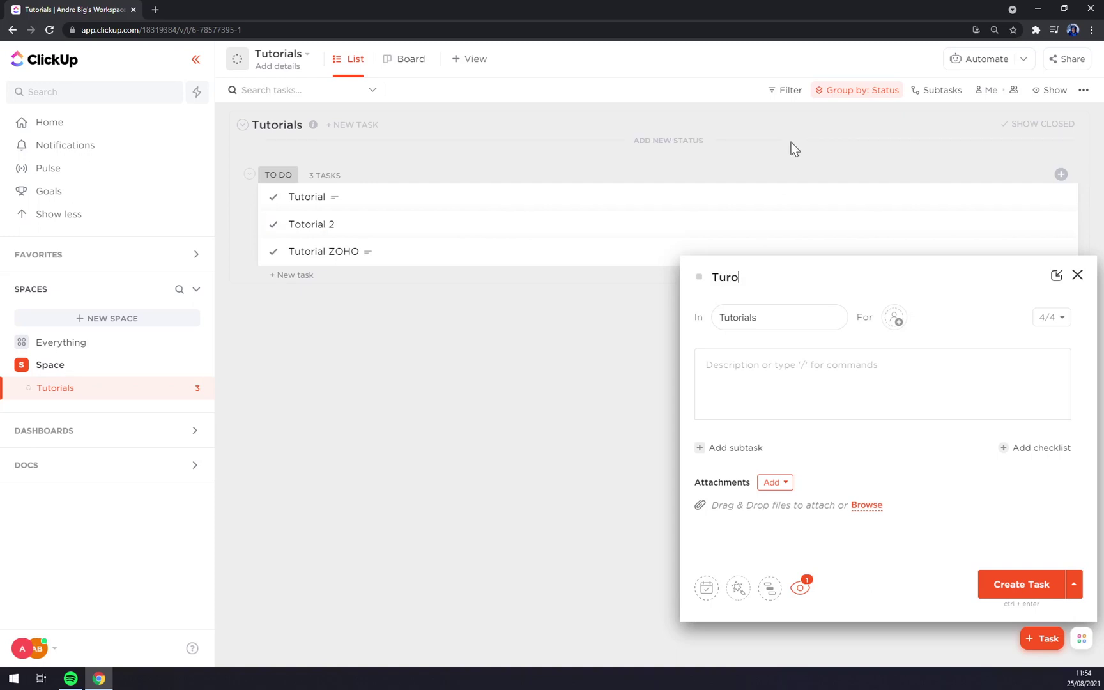
key(BackSpace)
key(BackSpace)
text(torial CLuc)
key(BackSpace)
key(BackSpace)
text(ickup)
key(Tab)
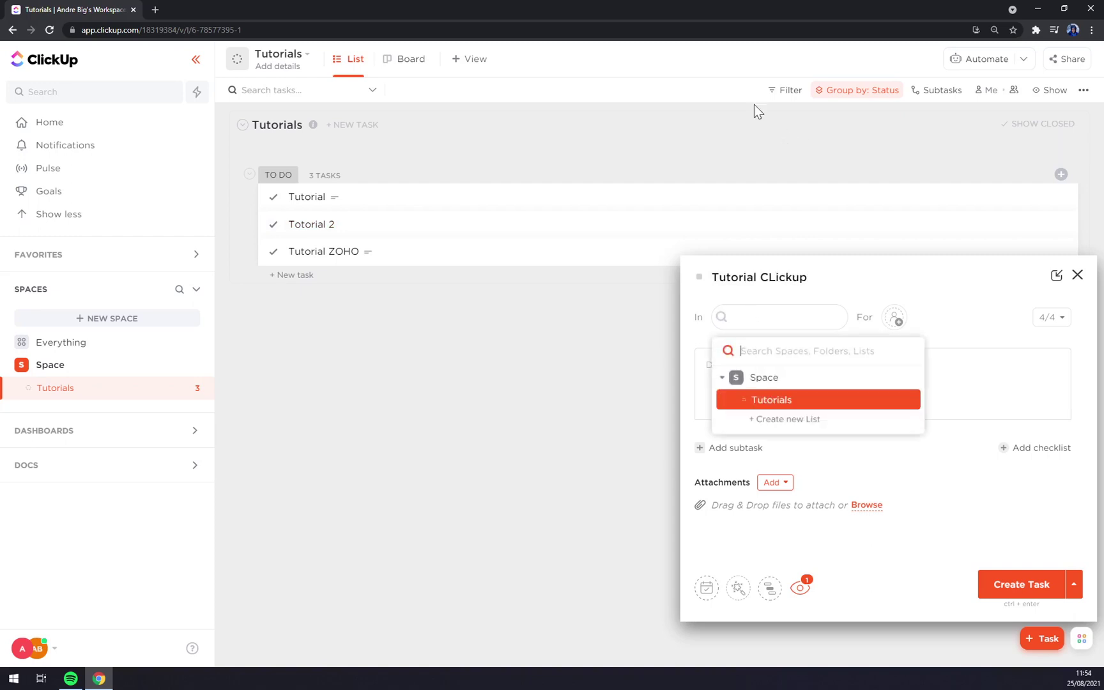
Create a new list named 'Clickup' and place the task in it.
click(788, 422)
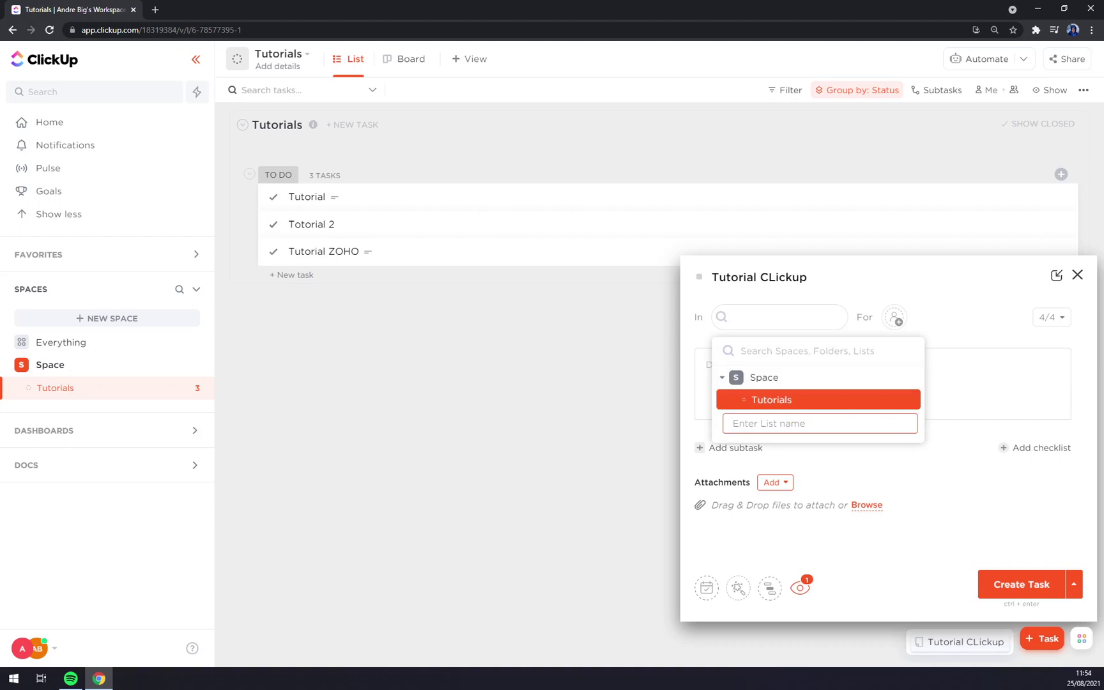
text(Clickup)
key(Escape)
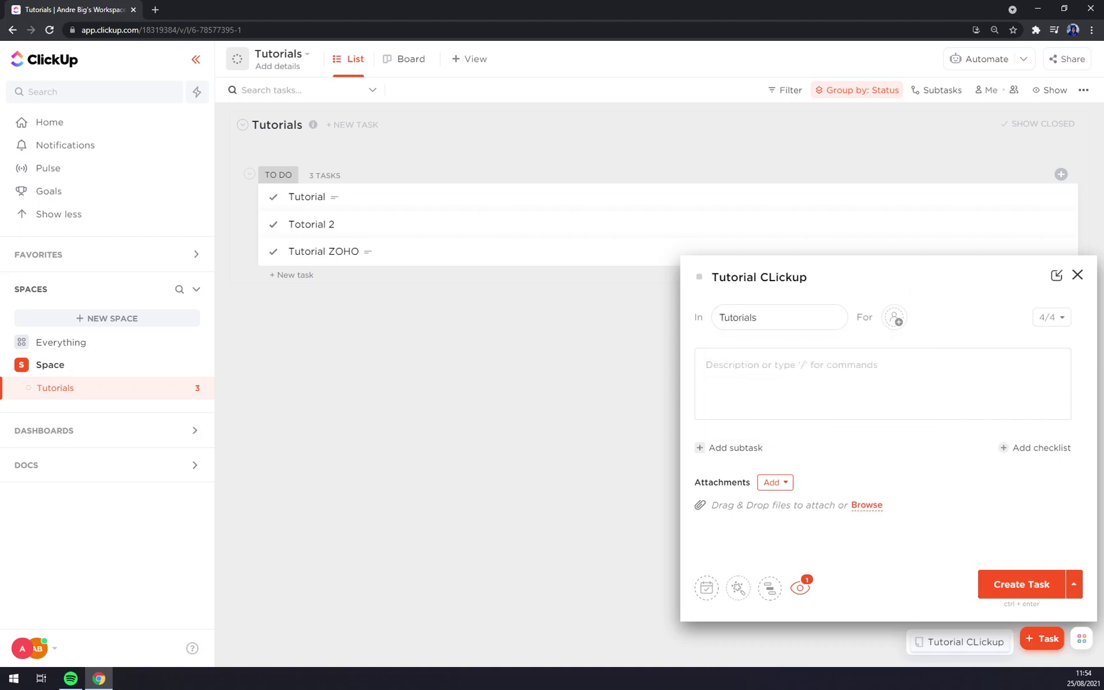
click(817, 317)
click(779, 421)
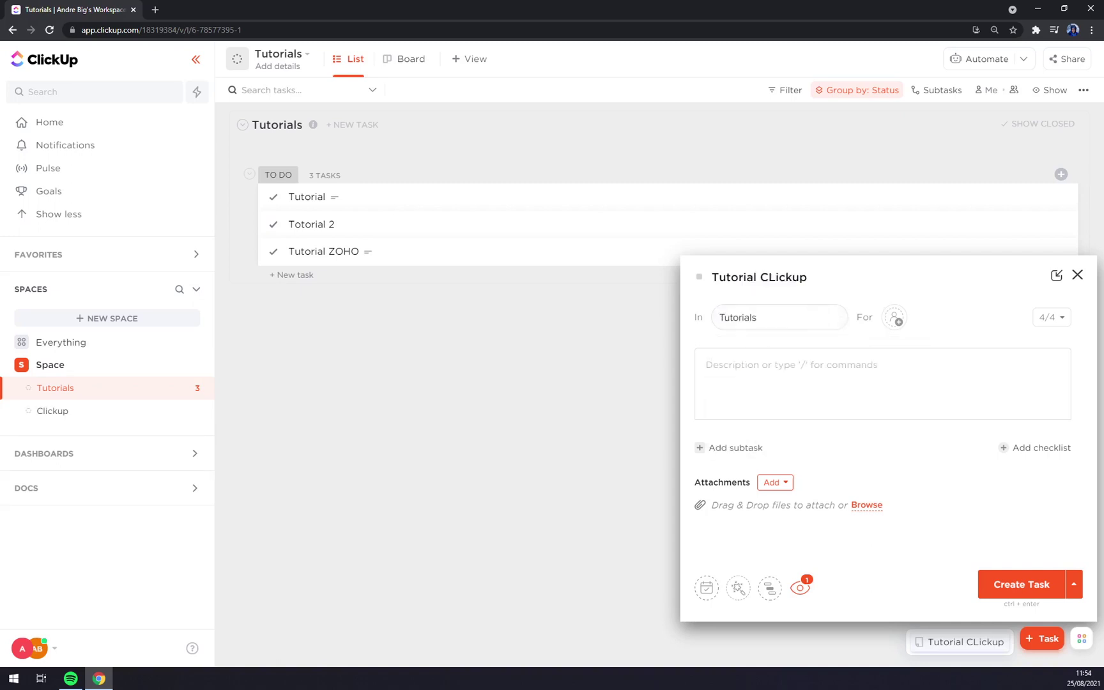
Add the description 'ASAP TUTORIALS' and create the task.
click(705, 365)
text(ASAP TUTORIALS)
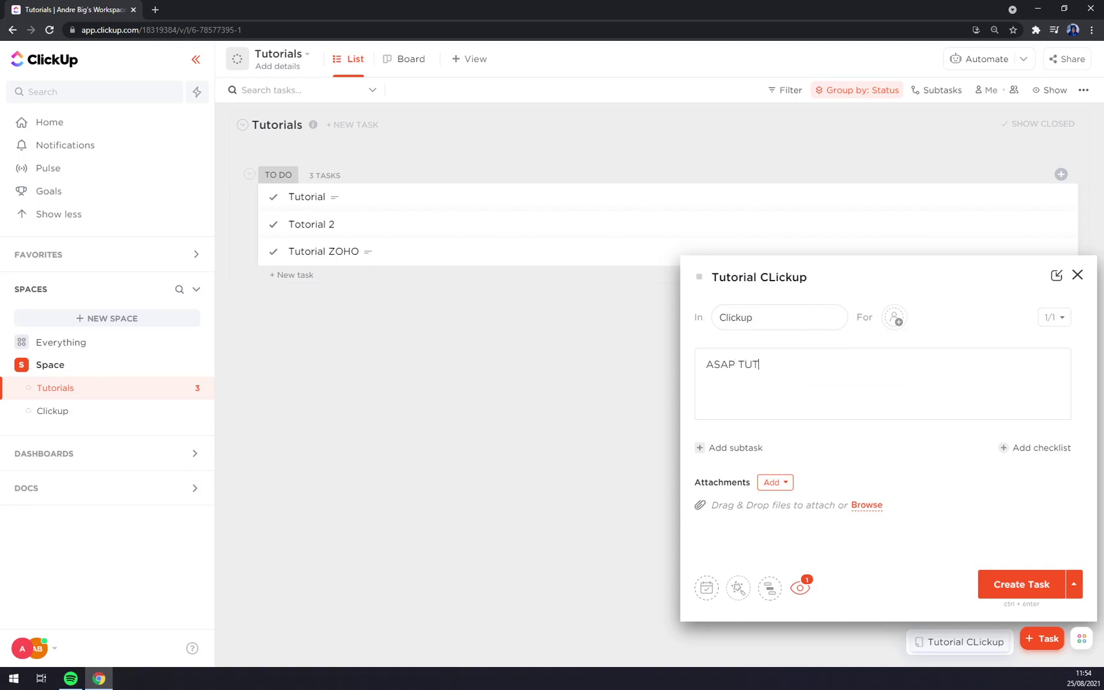
click(1006, 584)
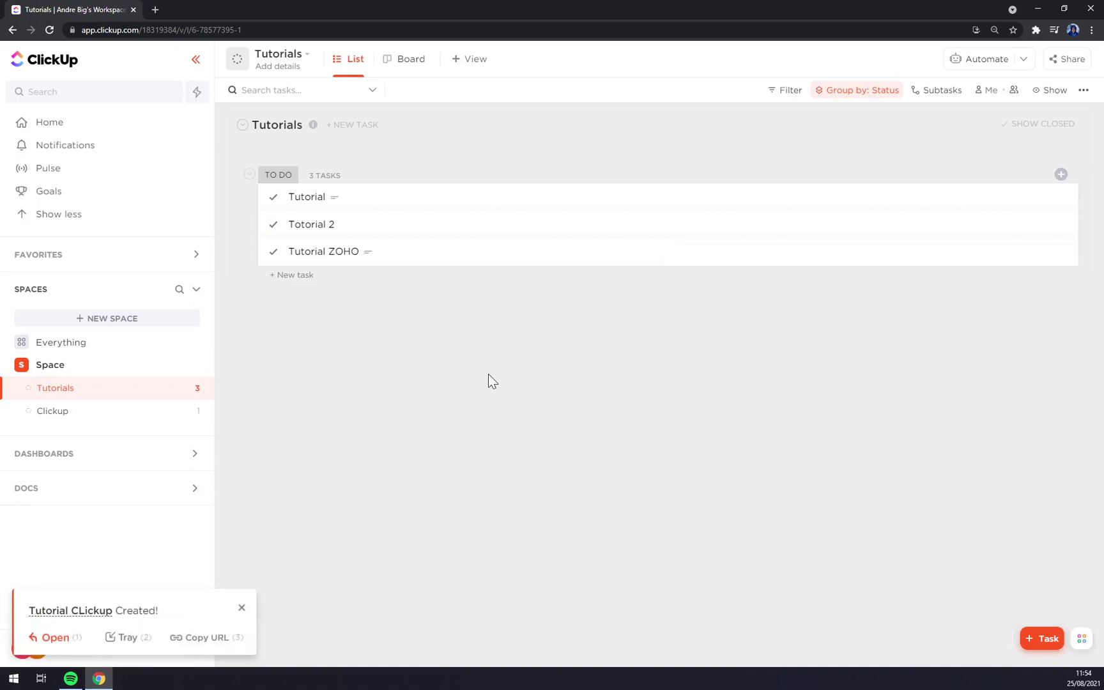
Open the Tutorial CLickup task and try adding a subtask and a file attachment, cancelling both.
click(29, 635)
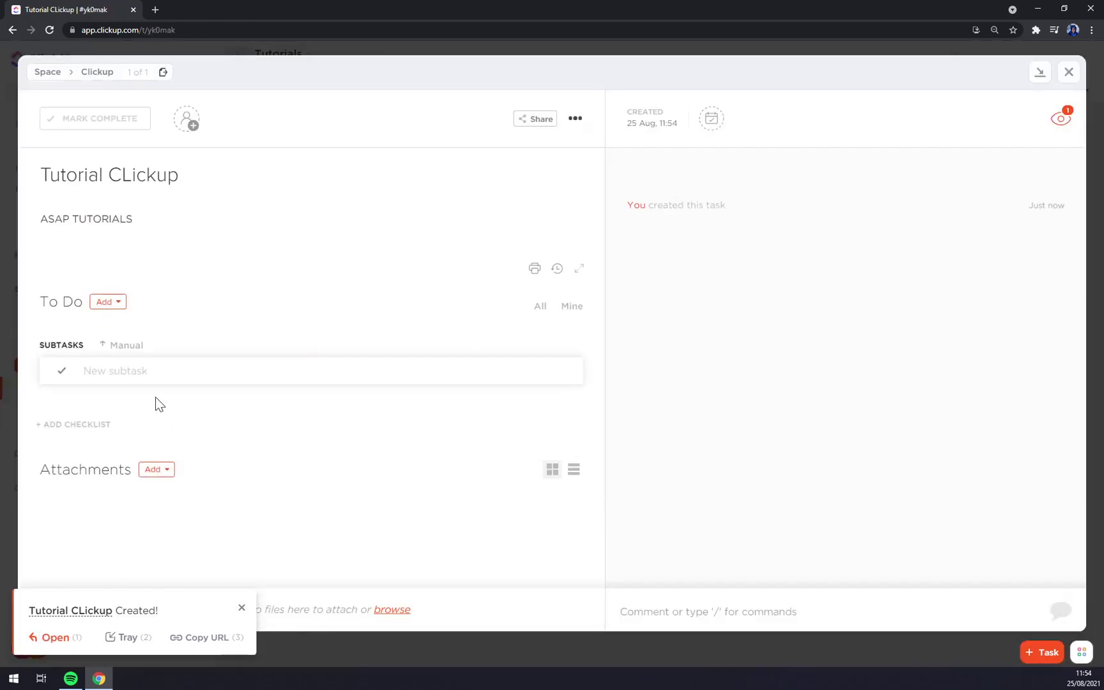
click(115, 371)
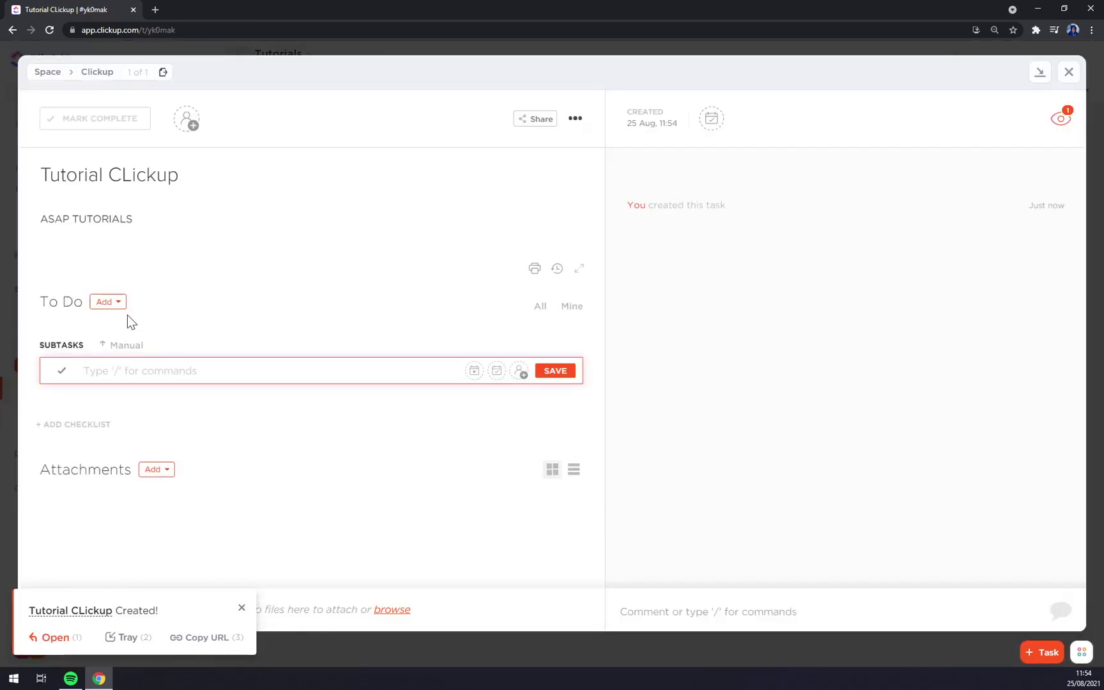
click(109, 302)
click(325, 449)
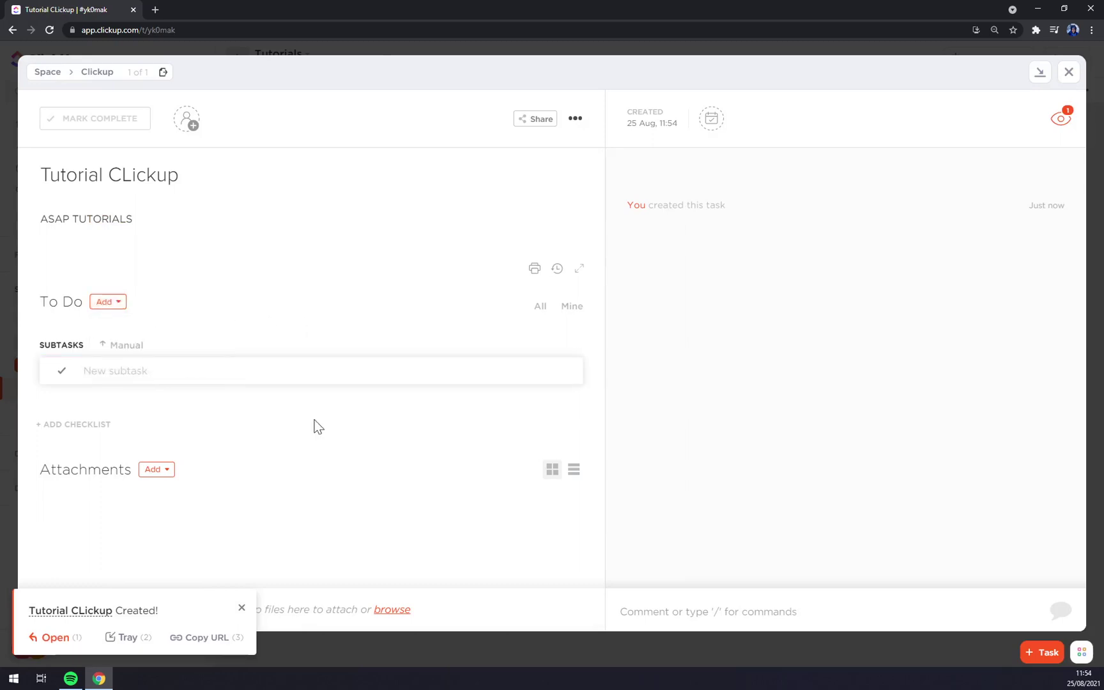
click(157, 469)
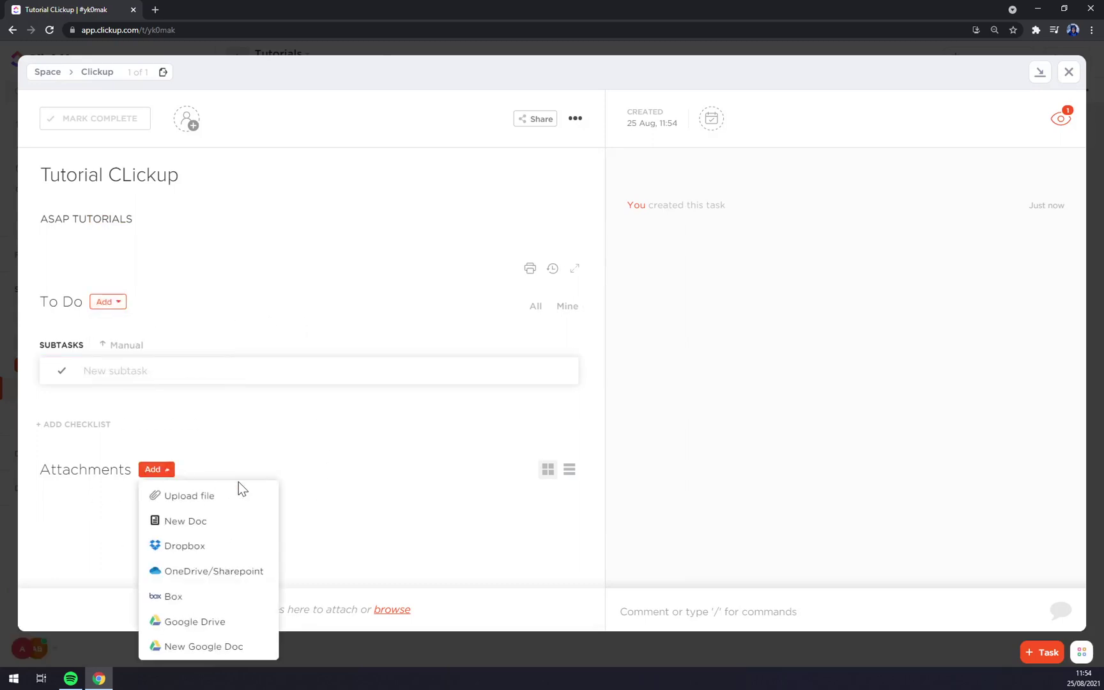
click(189, 496)
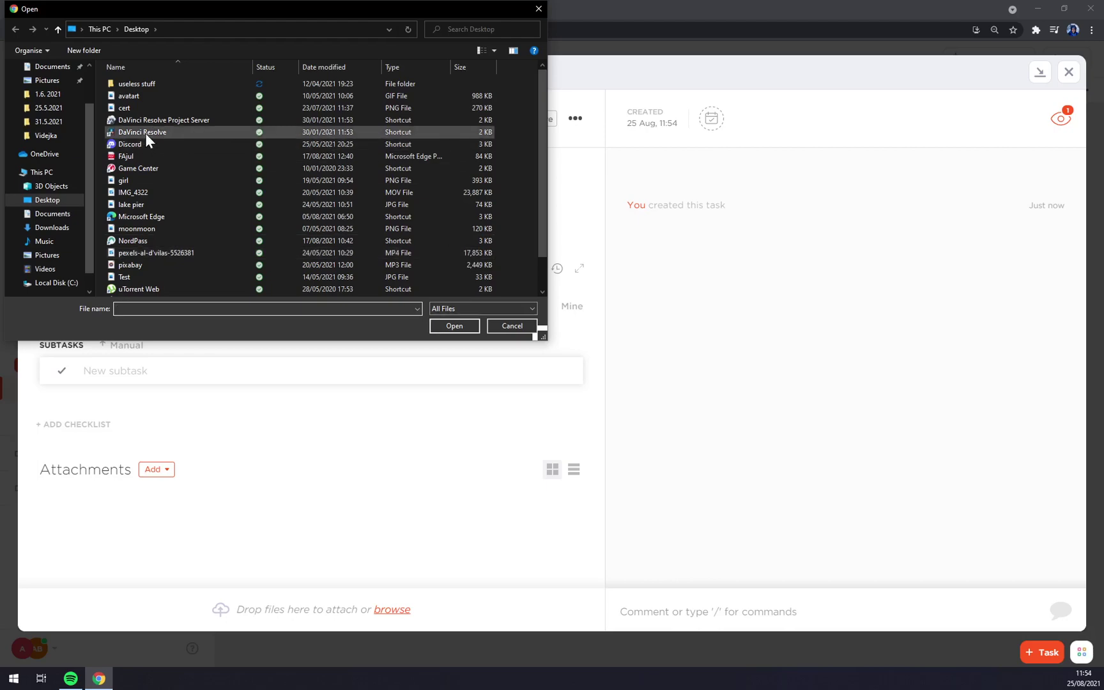
key(Escape)
Assign the Tutorial CLickup task to a teammate.
click(187, 121)
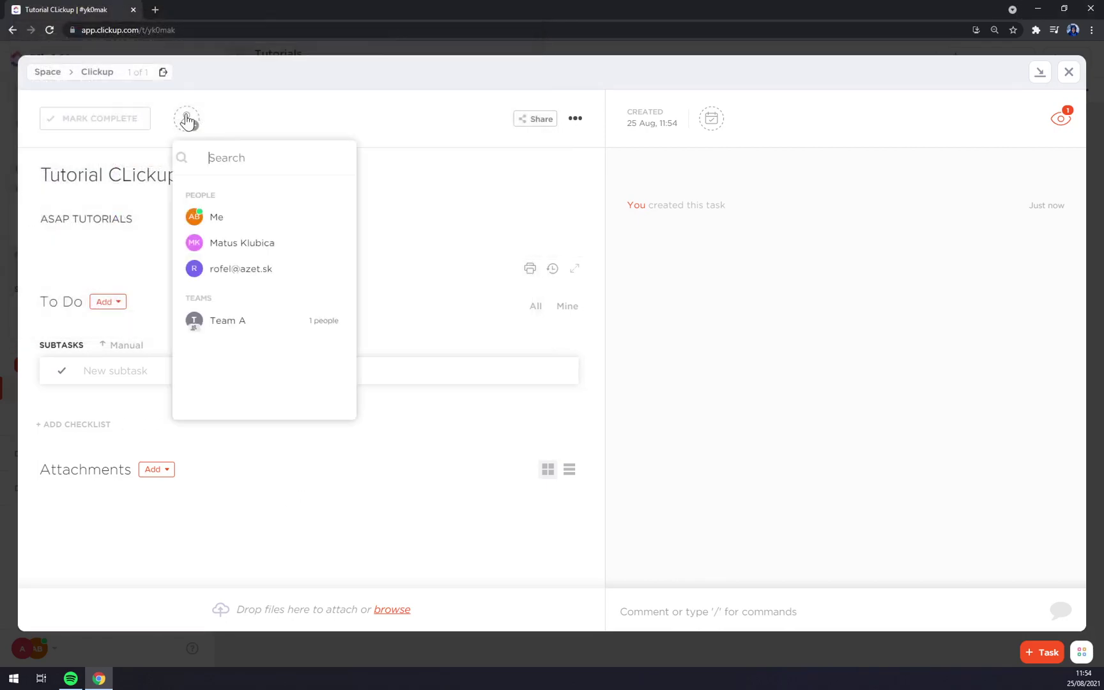
click(249, 246)
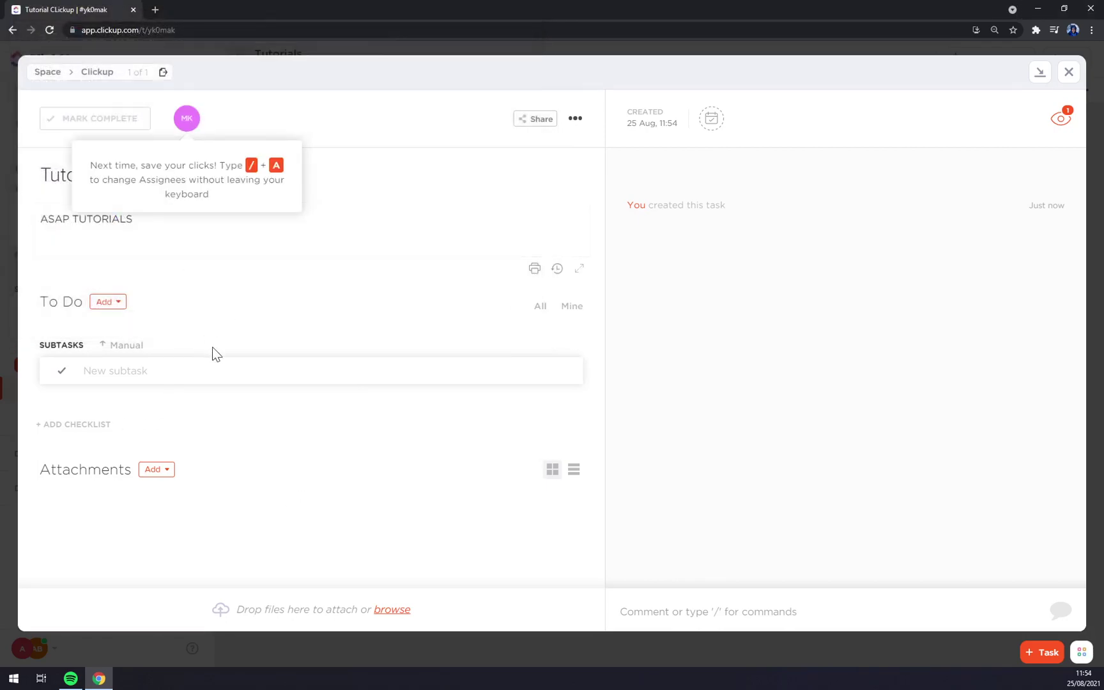
click(191, 220)
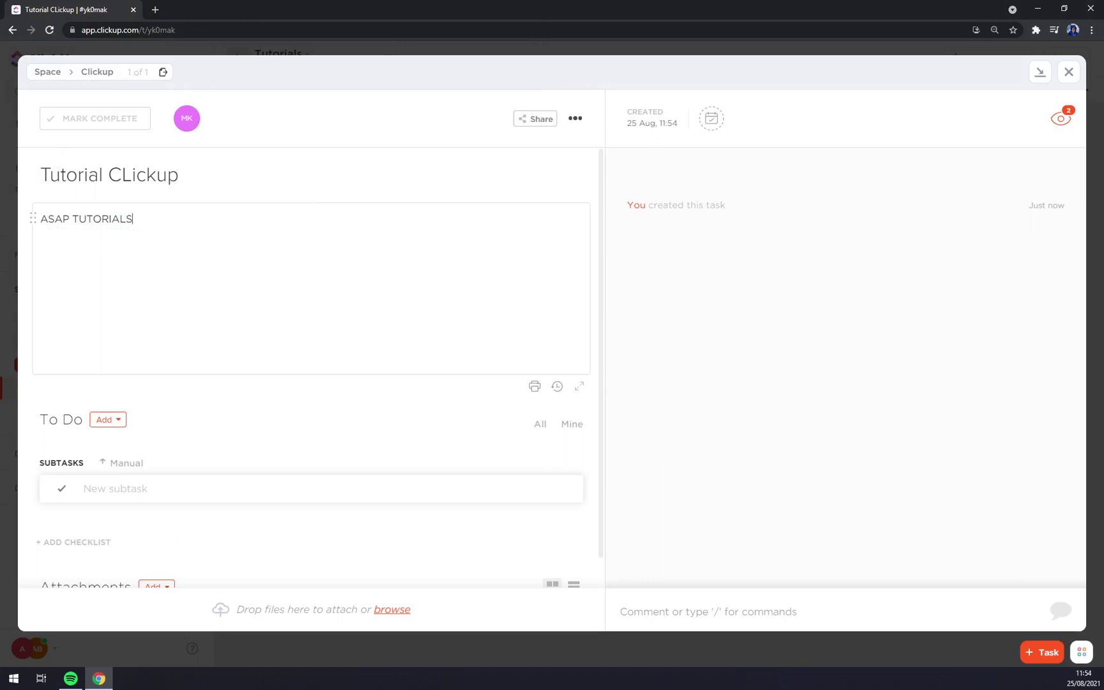
Close the task and return via Home and Tutorials to the Clickup list's List view.
click(1069, 74)
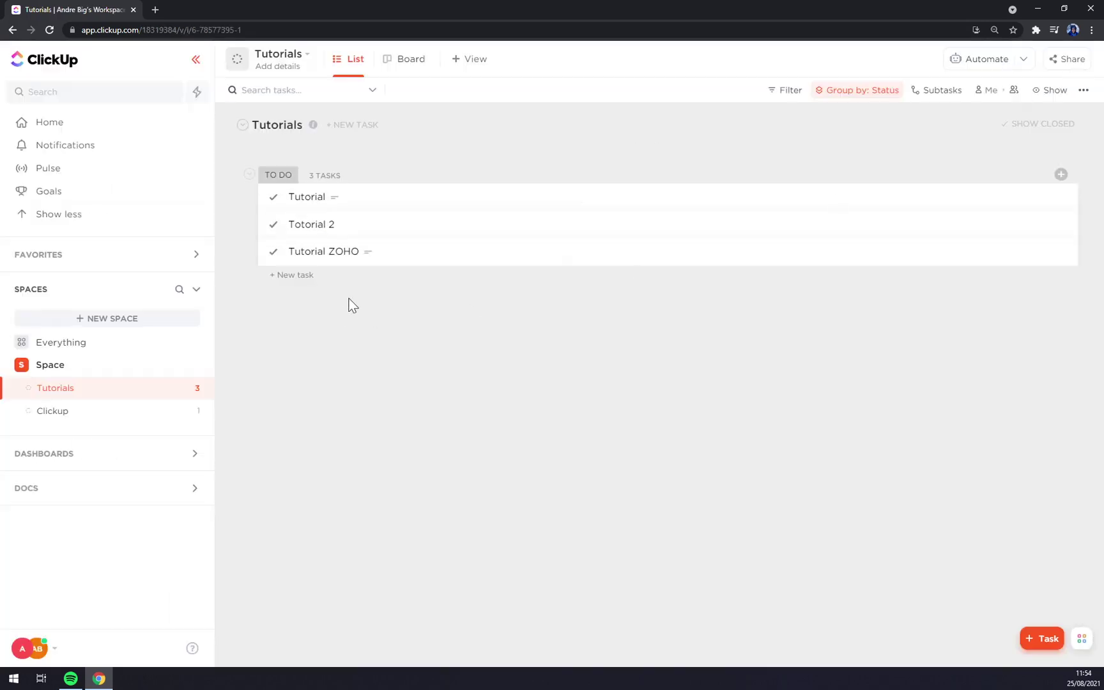
click(57, 128)
click(411, 264)
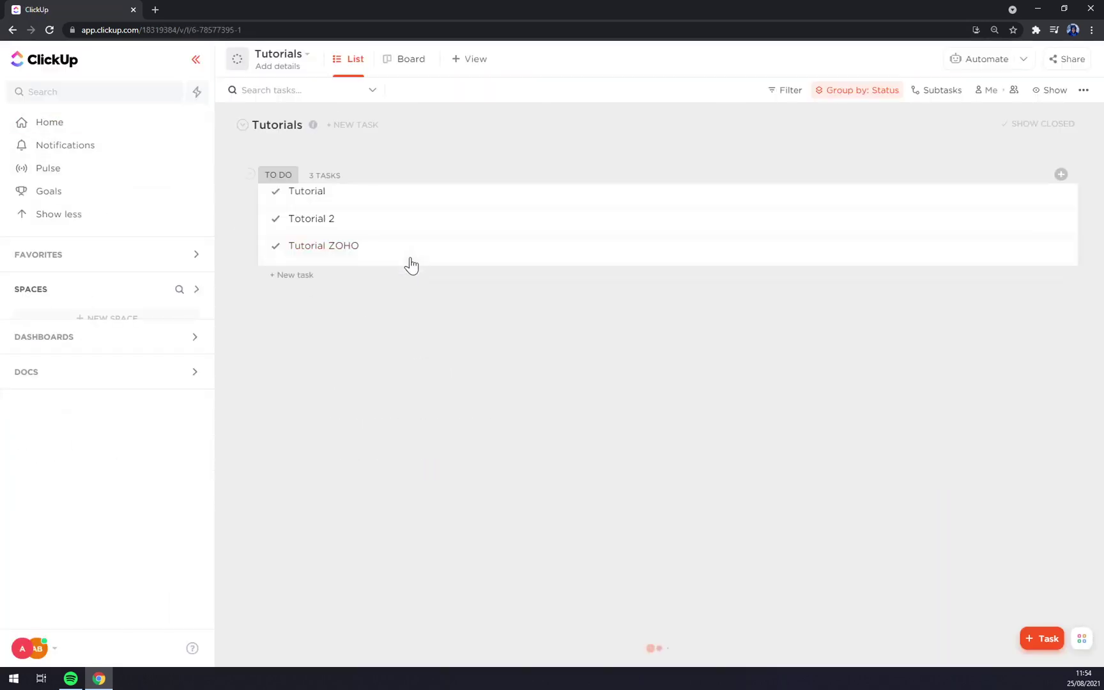
click(306, 55)
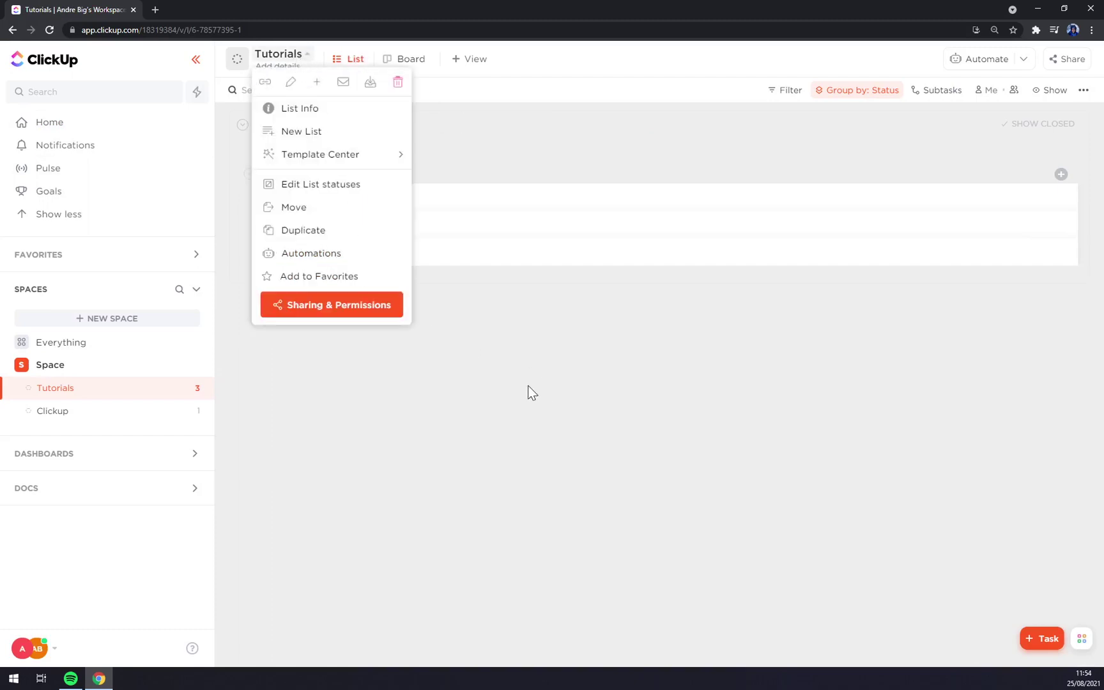
click(242, 419)
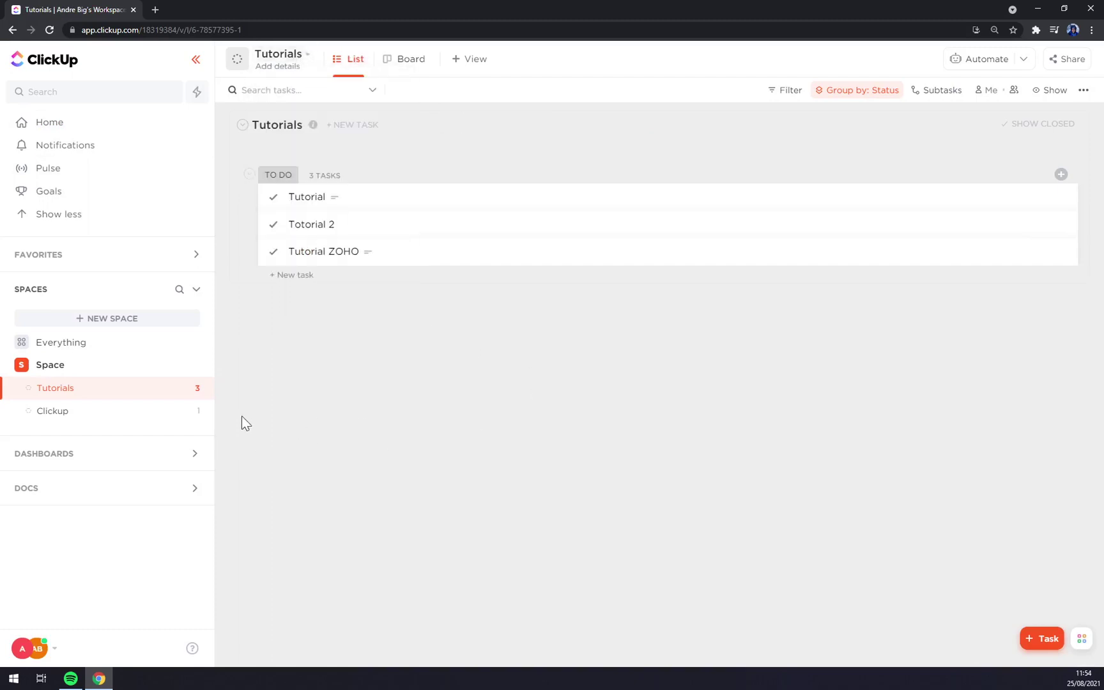
click(76, 421)
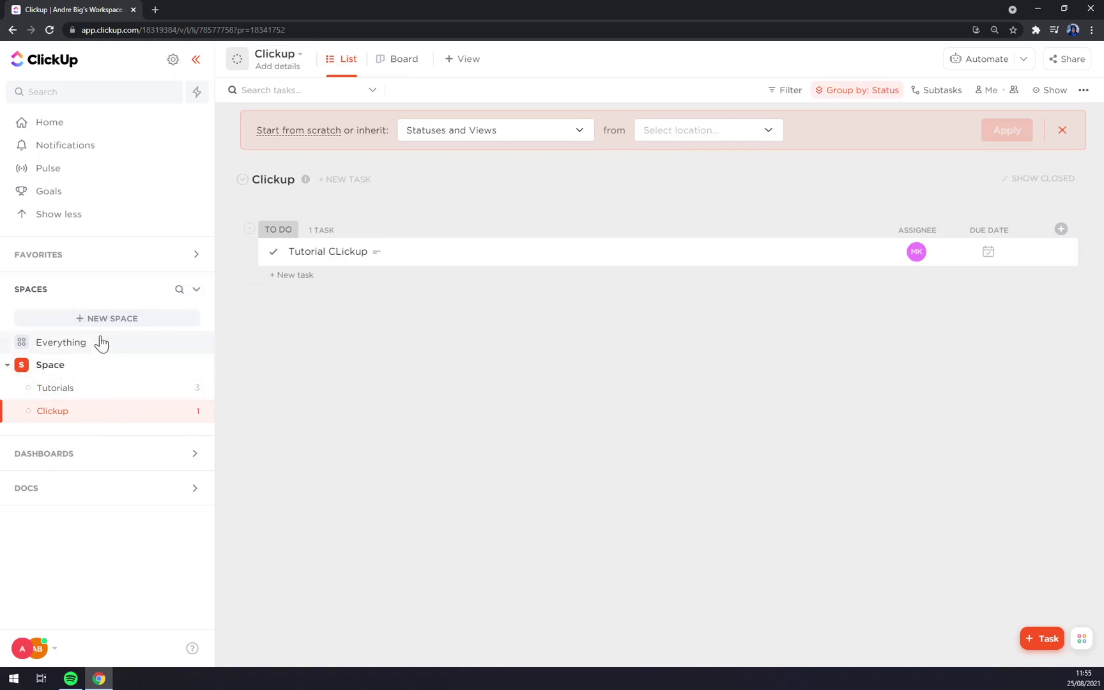
click(61, 394)
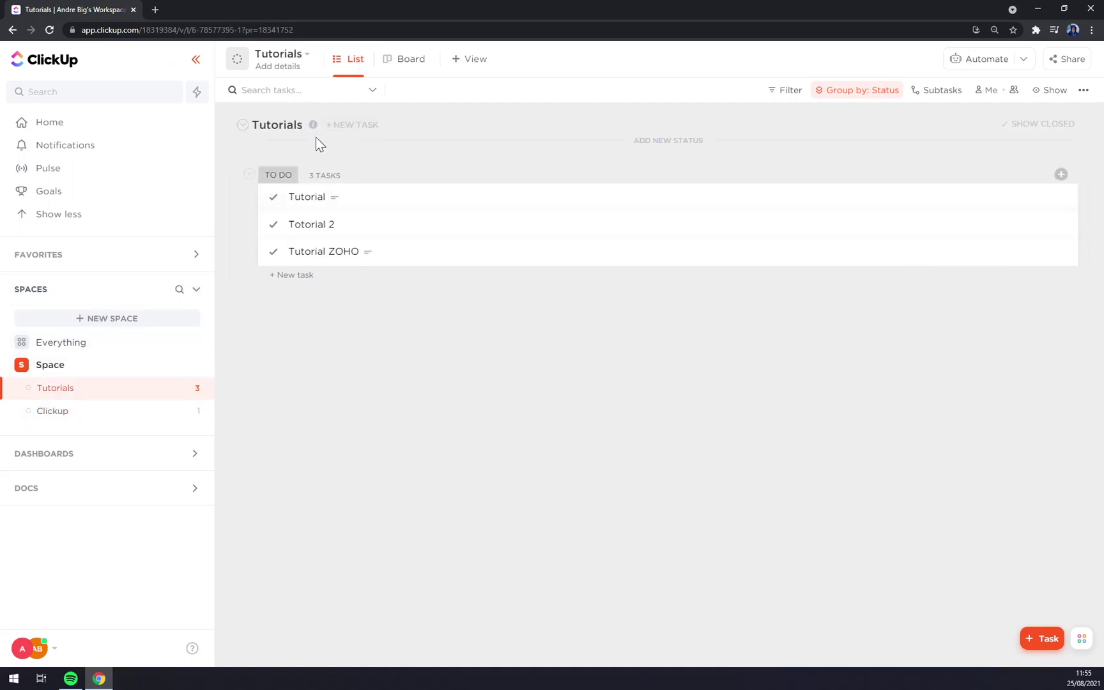
click(105, 414)
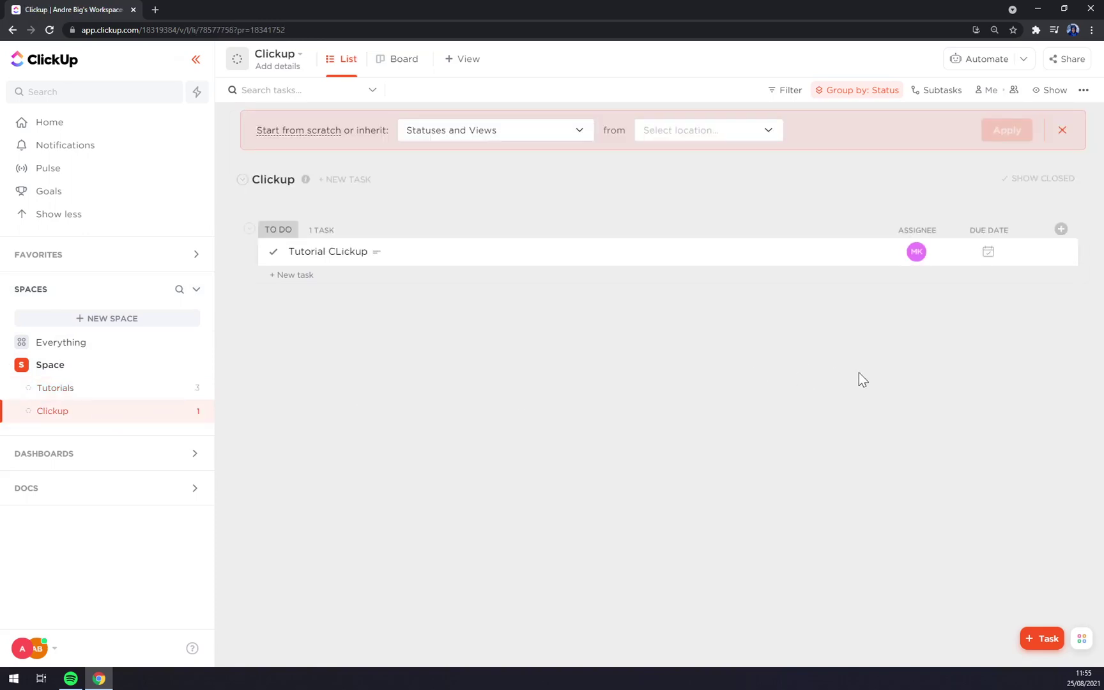
Start a new task named Clickup 2 and assign it to me.
click(1040, 639)
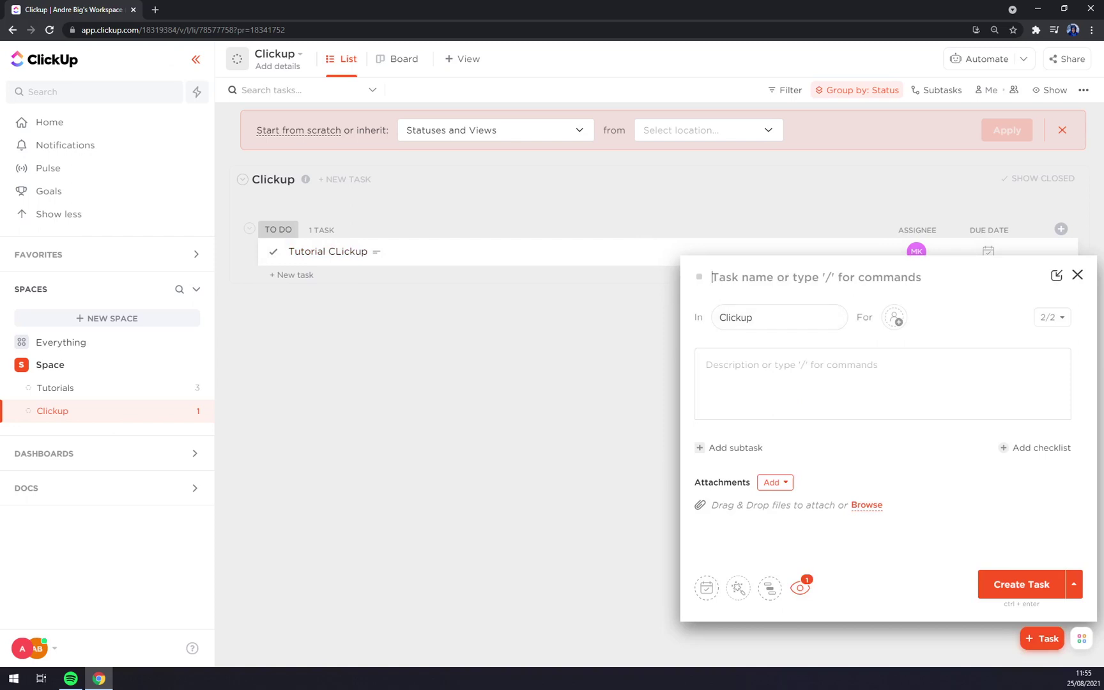
text(Clickup 2)
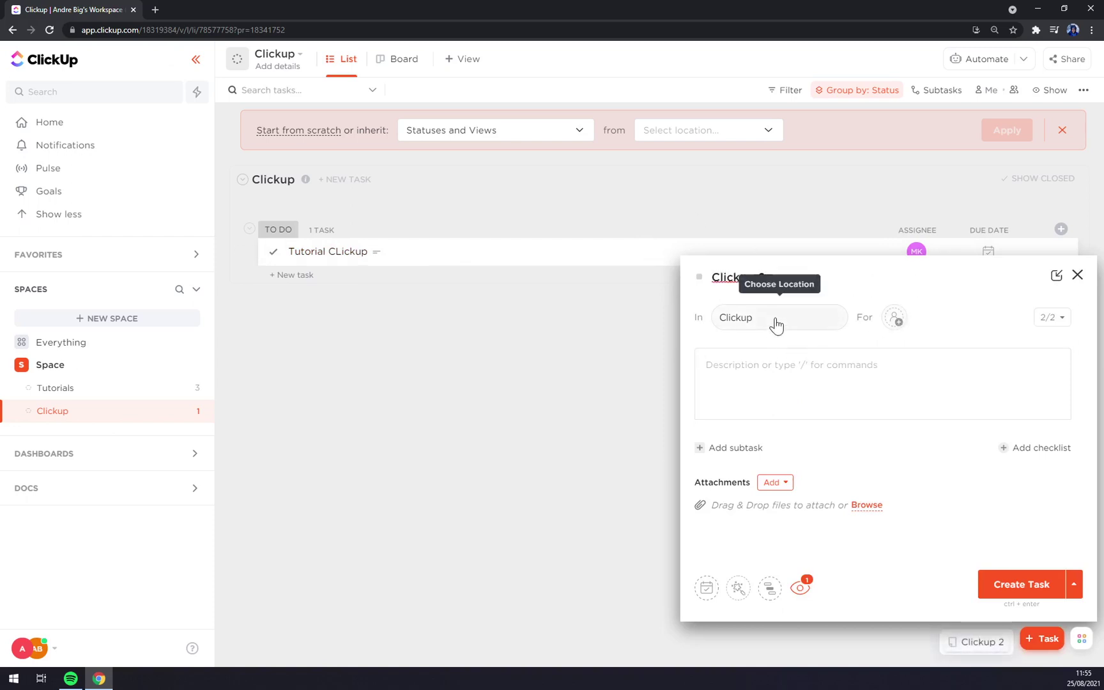
click(894, 319)
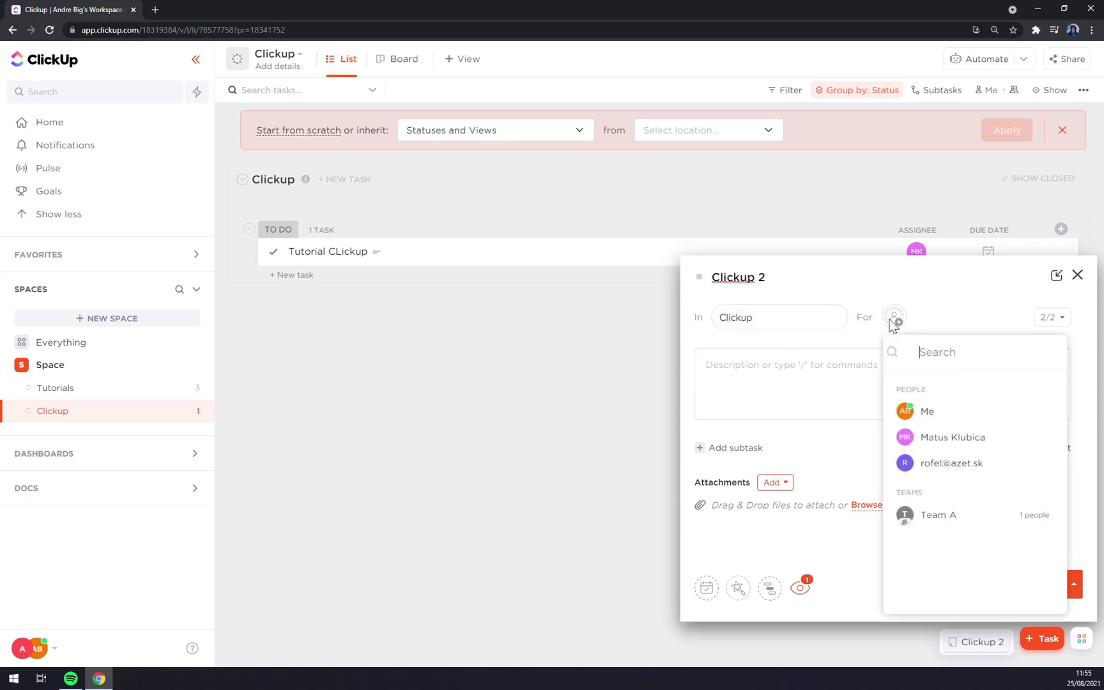
click(927, 412)
click(1054, 318)
click(842, 382)
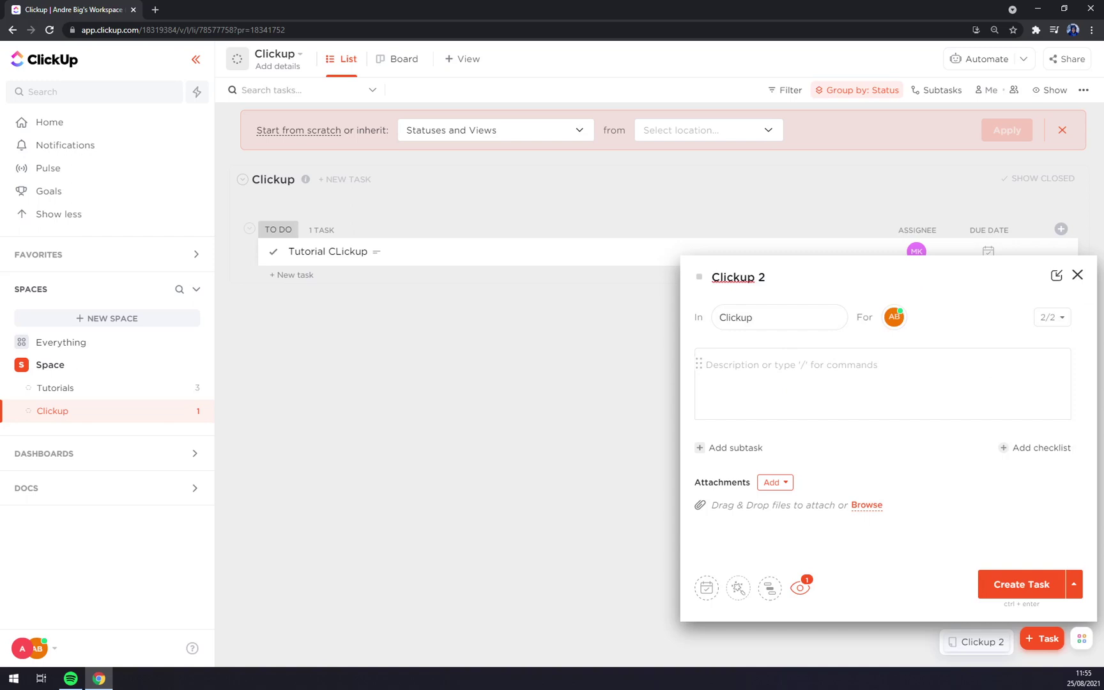
Give Clickup 2 the description asap, attach moonmoon.png, and create the task.
text(asap)
click(775, 483)
click(805, 514)
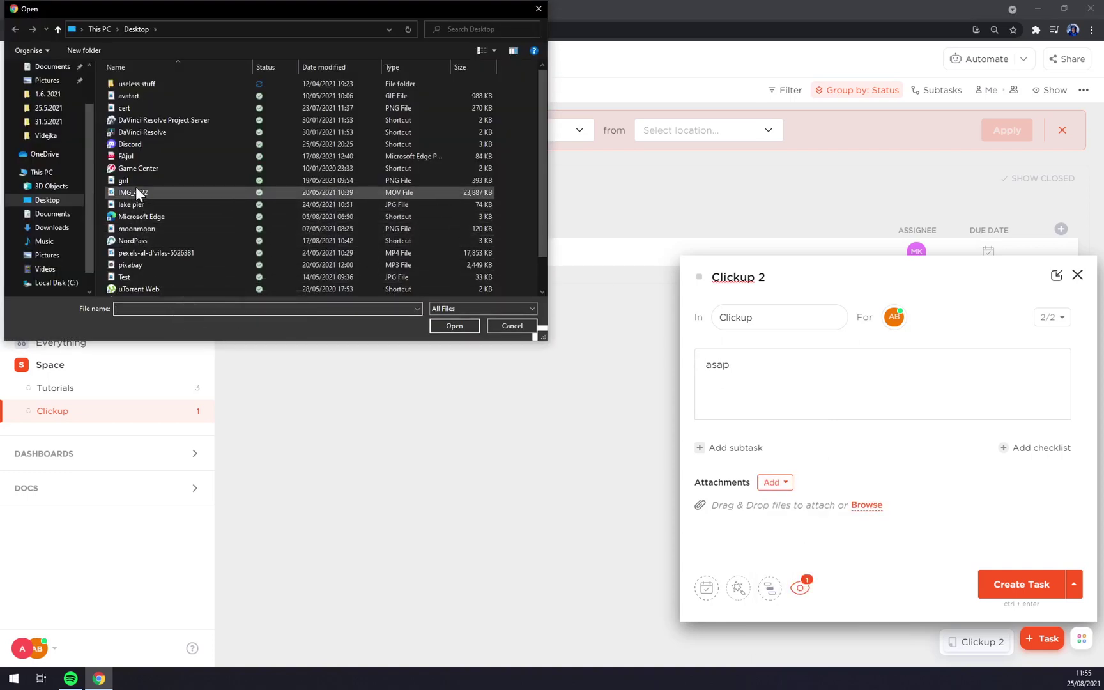
scroll(138, 192, down, 1)
double_click(150, 194)
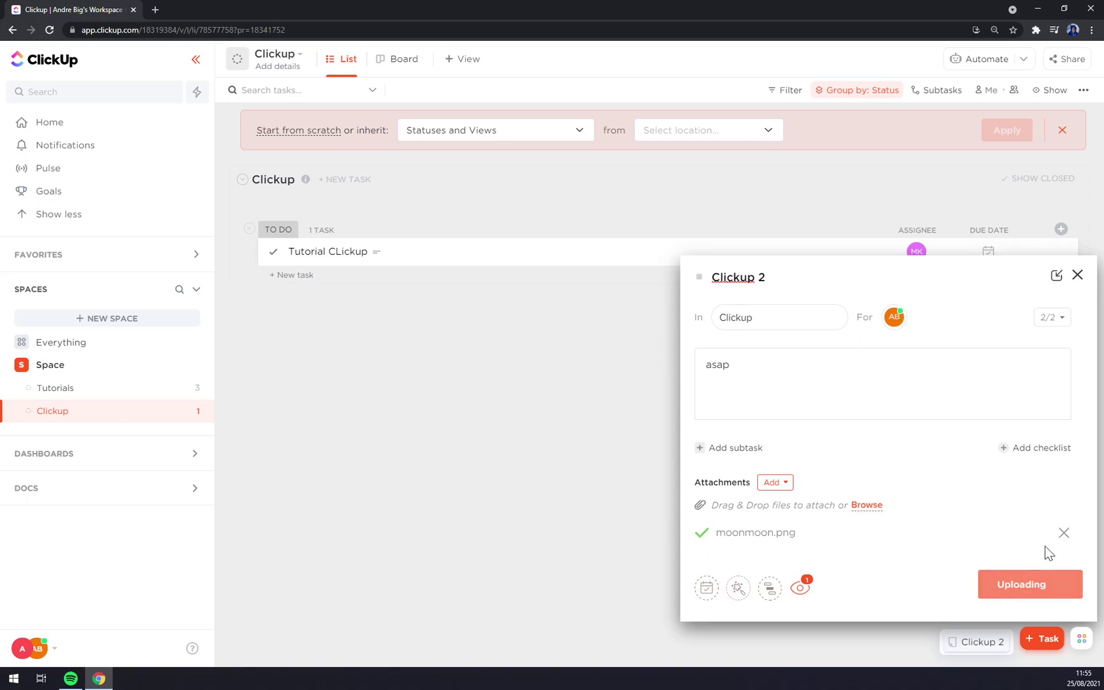
click(1011, 585)
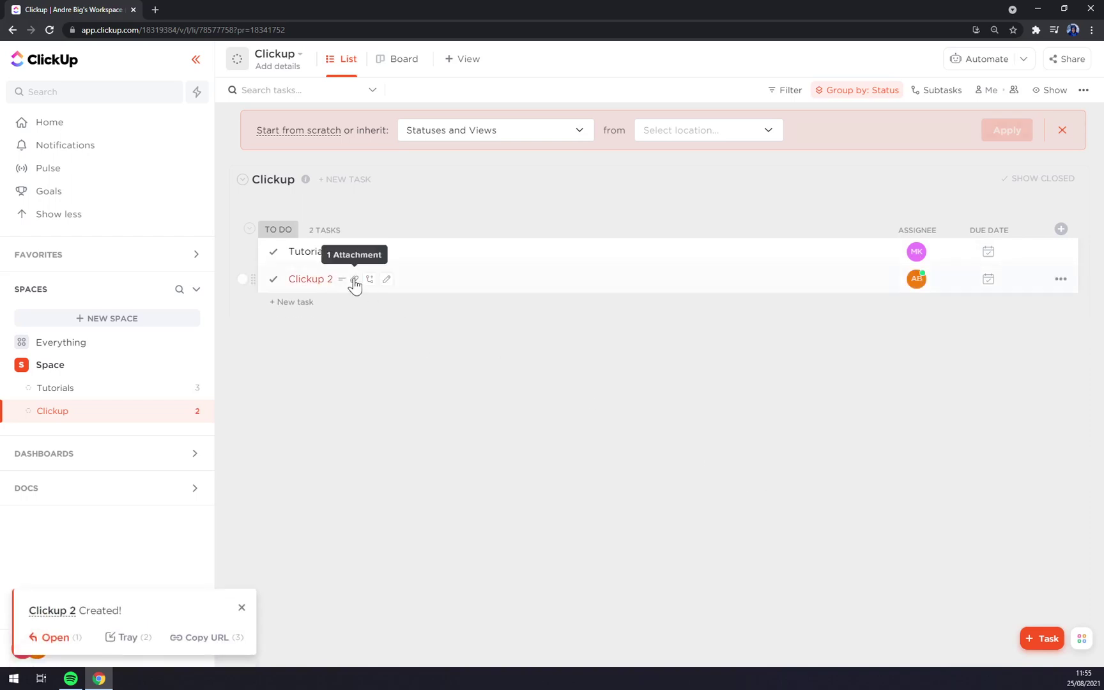
Show the hidden Date created, Comments and Status columns in the Clickup list.
click(340, 285)
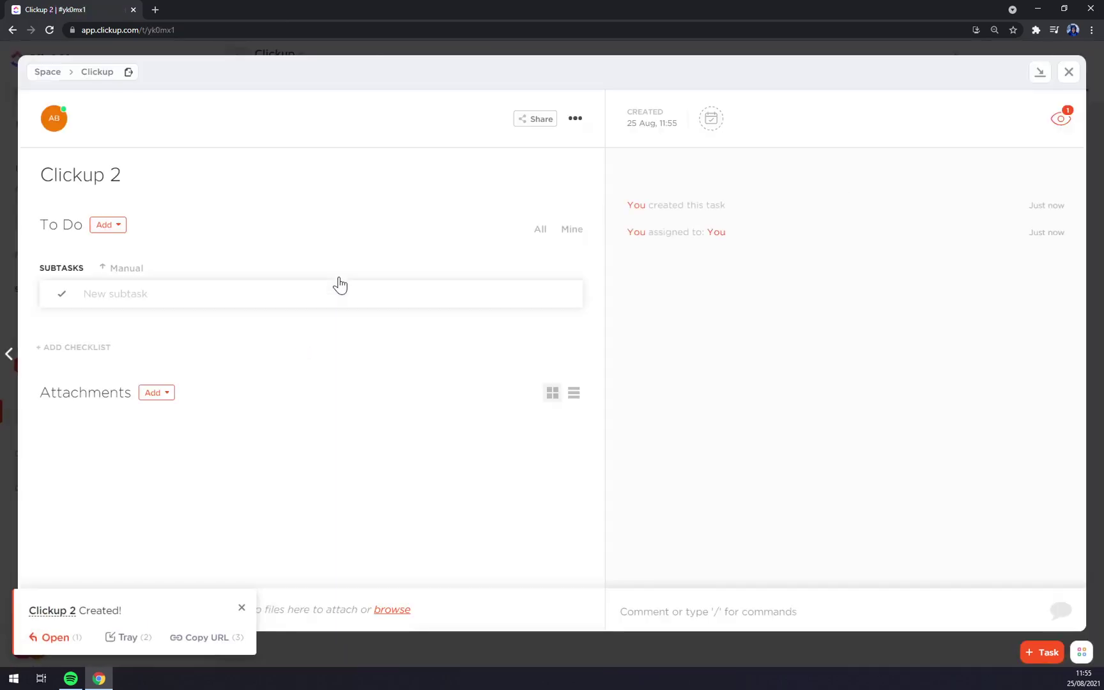
key(Escape)
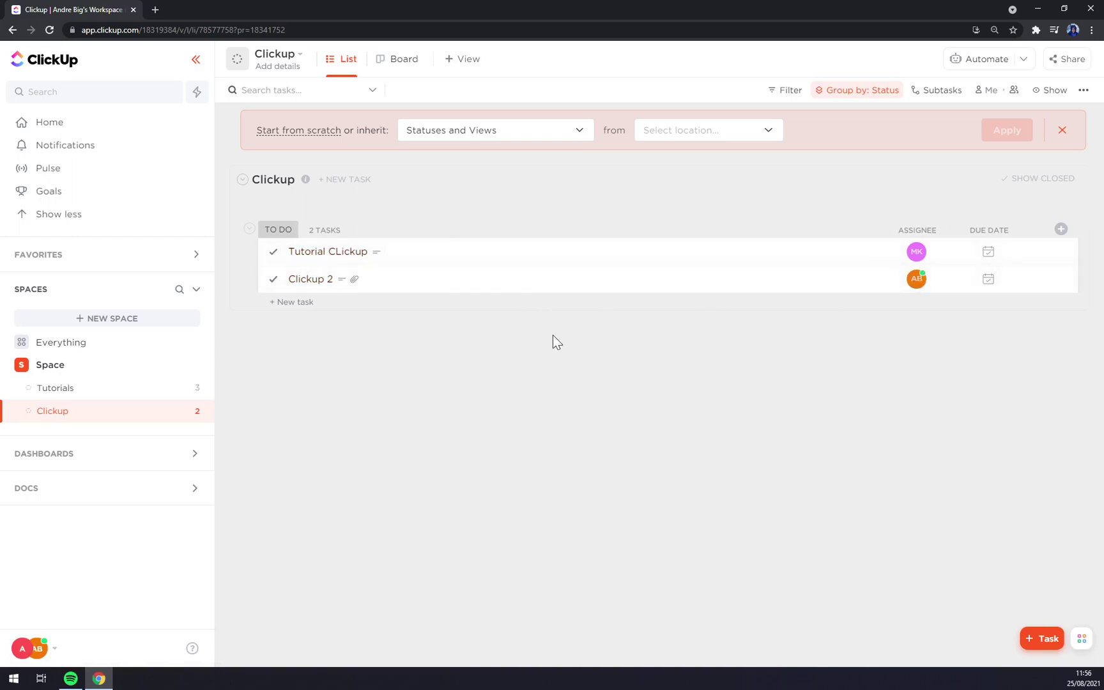
click(1060, 230)
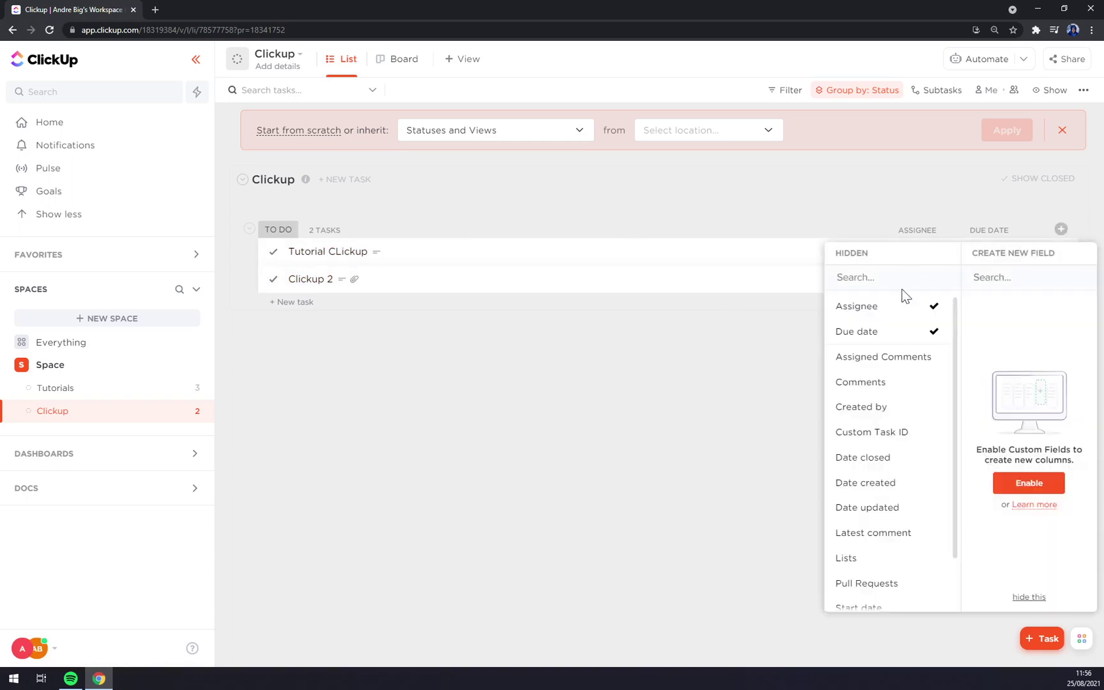
scroll(876, 367, down, 1)
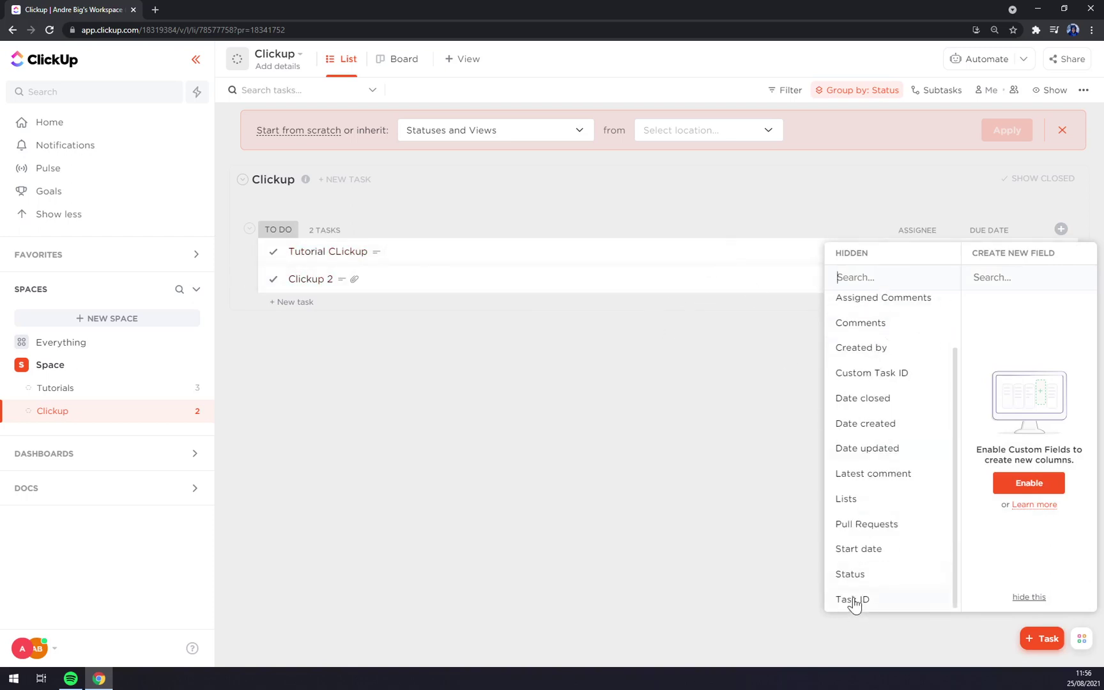
click(875, 425)
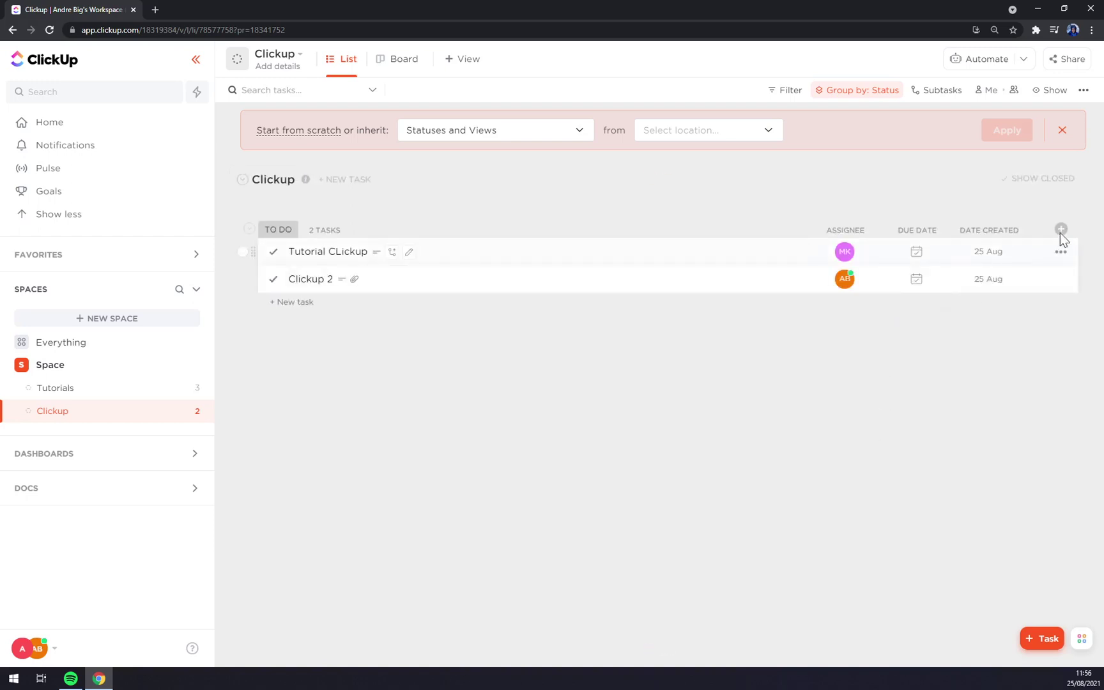
click(1060, 229)
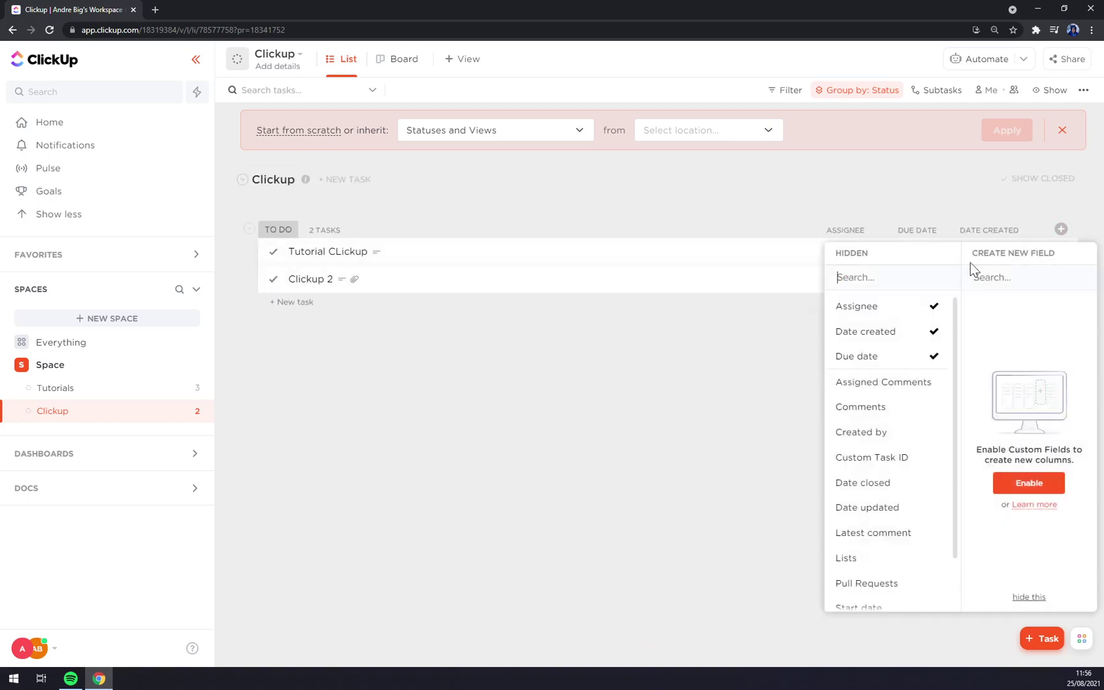
click(881, 409)
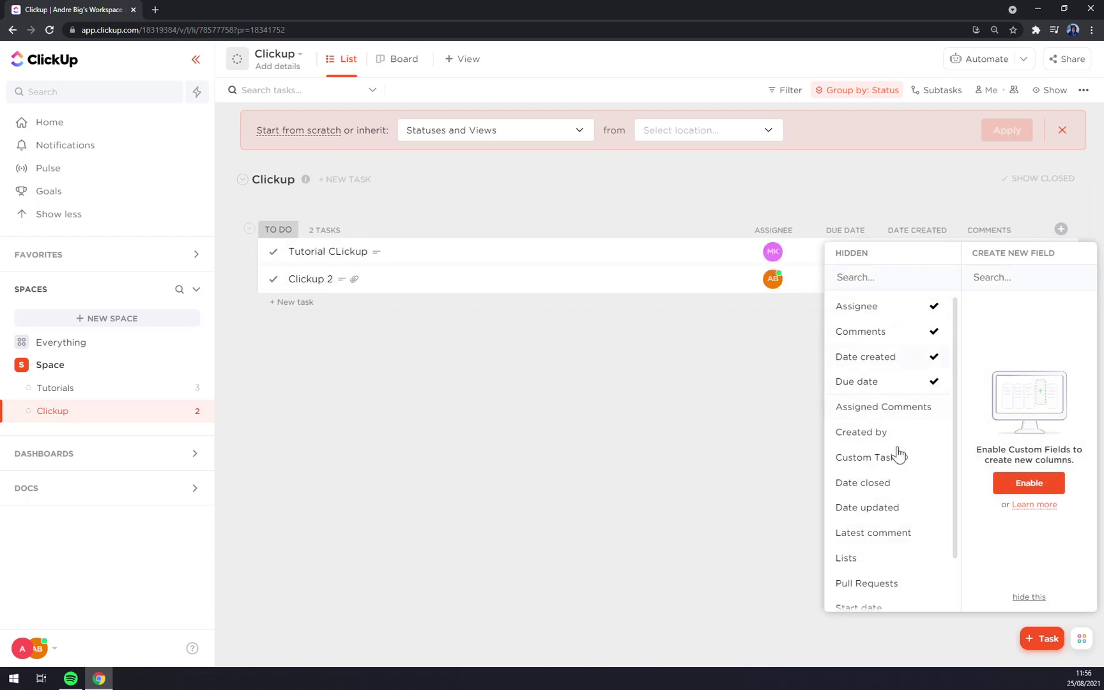
scroll(899, 503, down, 1)
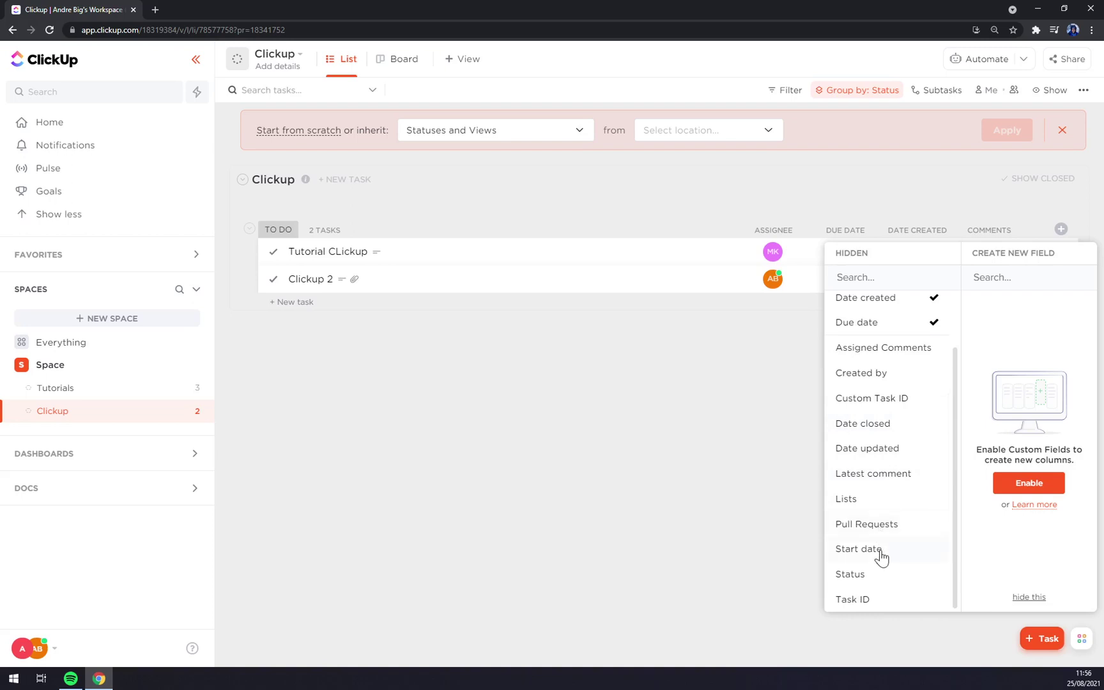
click(850, 575)
click(690, 551)
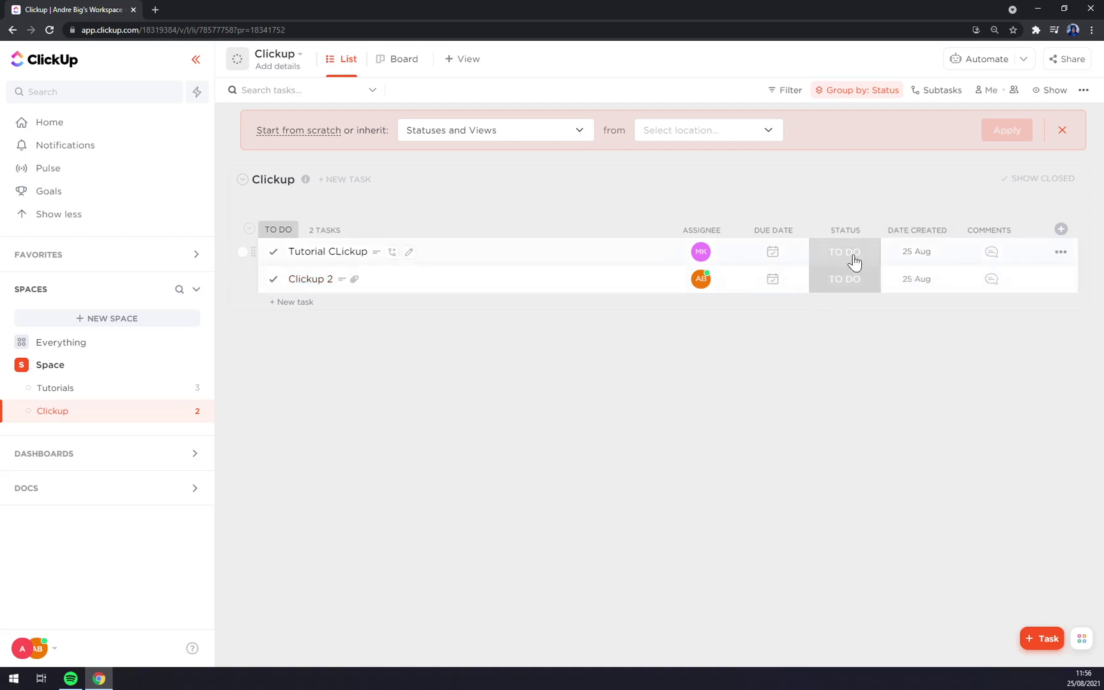
Duplicate the Tutorial CLickup task, then open and dismiss the Merge dialog without merging.
right_click(854, 261)
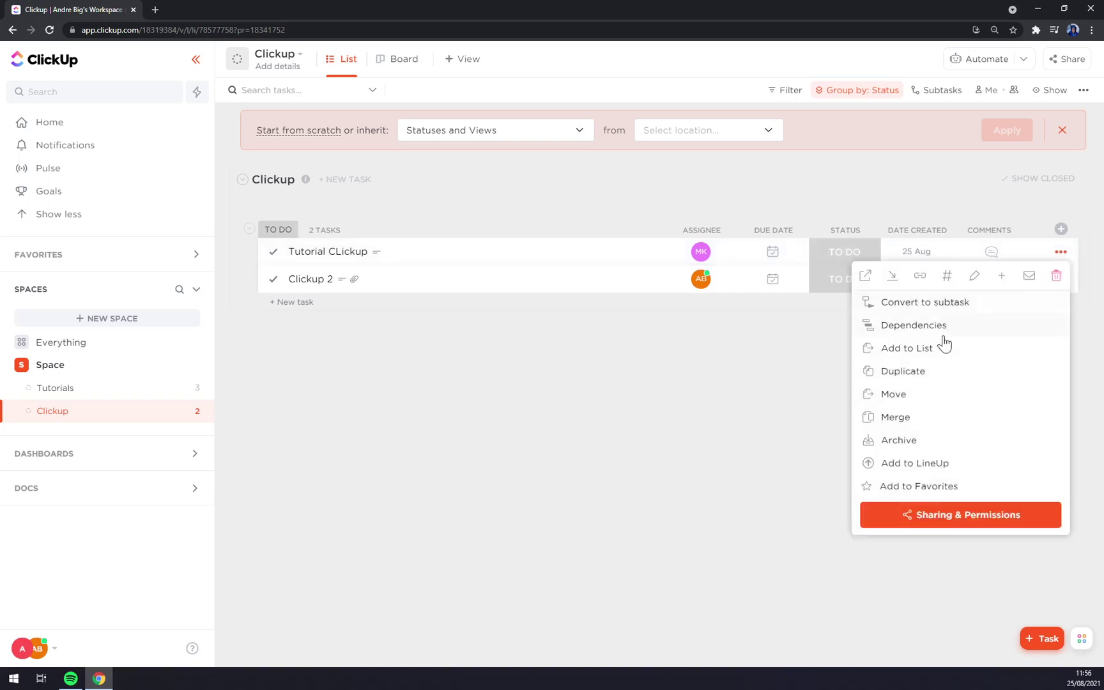
click(904, 372)
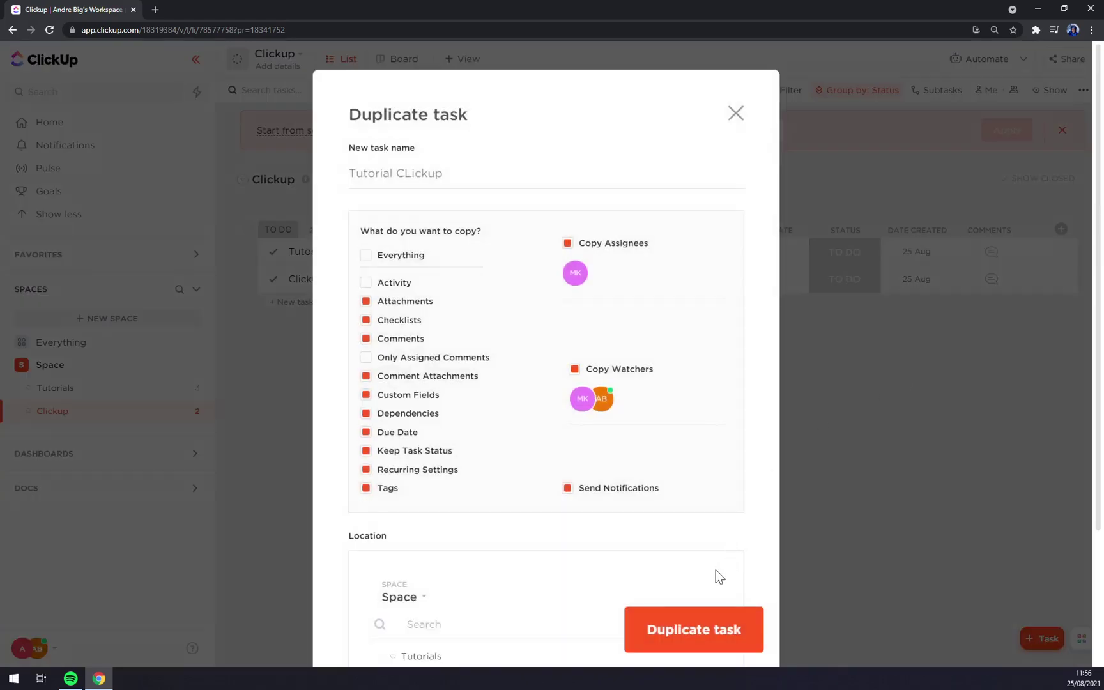
click(708, 637)
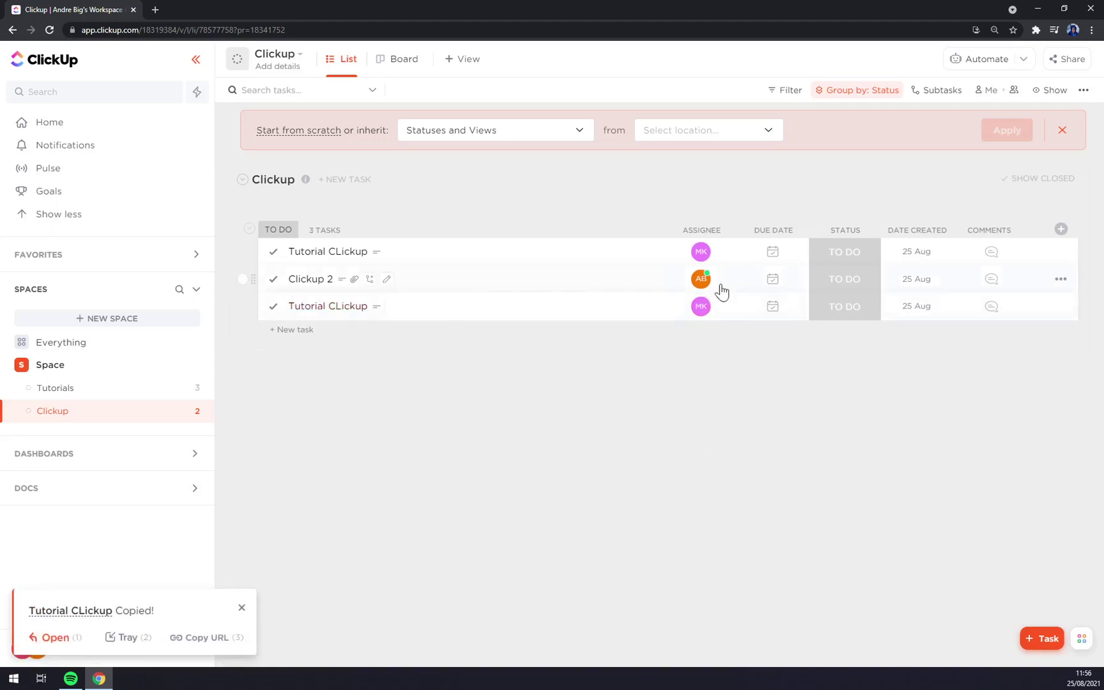
right_click(832, 257)
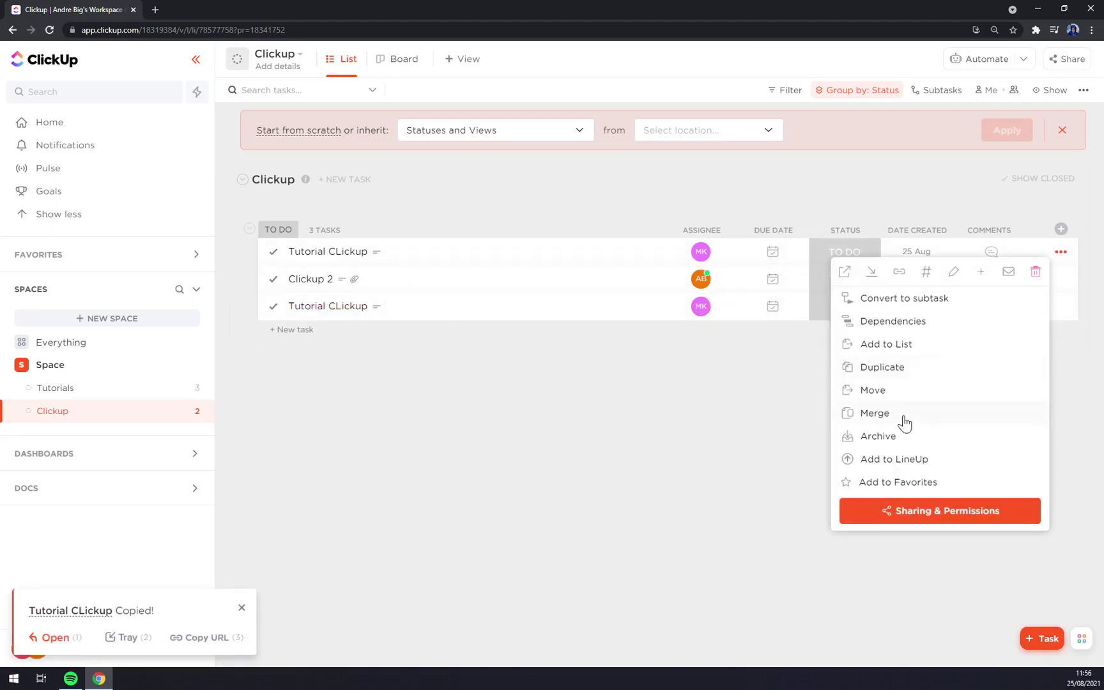
click(875, 414)
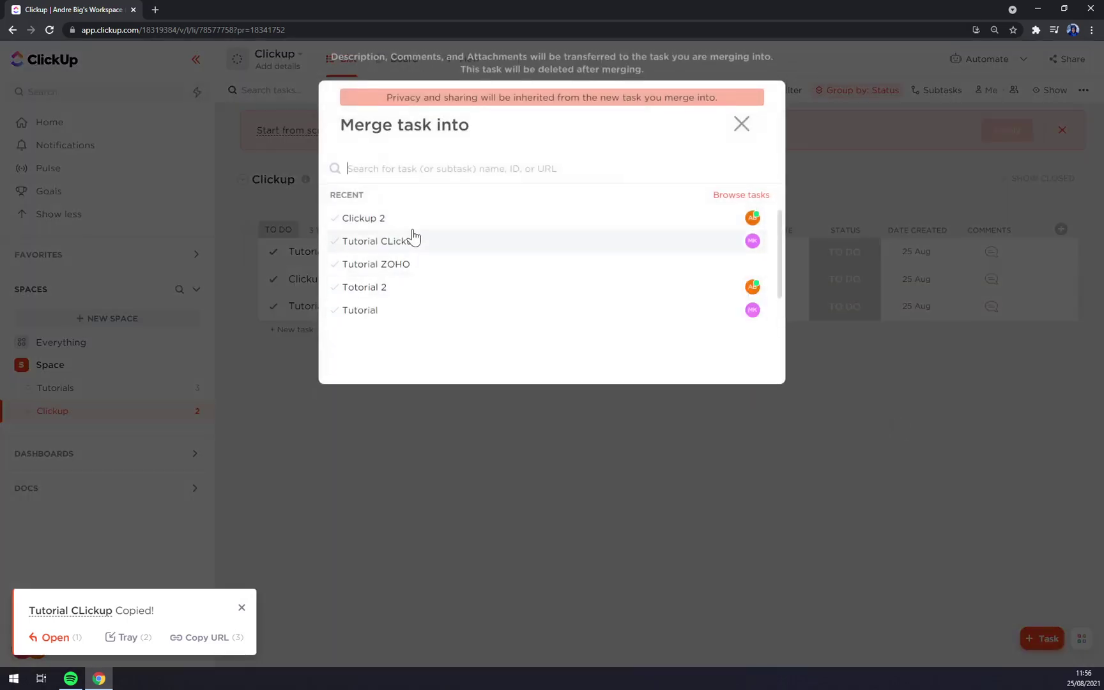
click(398, 465)
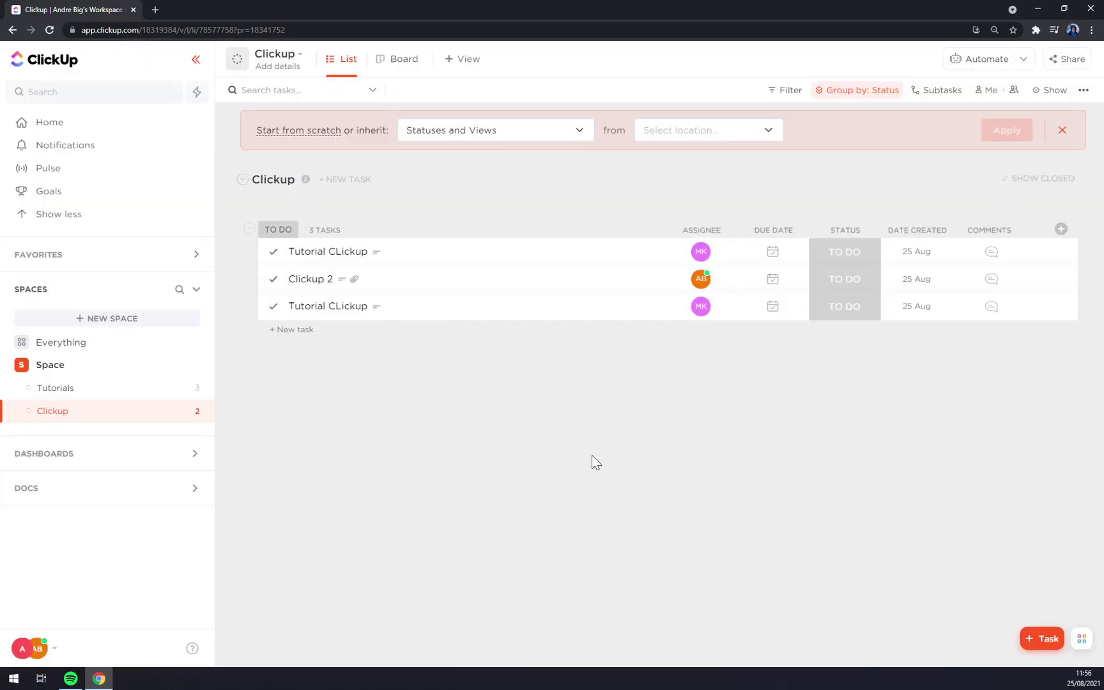
Open Tutorial CLickup's sharing settings and view the people it is shared with.
right_click(869, 253)
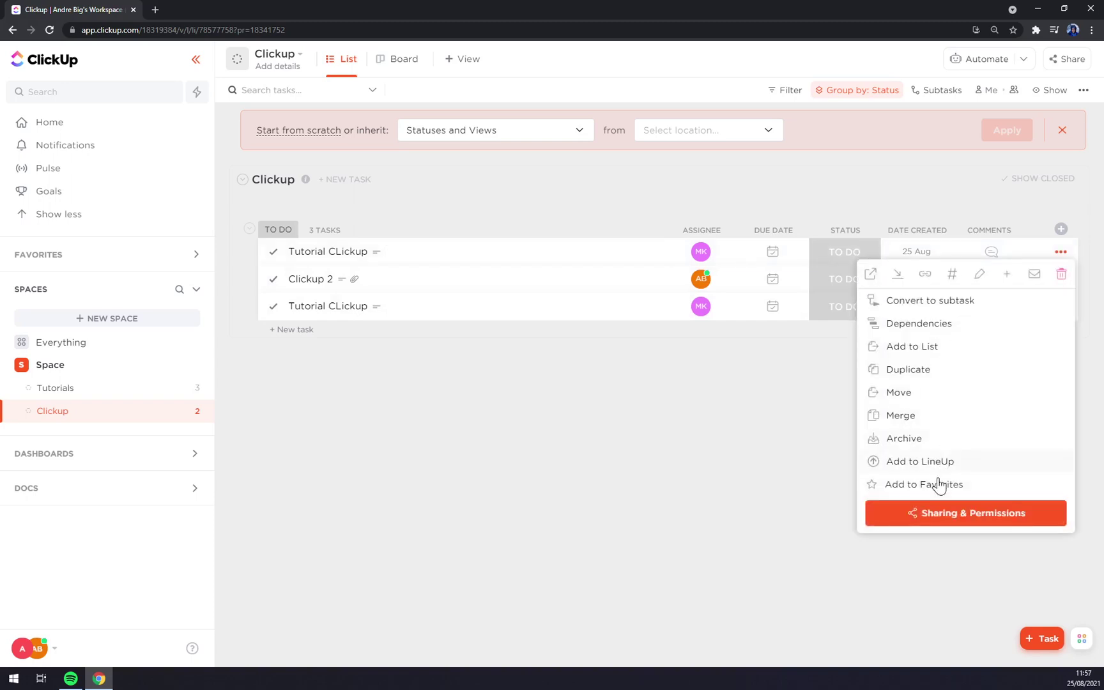
click(973, 519)
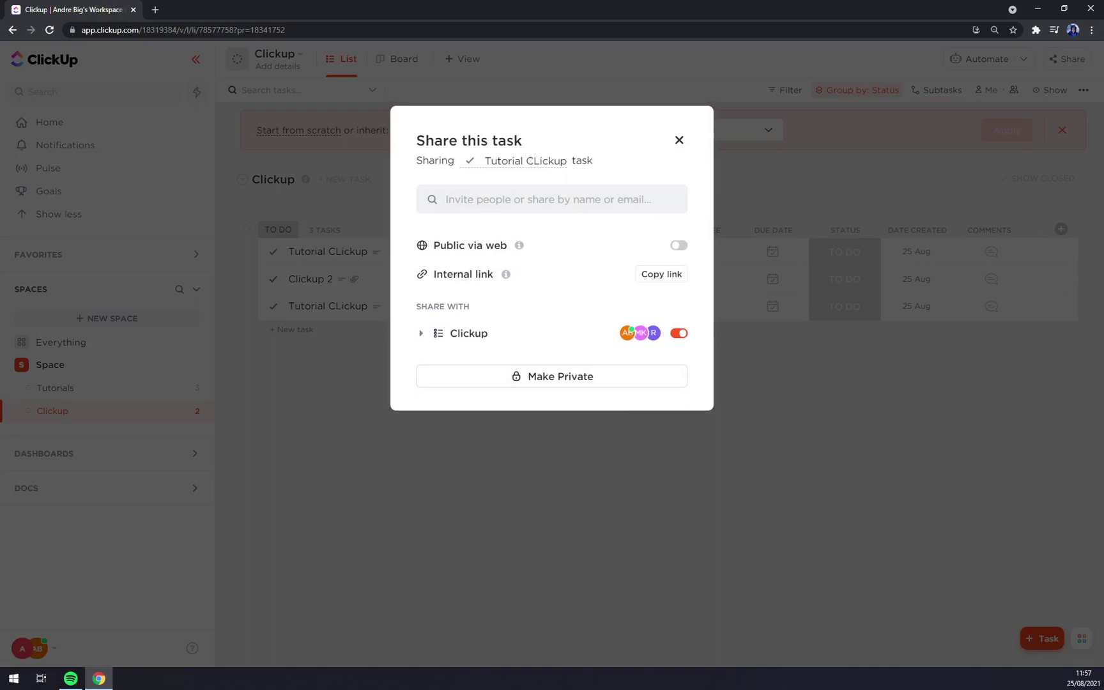
click(549, 199)
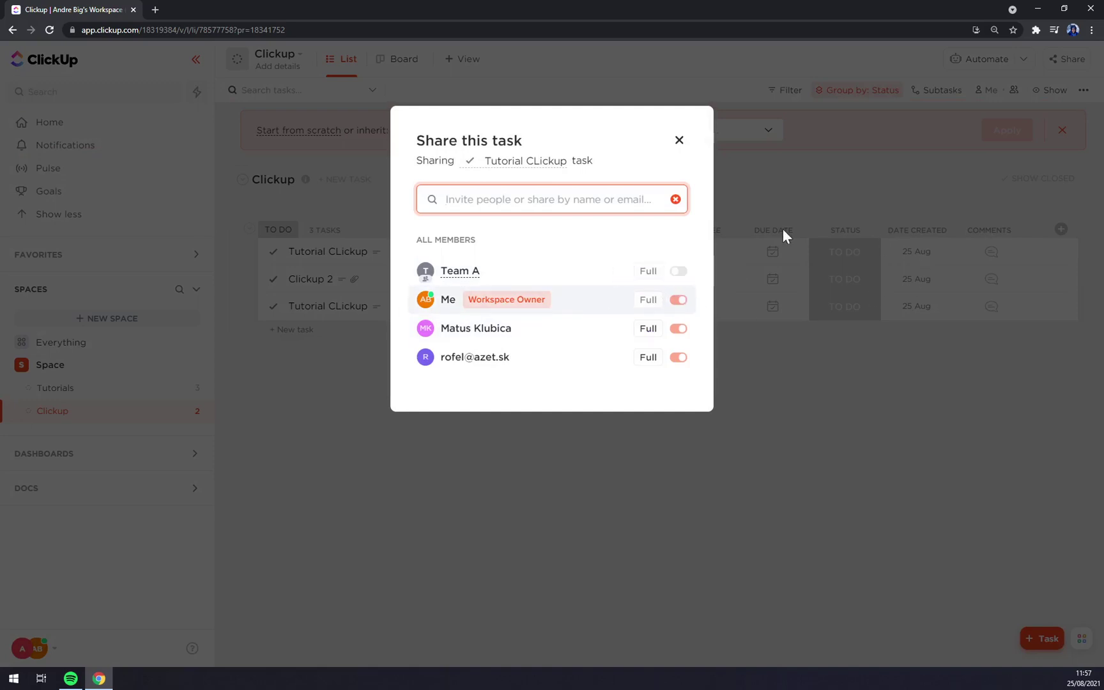
double_click(506, 141)
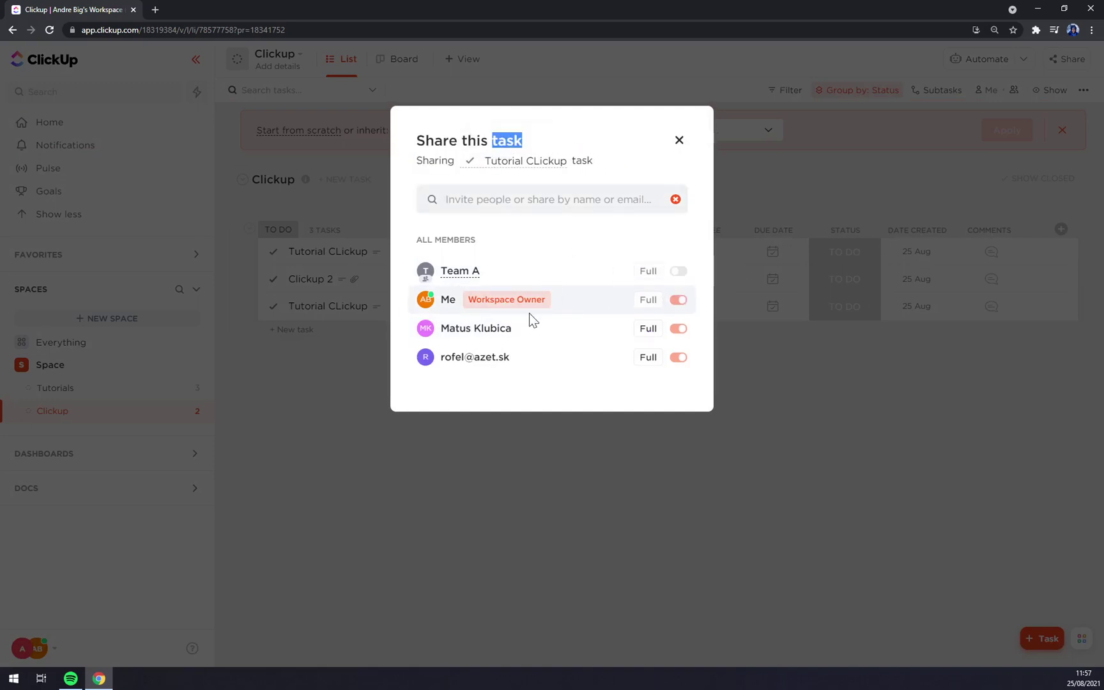
click(455, 310)
double_click(499, 329)
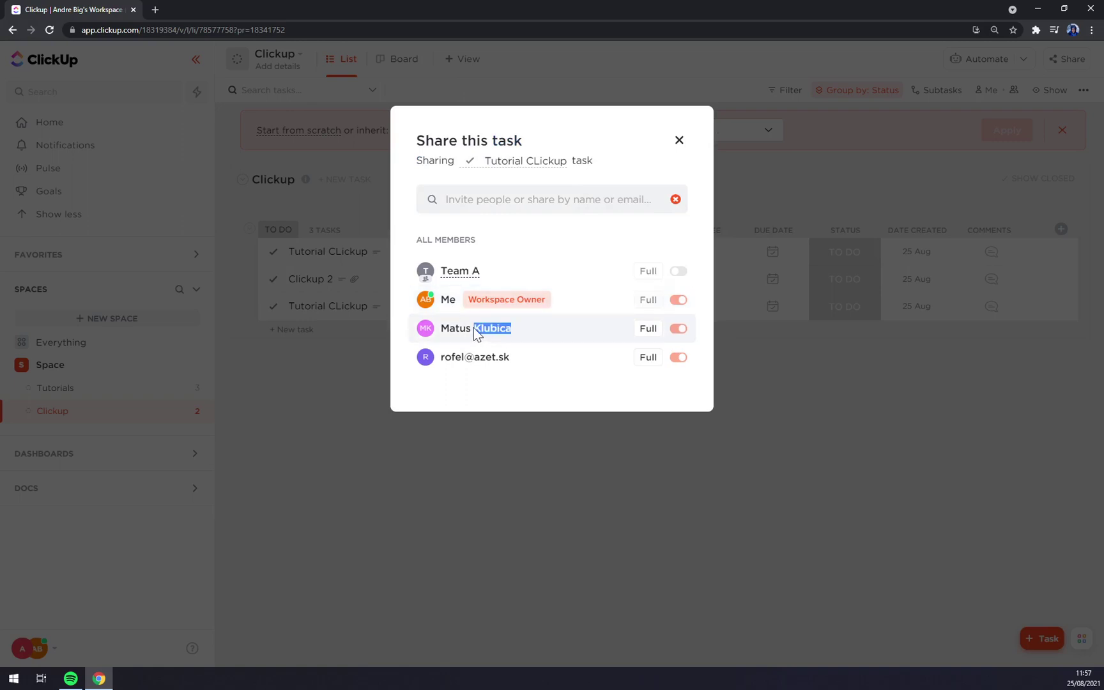
click(476, 333)
click(669, 202)
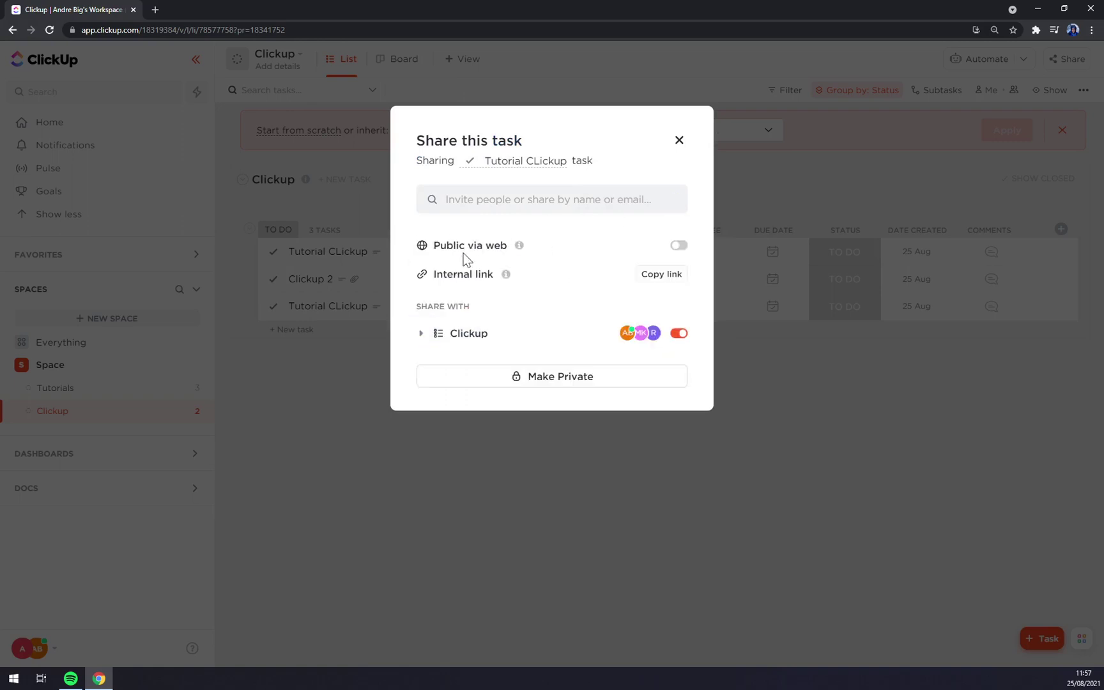
click(495, 343)
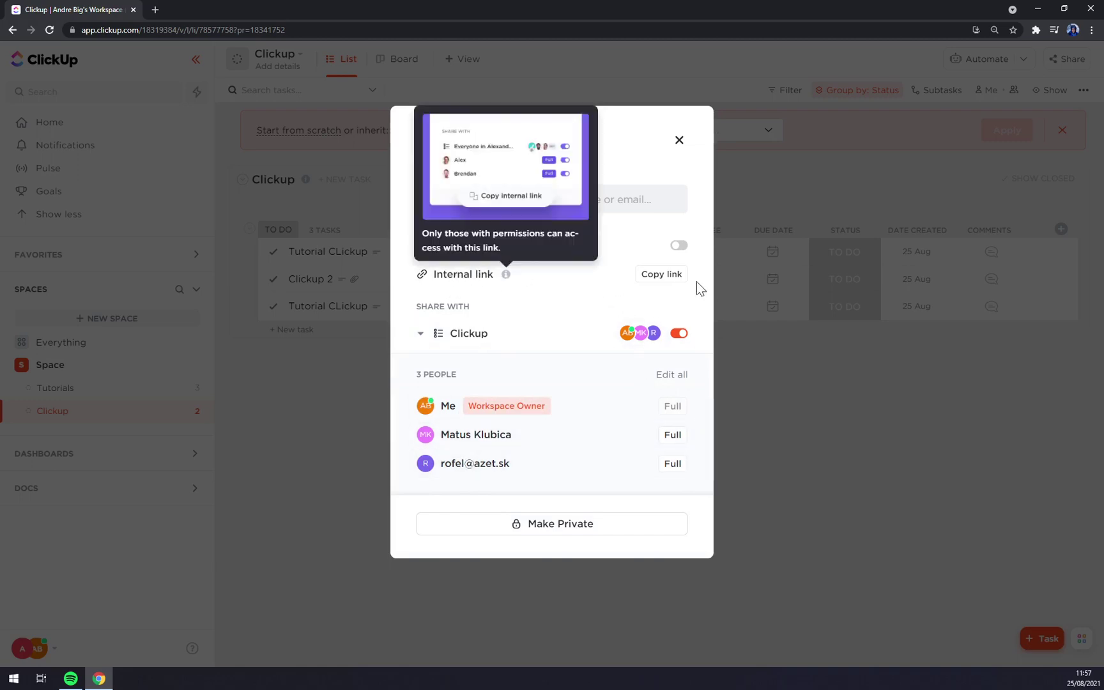
Copy the task's internal link, load it in a new browser tab, then close that tab.
click(668, 275)
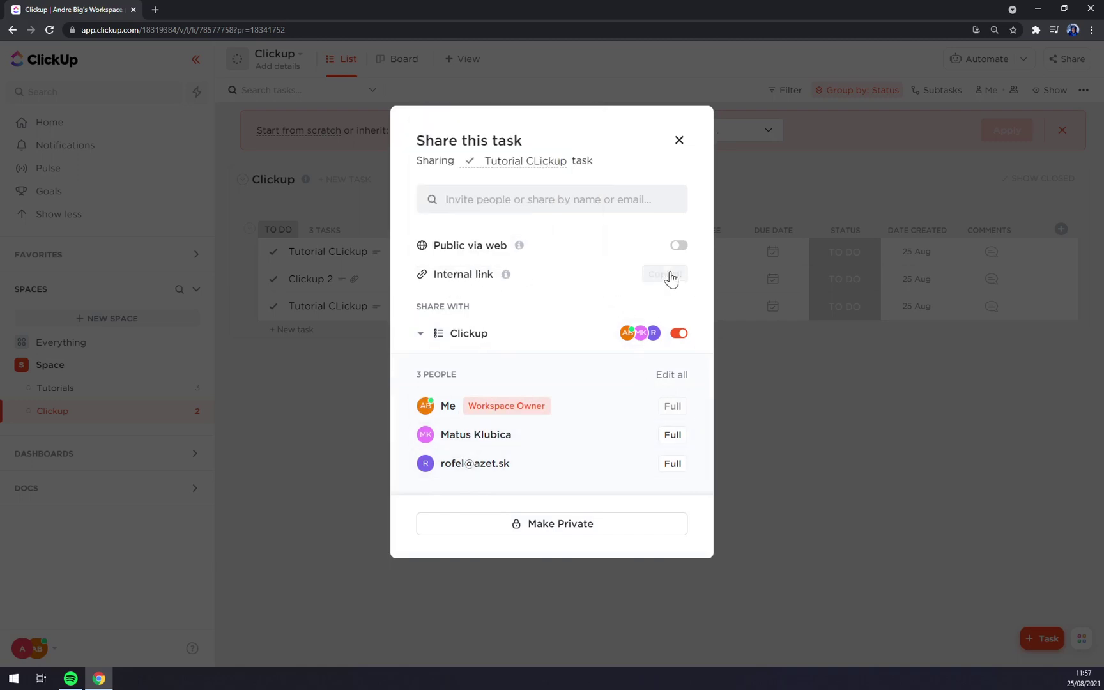
click(158, 10)
key(ctrl+v)
key(Return)
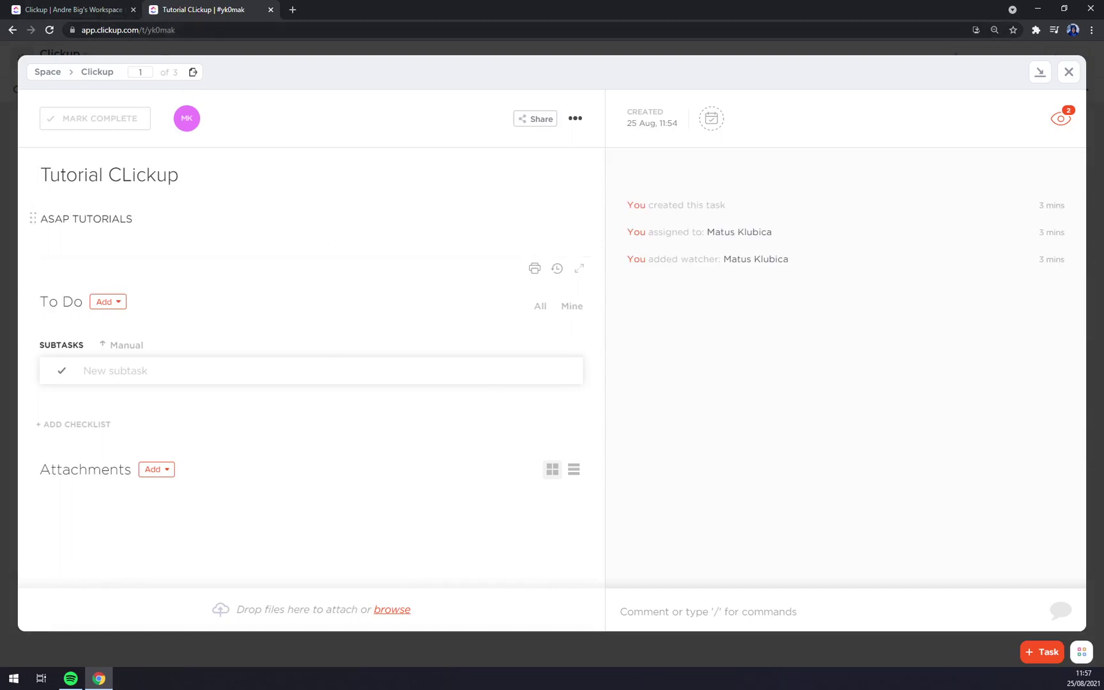
click(271, 9)
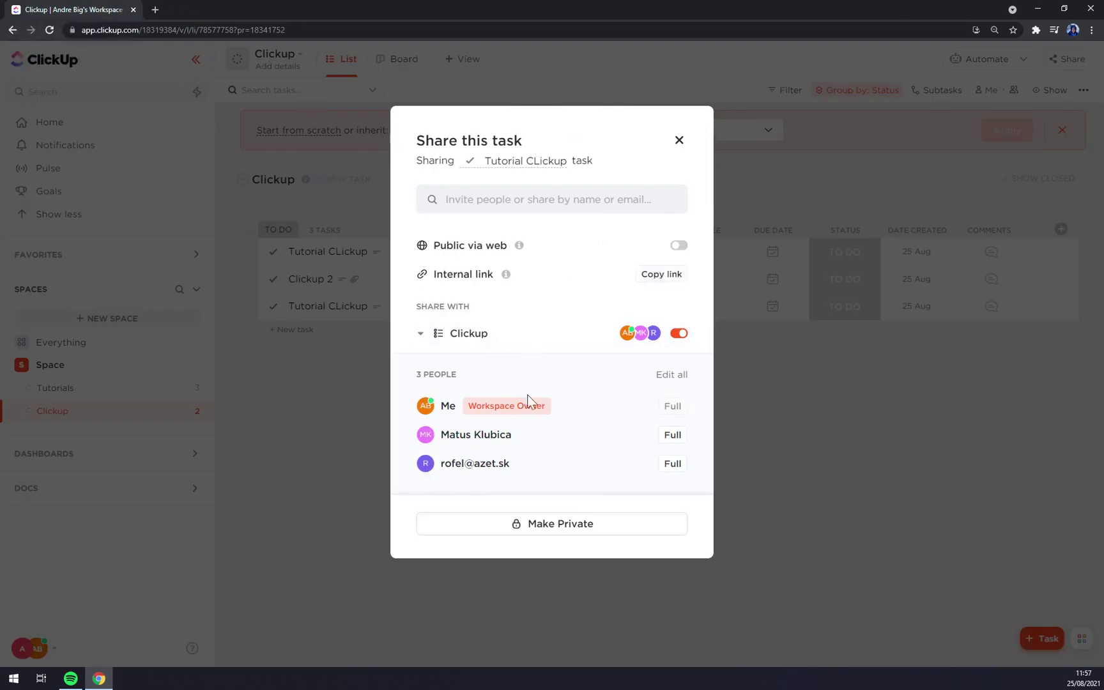
Toggle the task to private and back to public, then close the sharing settings.
click(611, 535)
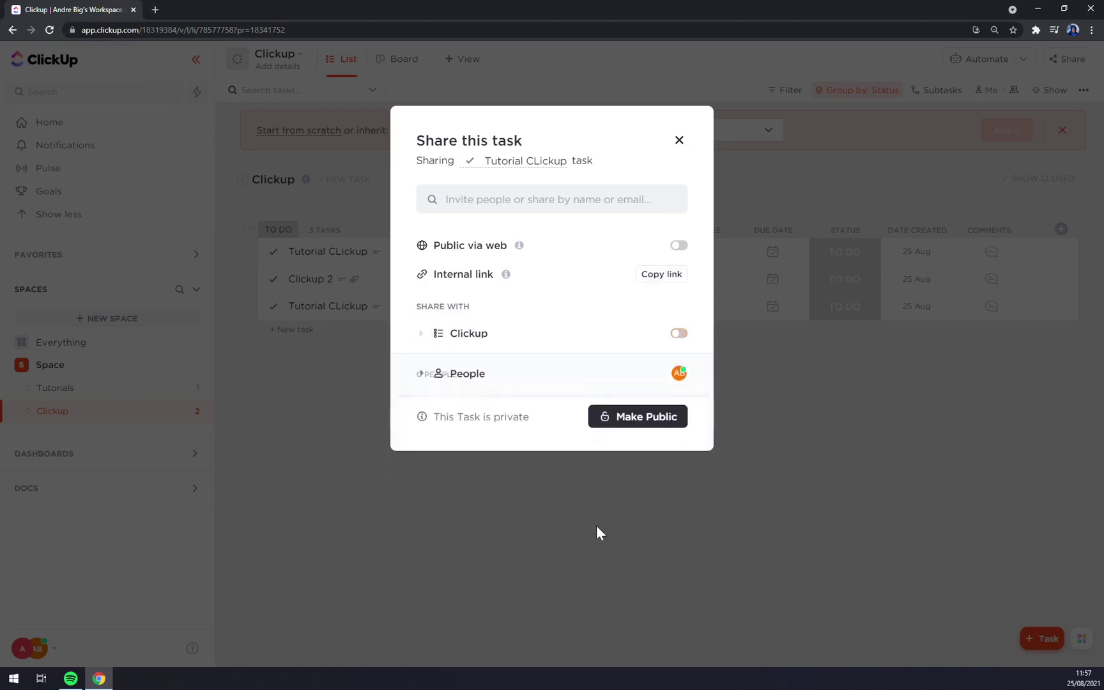
click(622, 409)
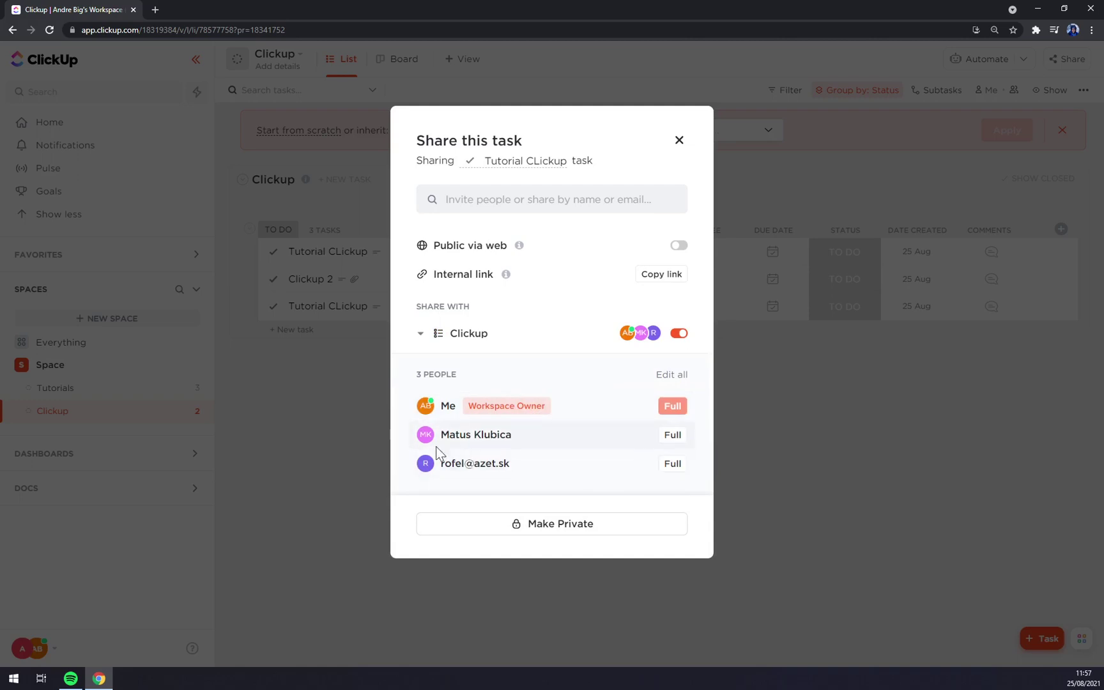
click(915, 427)
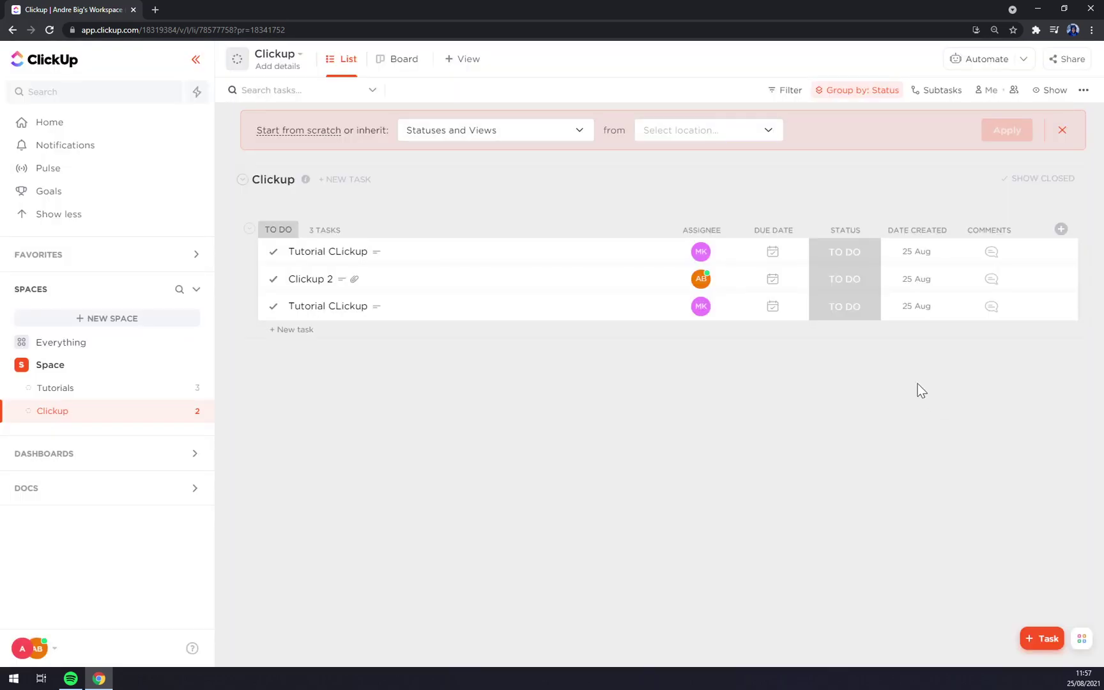
Reassign the first Tutorial CLickup task from MK to R, and Clickup 2 back to me.
click(709, 244)
click(701, 253)
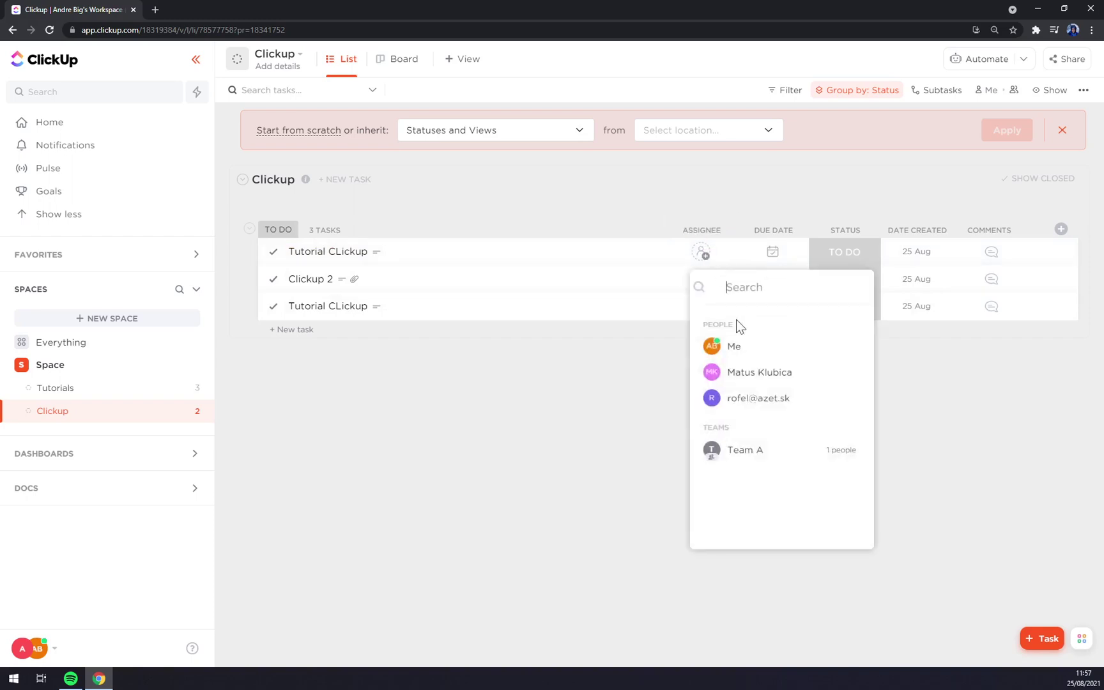
click(730, 397)
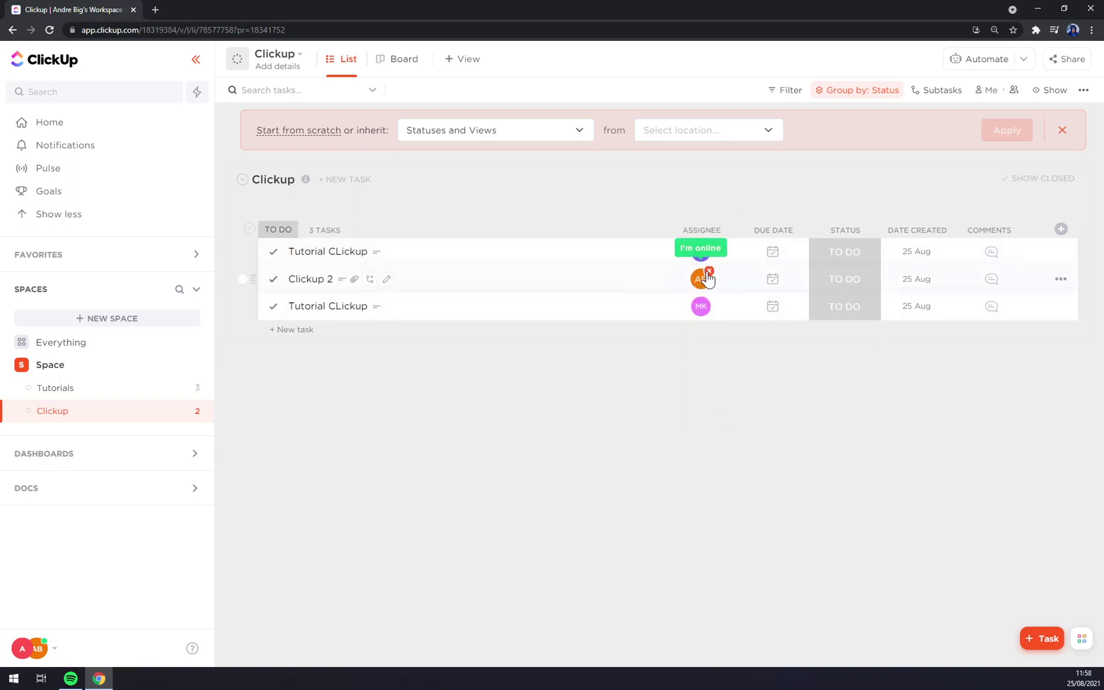
click(708, 272)
click(701, 279)
click(734, 376)
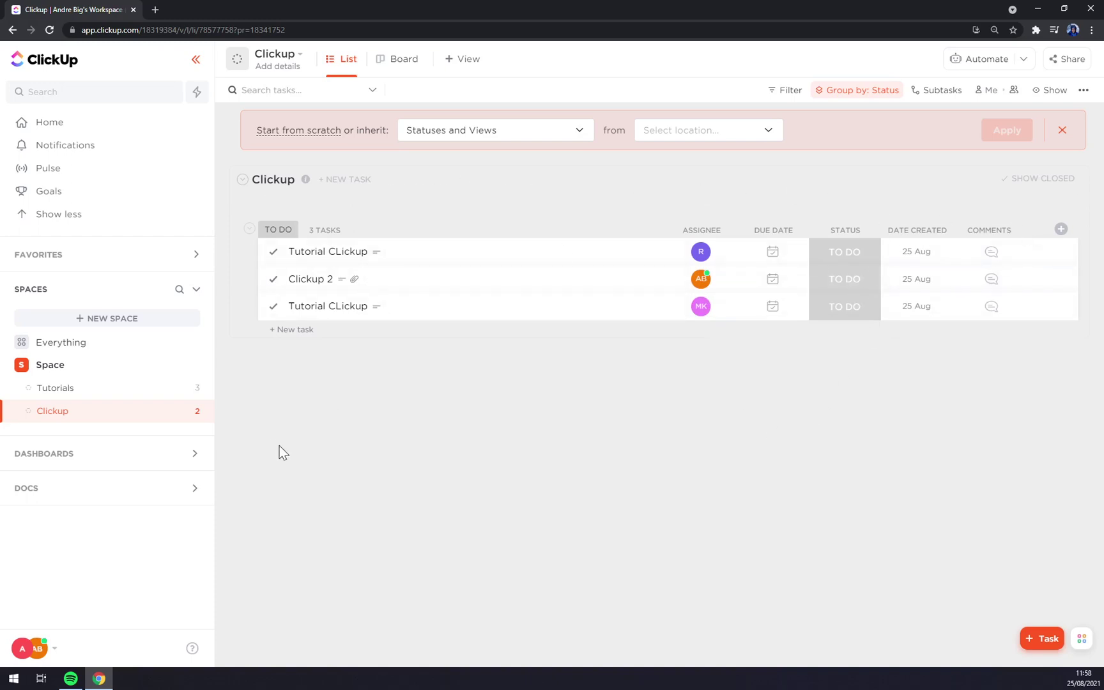
Create a new dashboard named Dashboard under My dashboards.
click(97, 460)
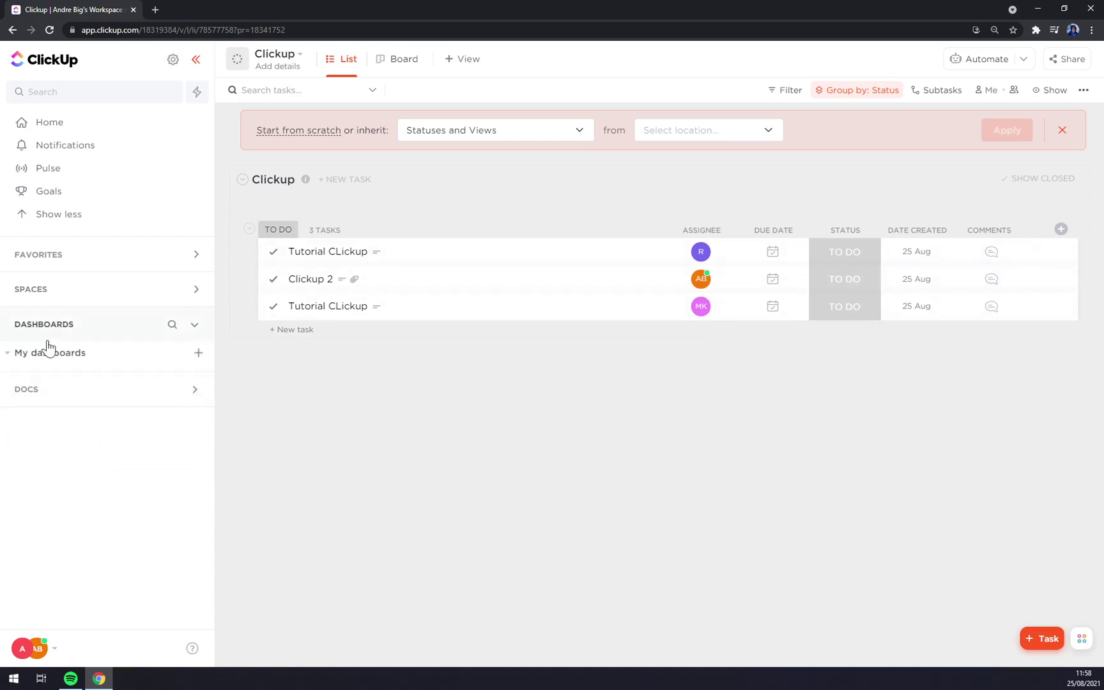
click(197, 355)
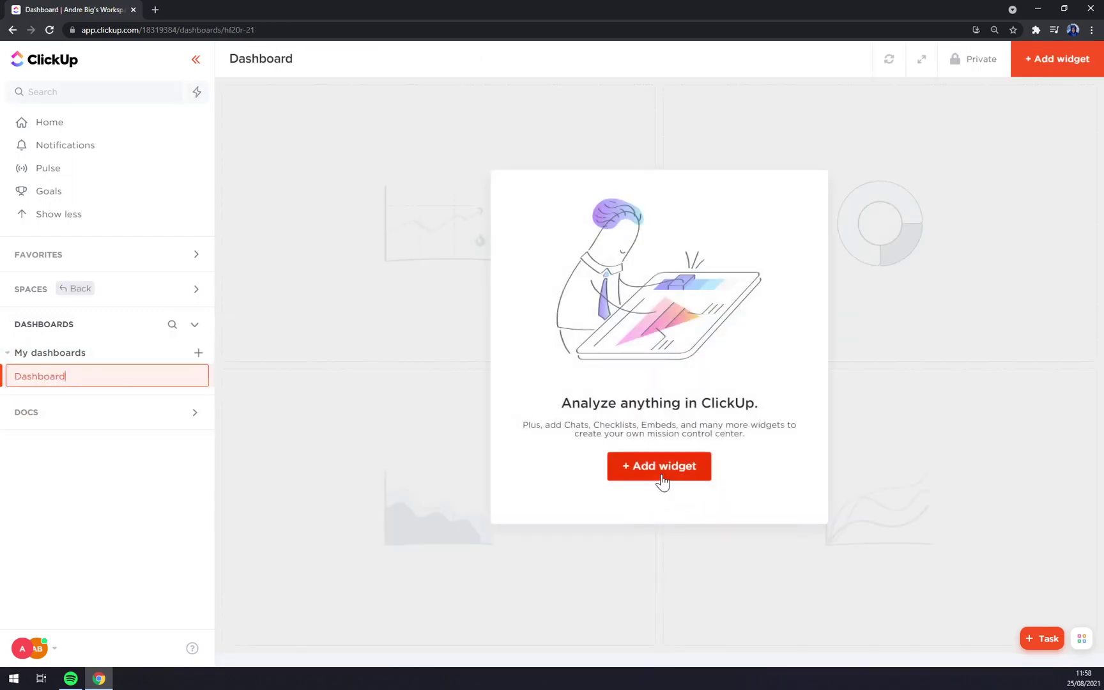
key(Return)
Start adding a new workspace and name it NEW ONE.
click(55, 656)
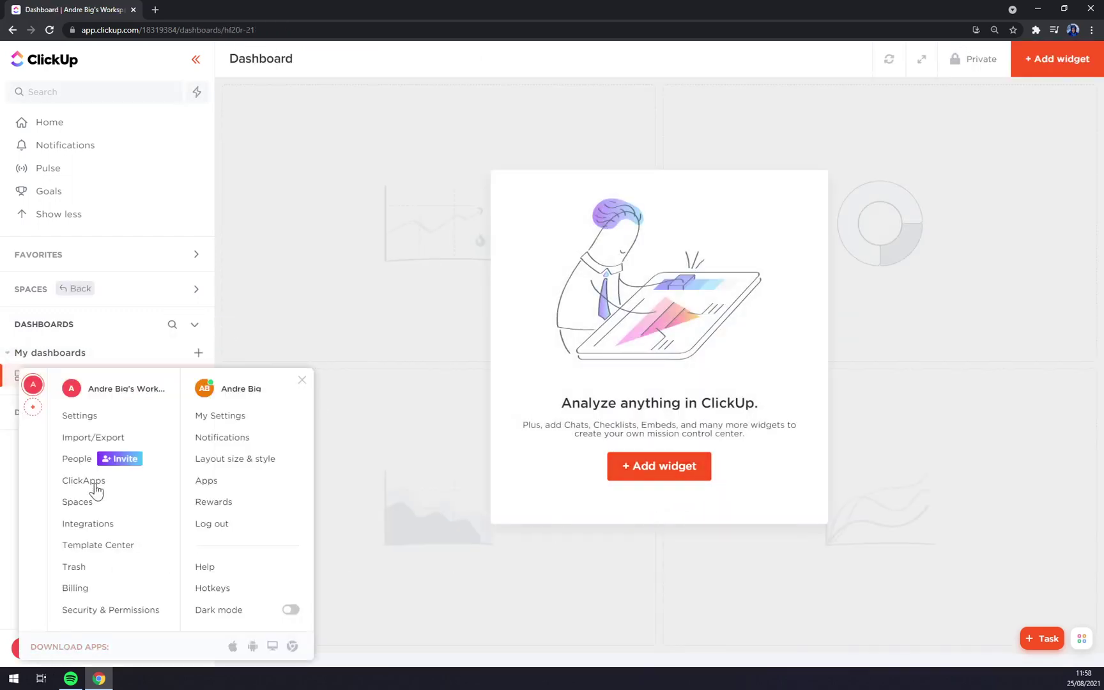
click(31, 409)
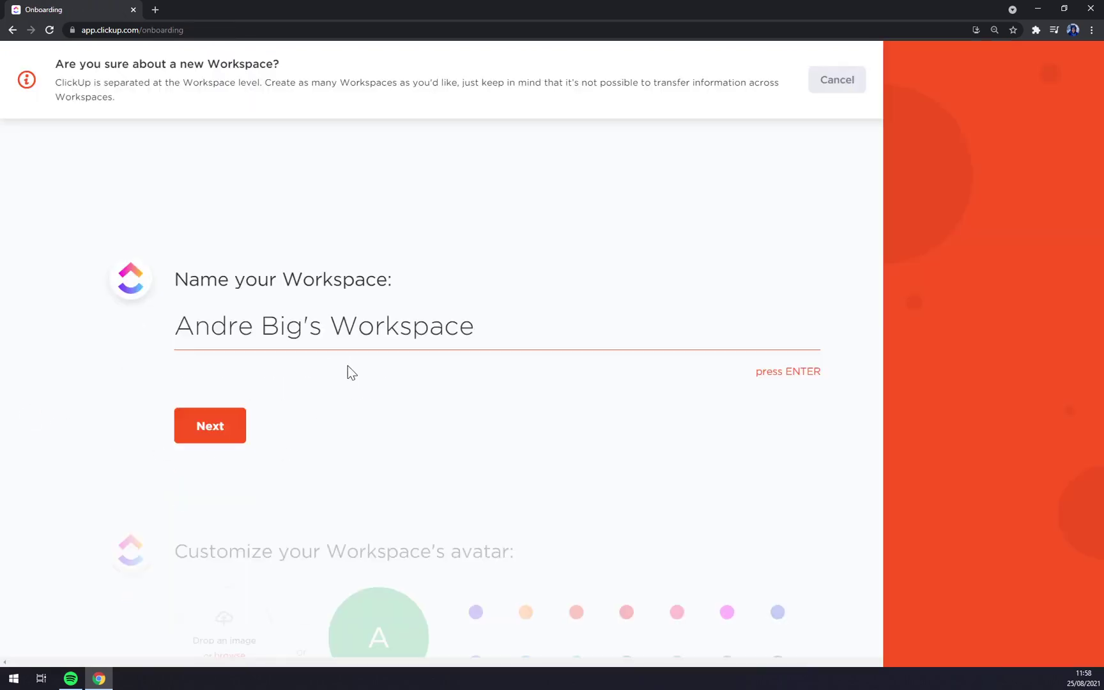
drag(474, 326, 172, 326)
text(N)
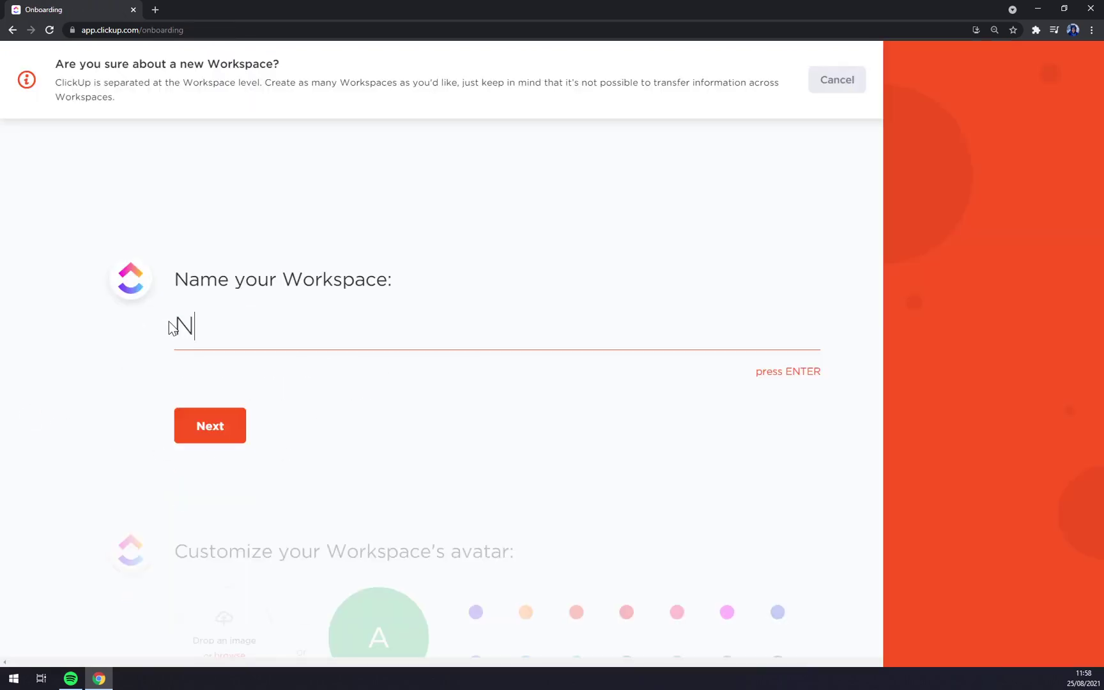
text(RW ONE)
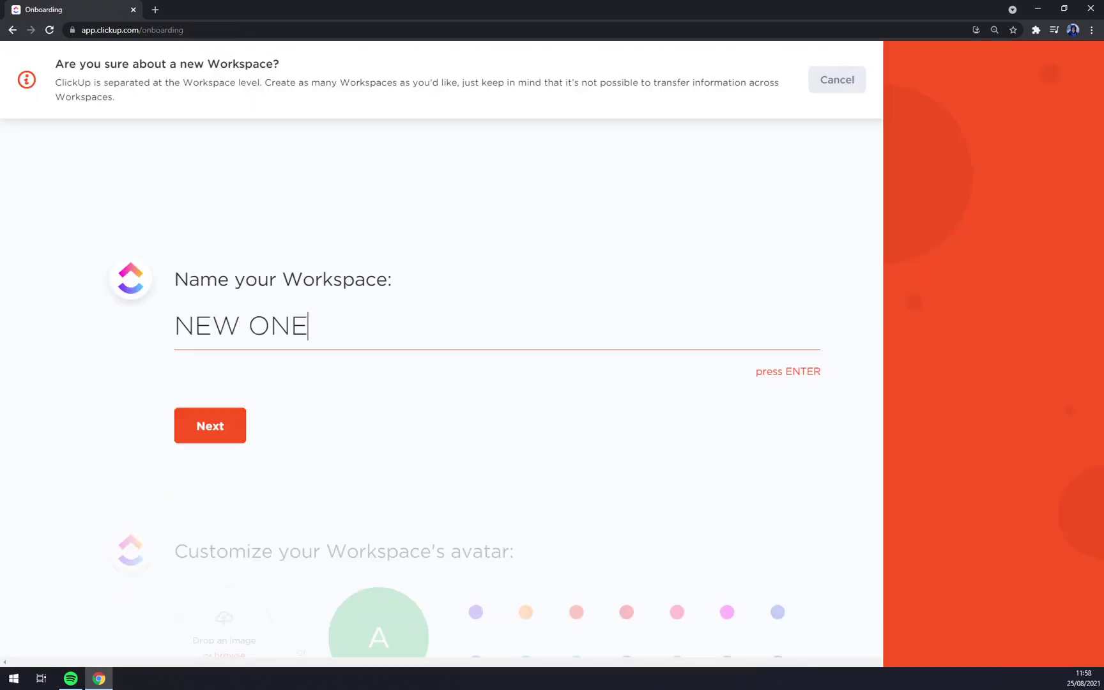
click(230, 423)
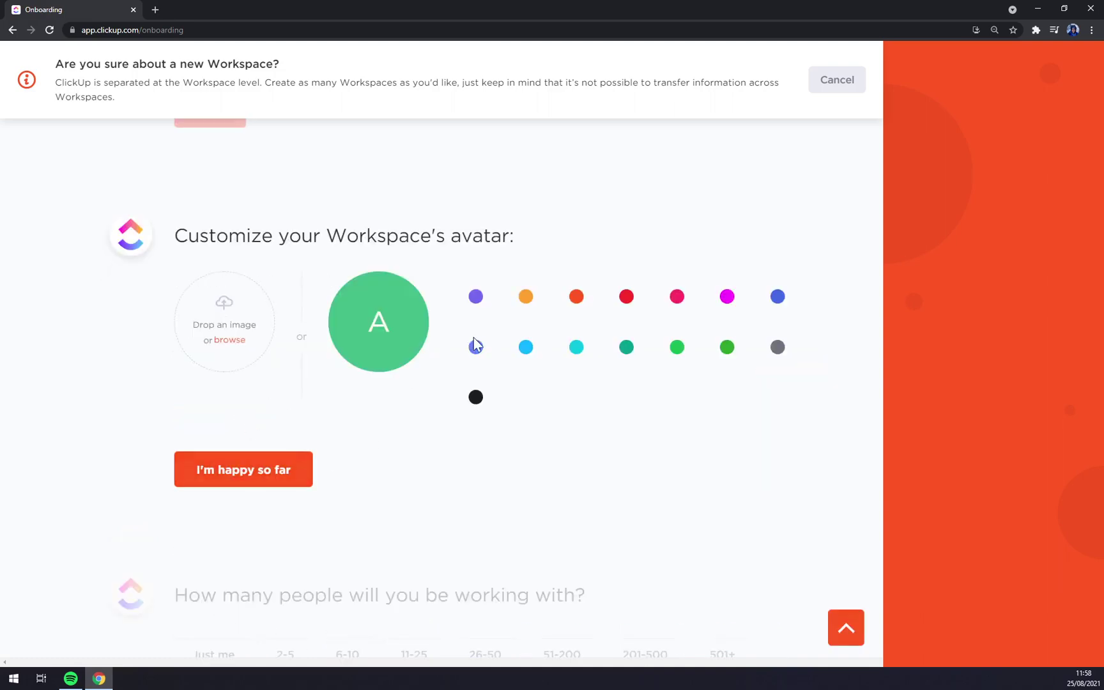
Finish setup with default avatar and team size 2-5, skipping invites, app connections and imports.
click(243, 466)
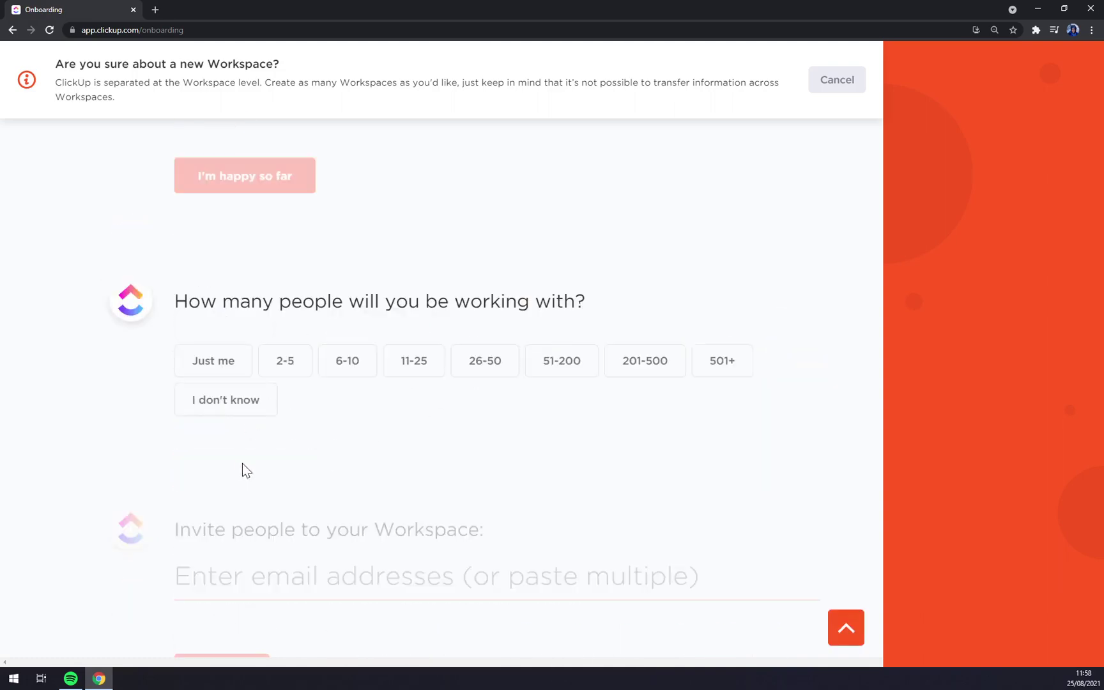
click(286, 360)
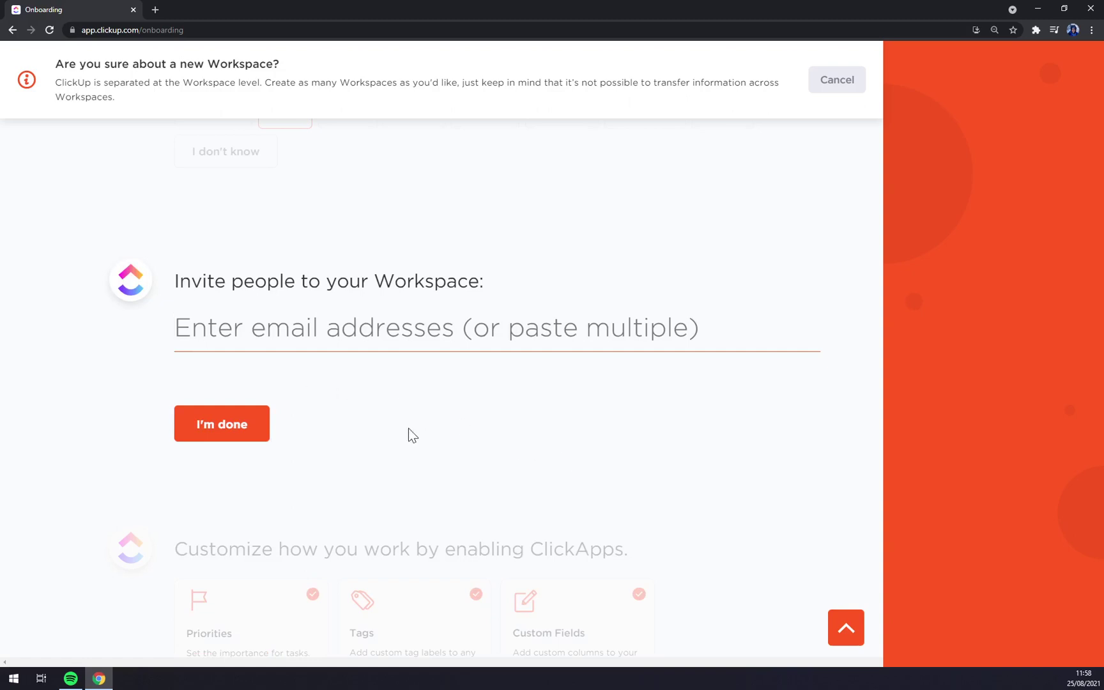
click(227, 426)
click(275, 557)
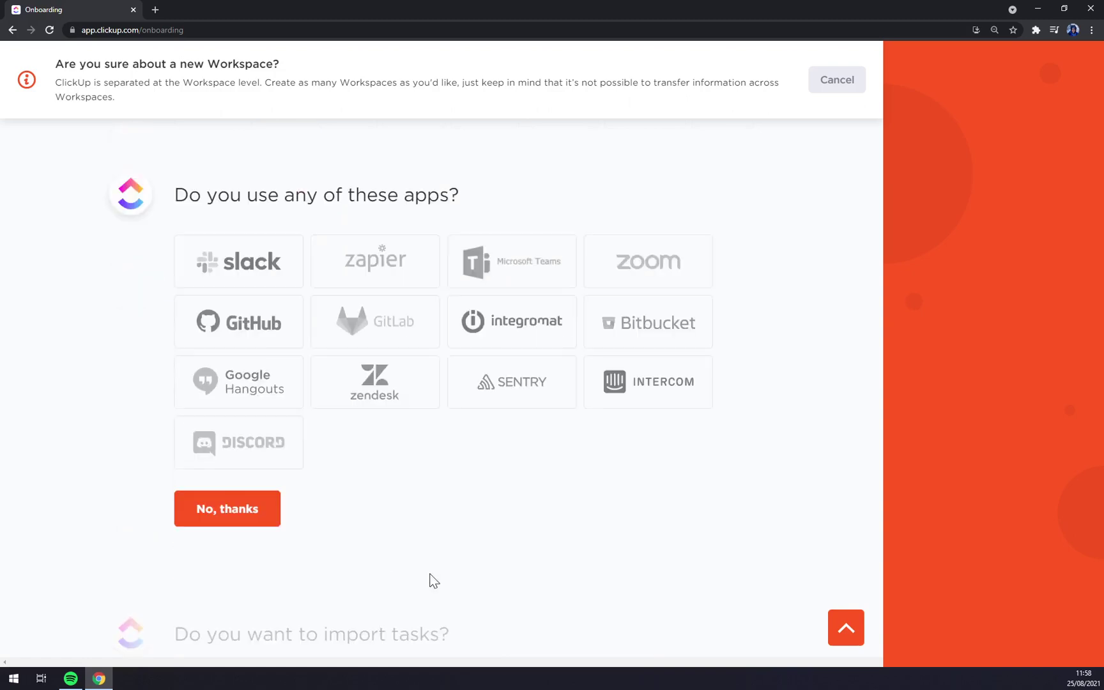
click(246, 515)
click(268, 458)
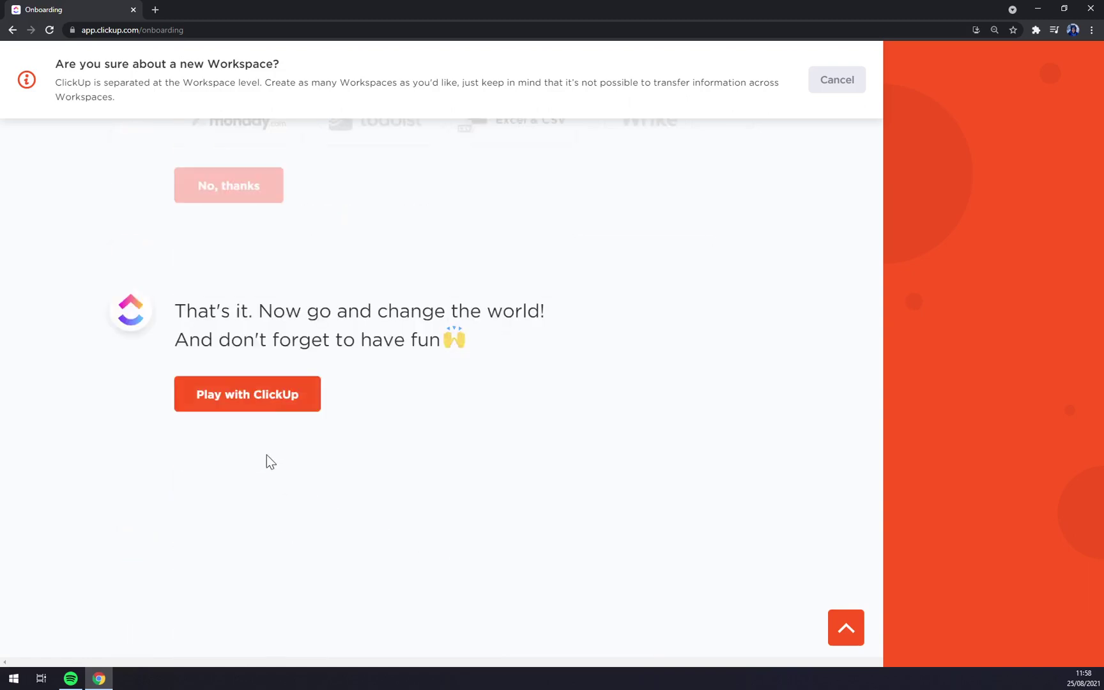
click(267, 395)
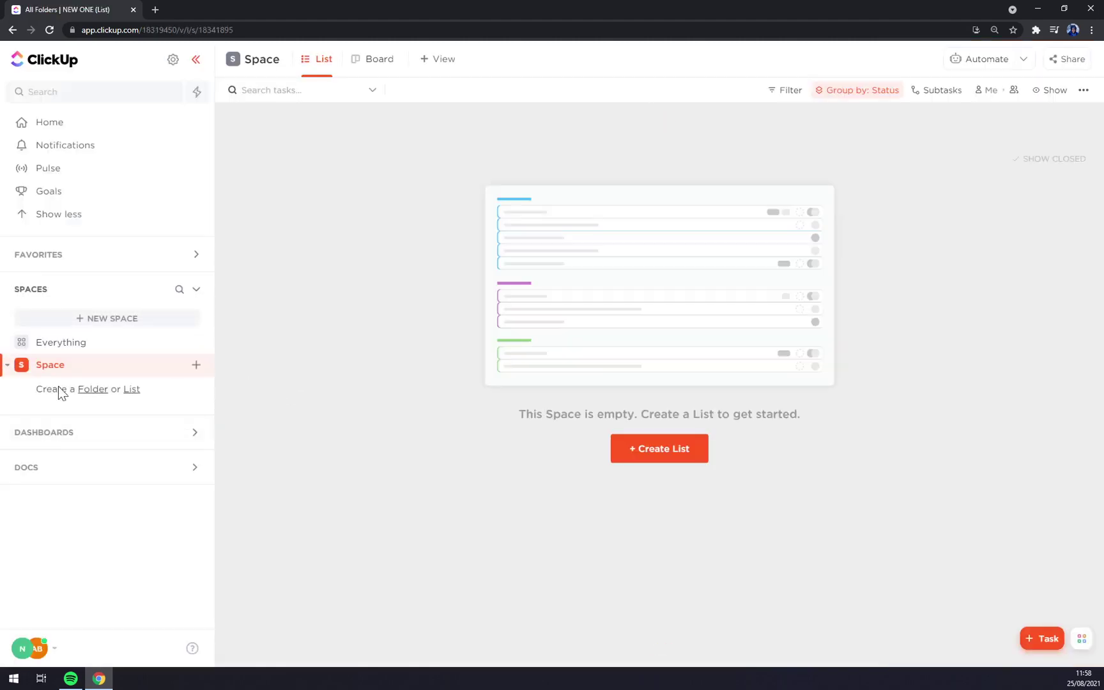
Switch back to the original workspace, mark the first Tutorial CLickup task complete, then undo it.
click(75, 446)
click(48, 398)
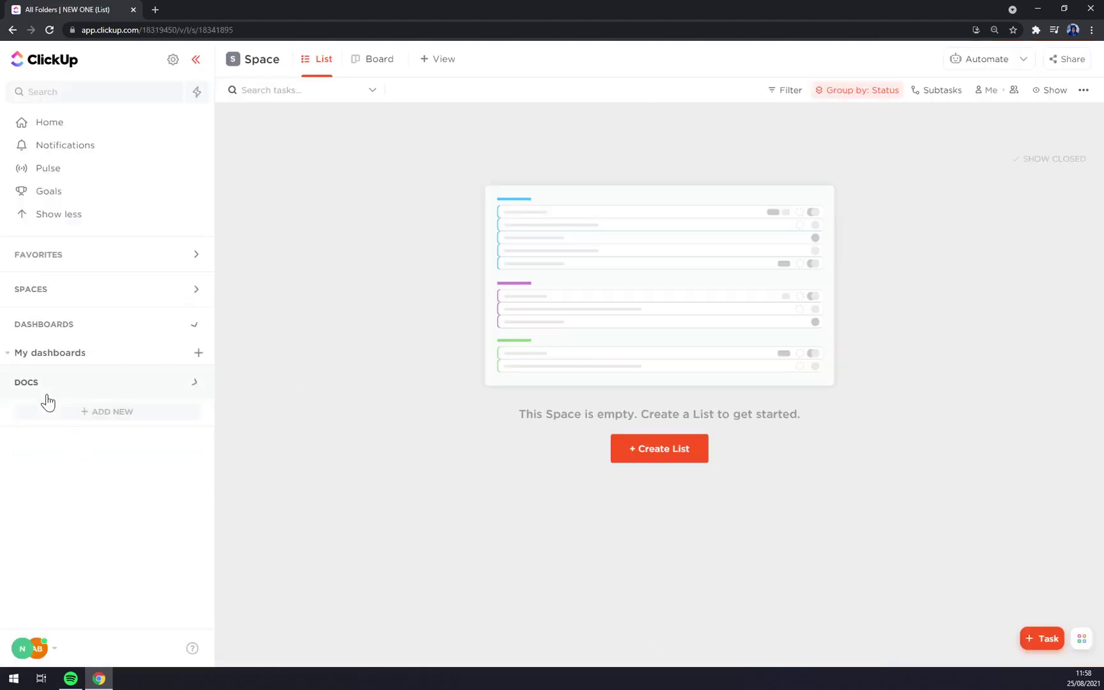
click(56, 647)
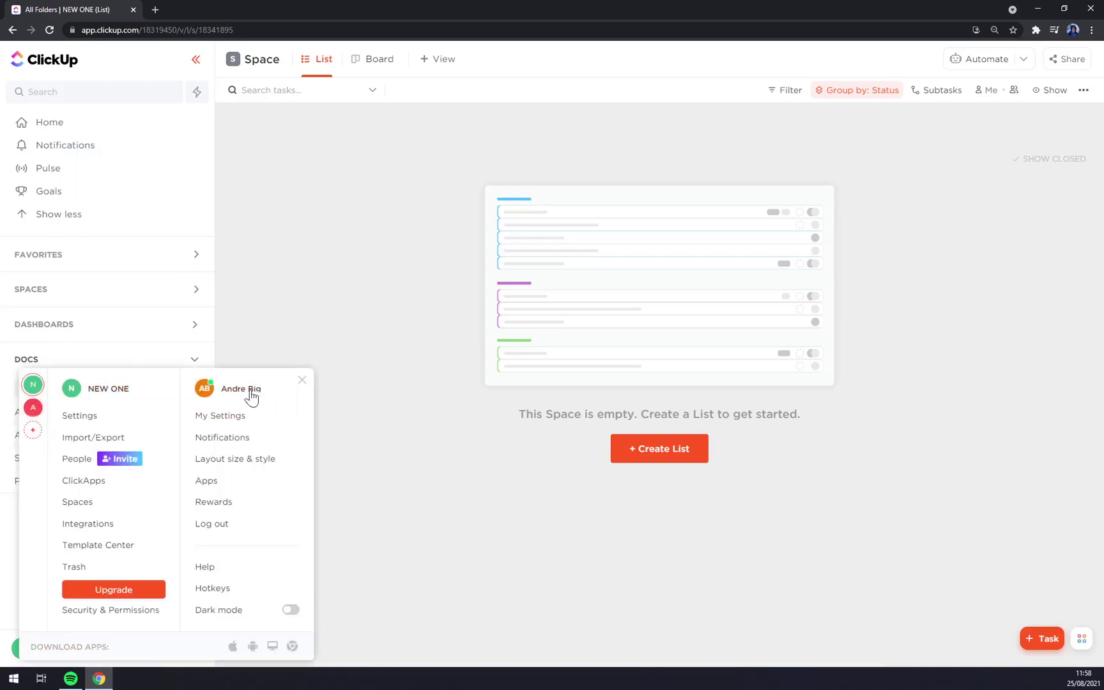
click(33, 407)
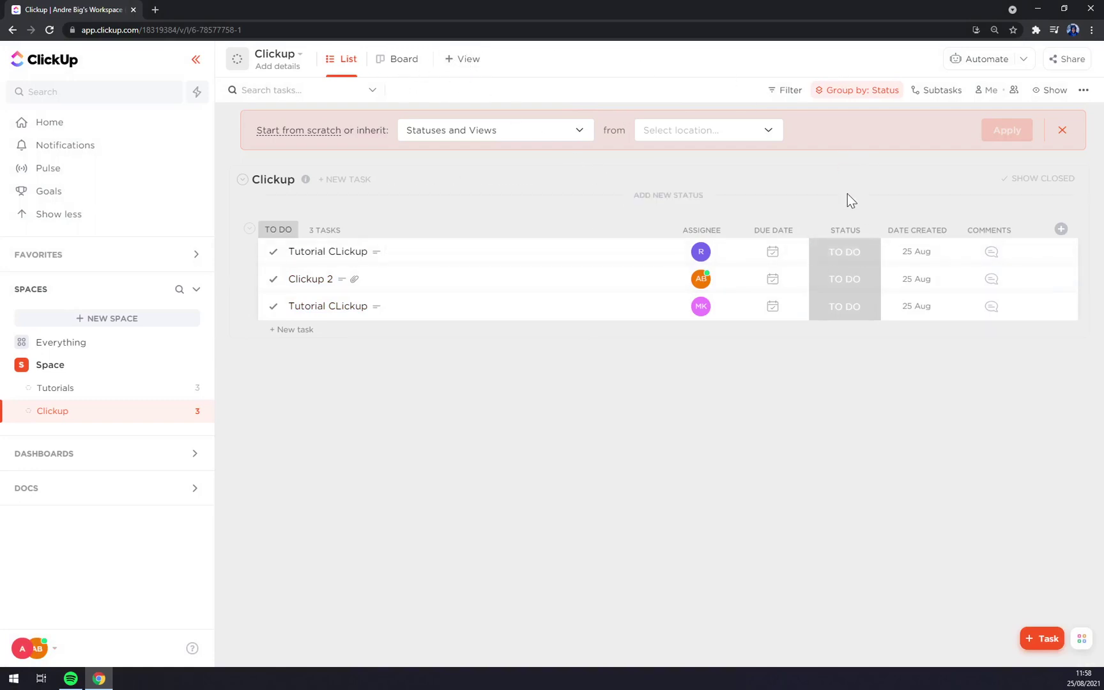
click(850, 262)
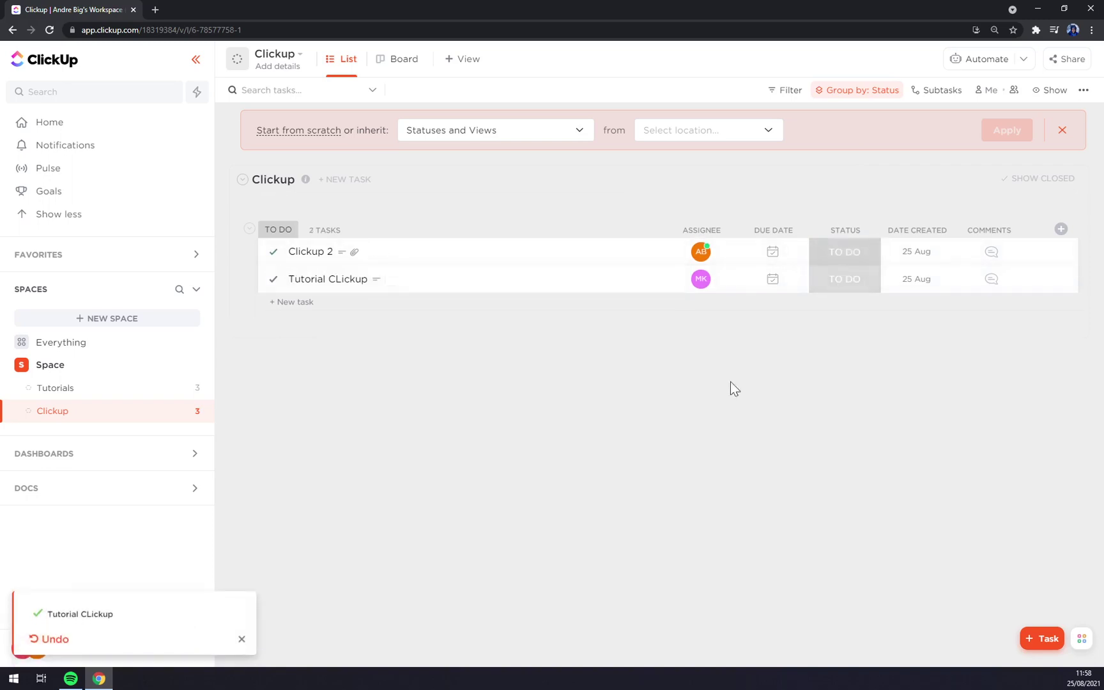
click(55, 639)
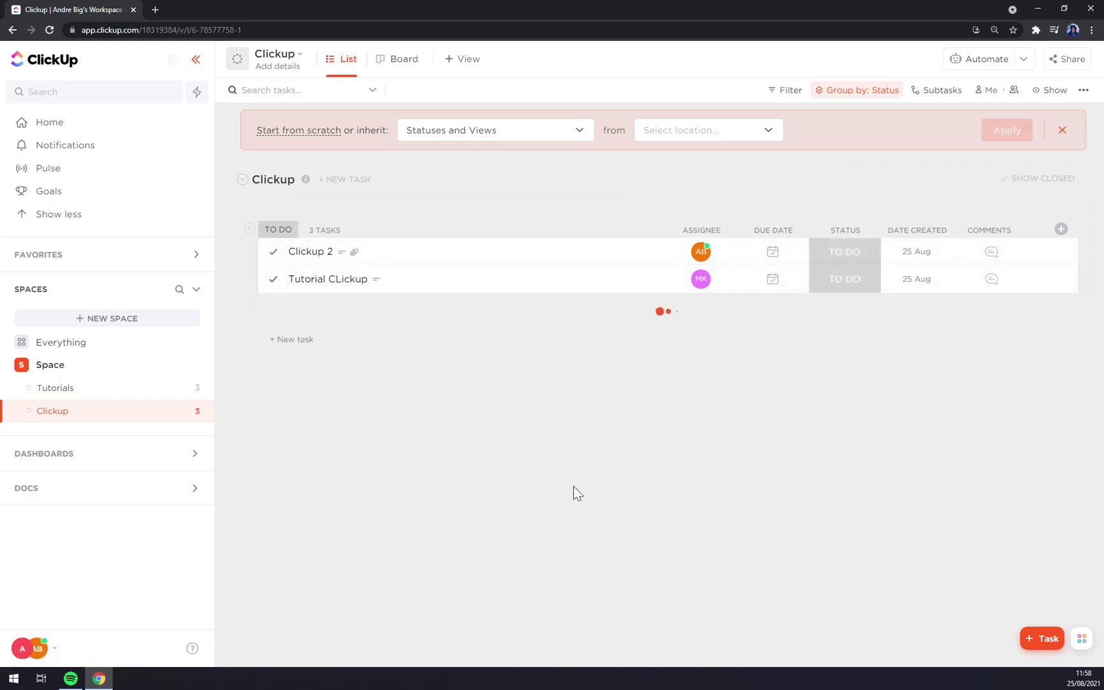